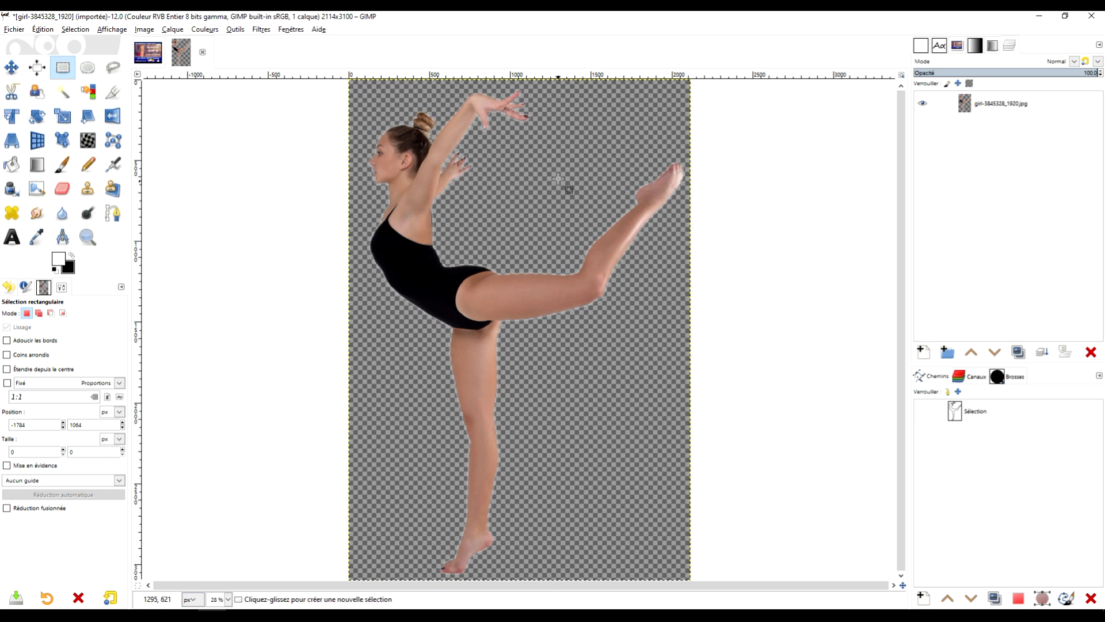
- Switch to Pixabay in the browser, go to its illustrations section and search for "ballet"
click(467, 570)
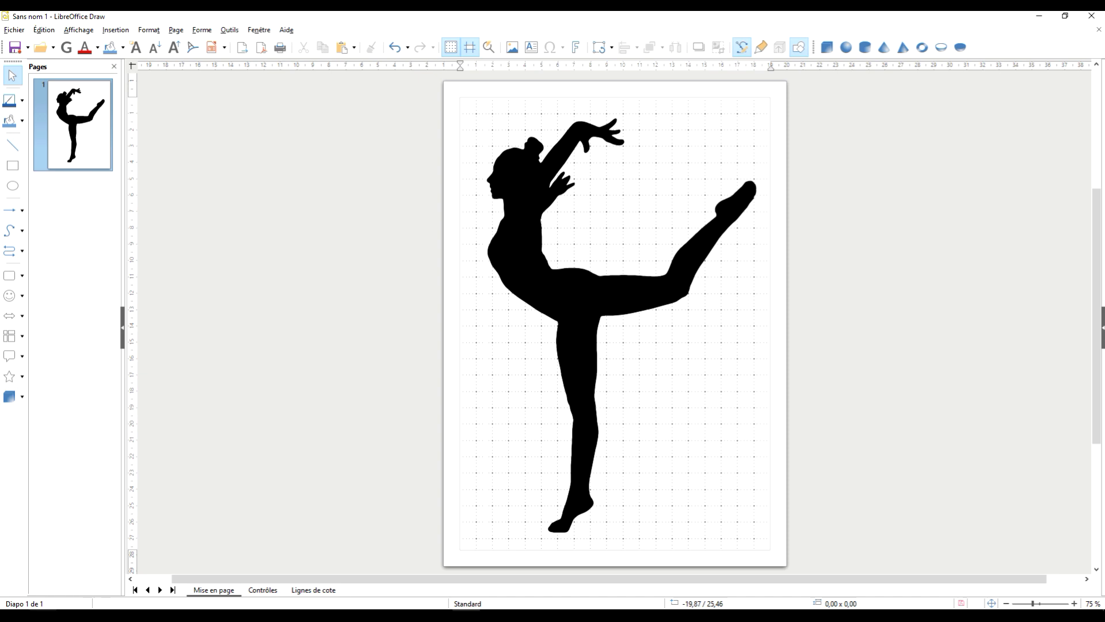
key(alt+Tab)
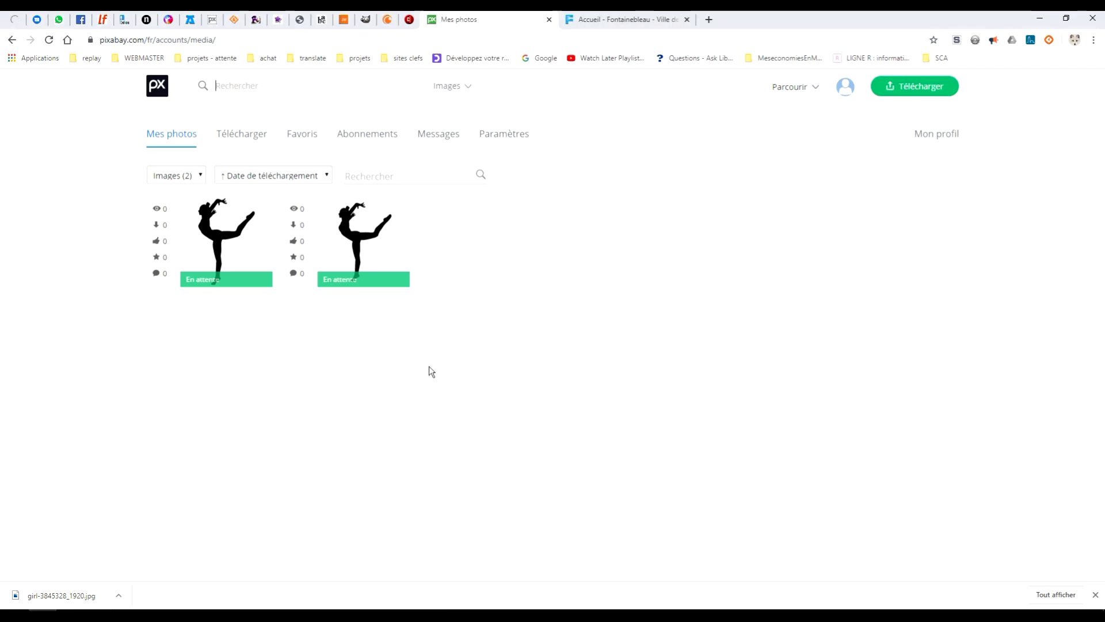
click(152, 87)
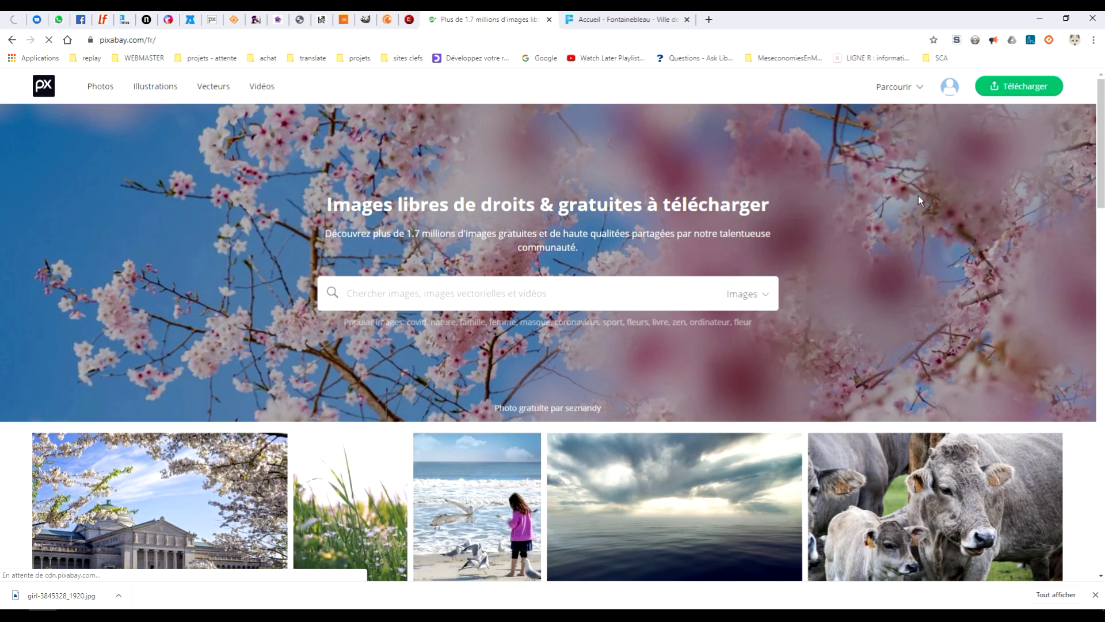
click(141, 87)
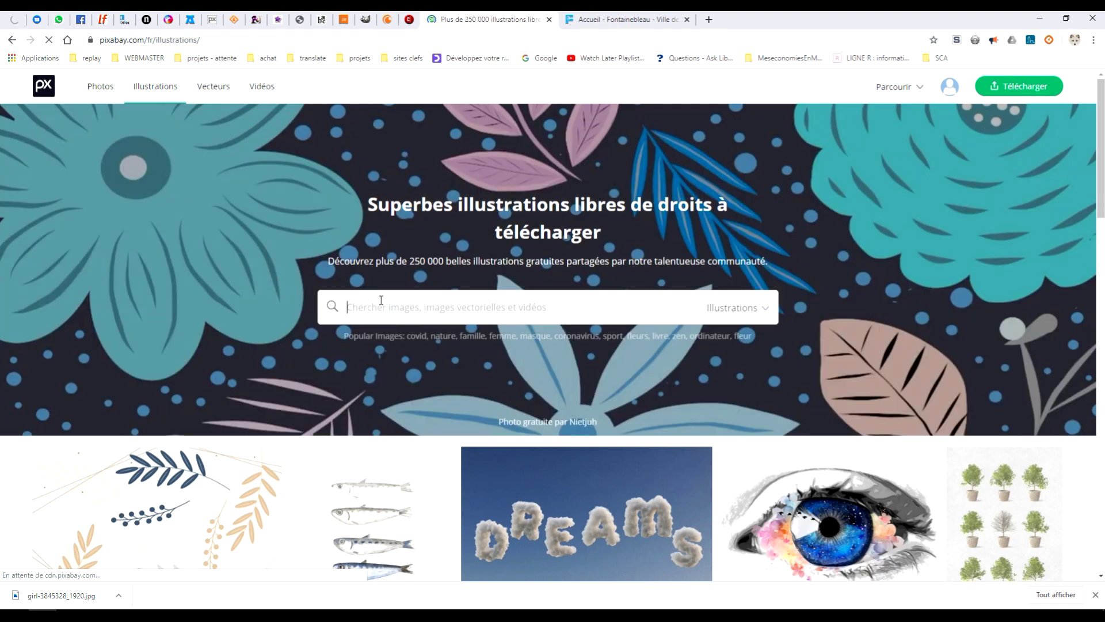
text(ballet)
key(Return)
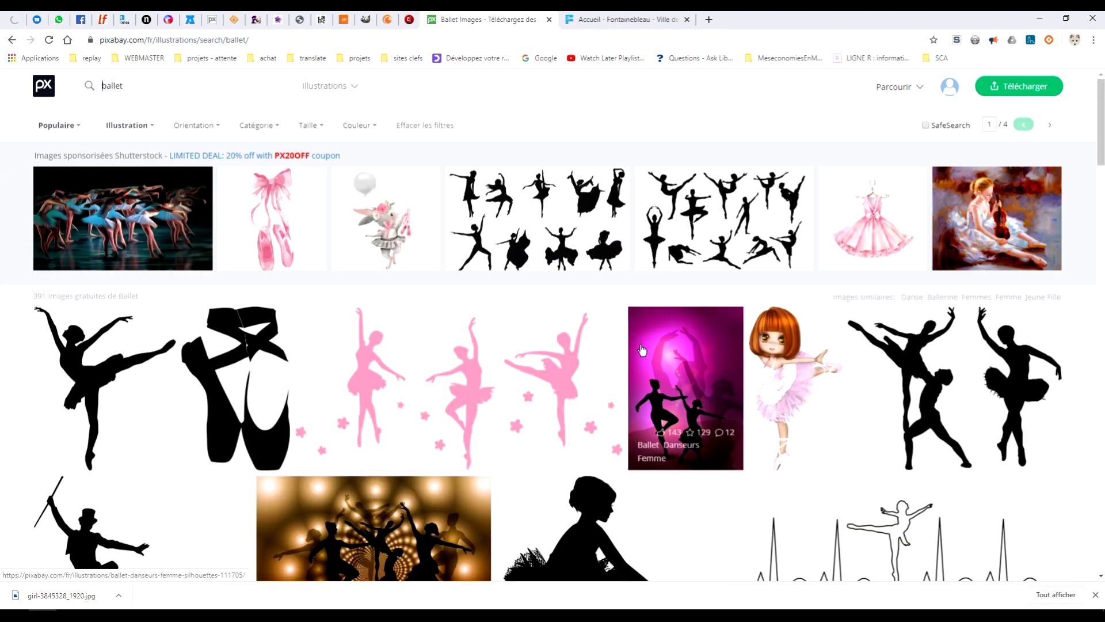
- Browse the ballet illustrations for examples of dancer silhouettes
scroll(376, 414, down, 5)
scroll(376, 413, down, 3)
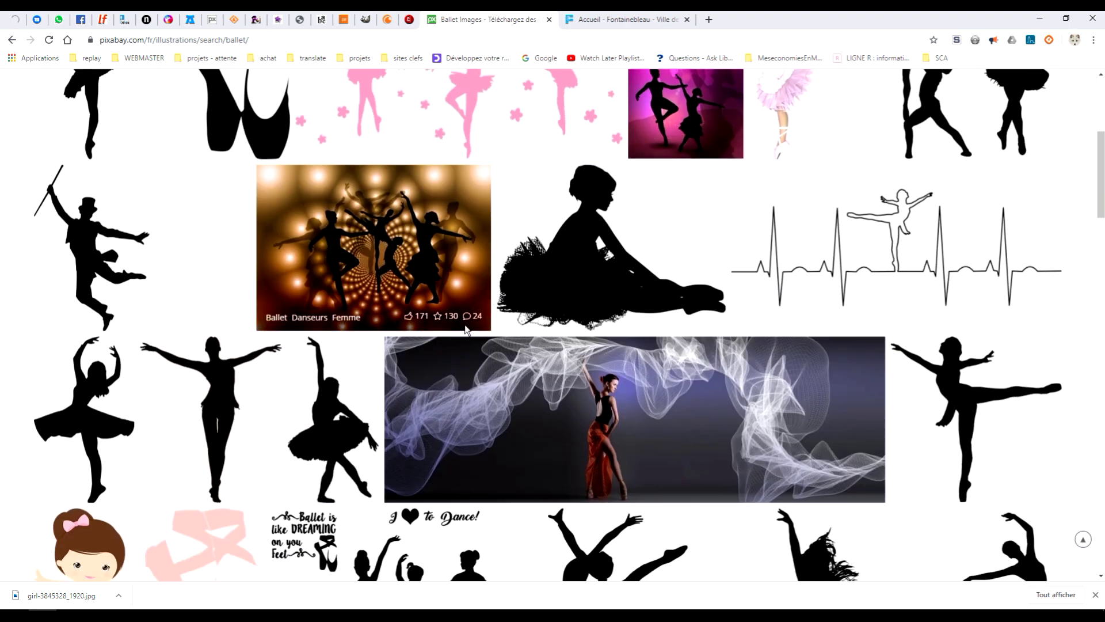
scroll(466, 323, down, 4)
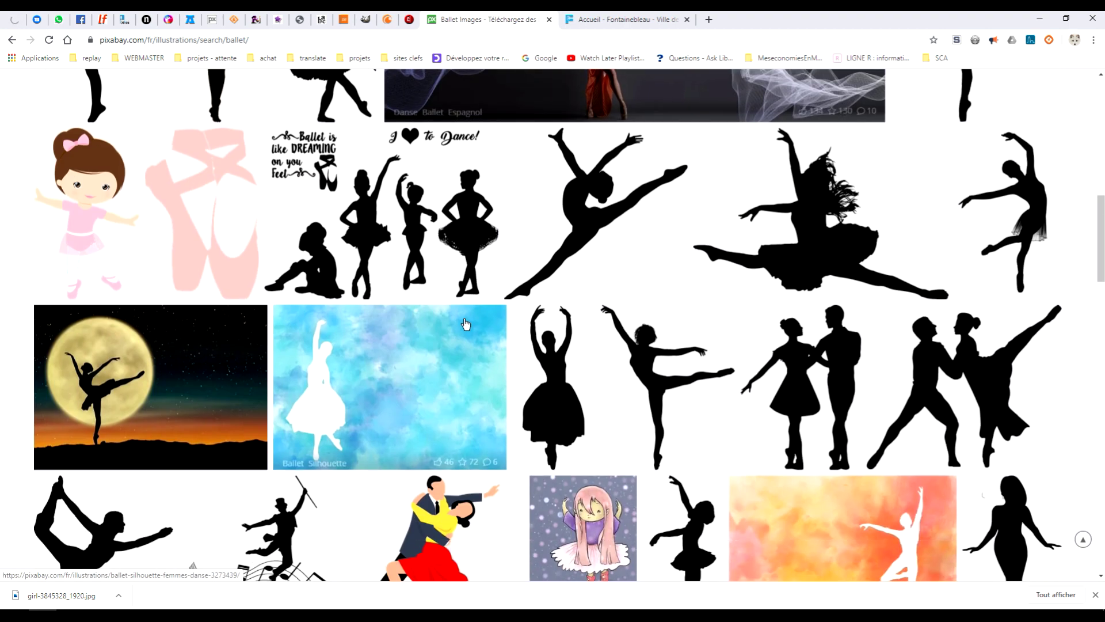
scroll(466, 323, down, 4)
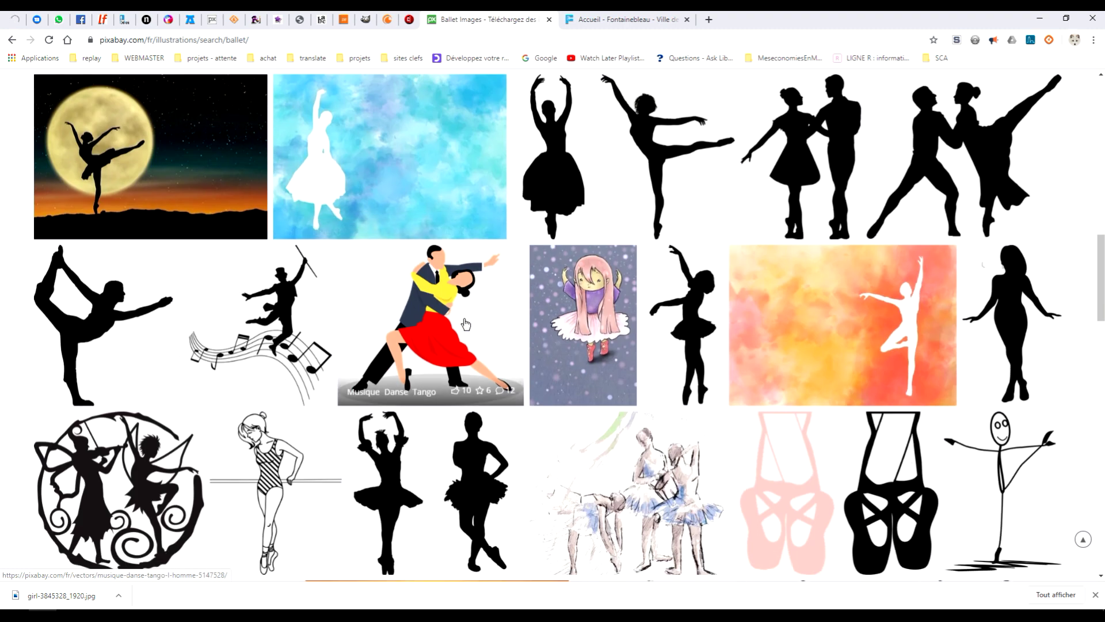
scroll(466, 323, down, 4)
scroll(467, 323, down, 3)
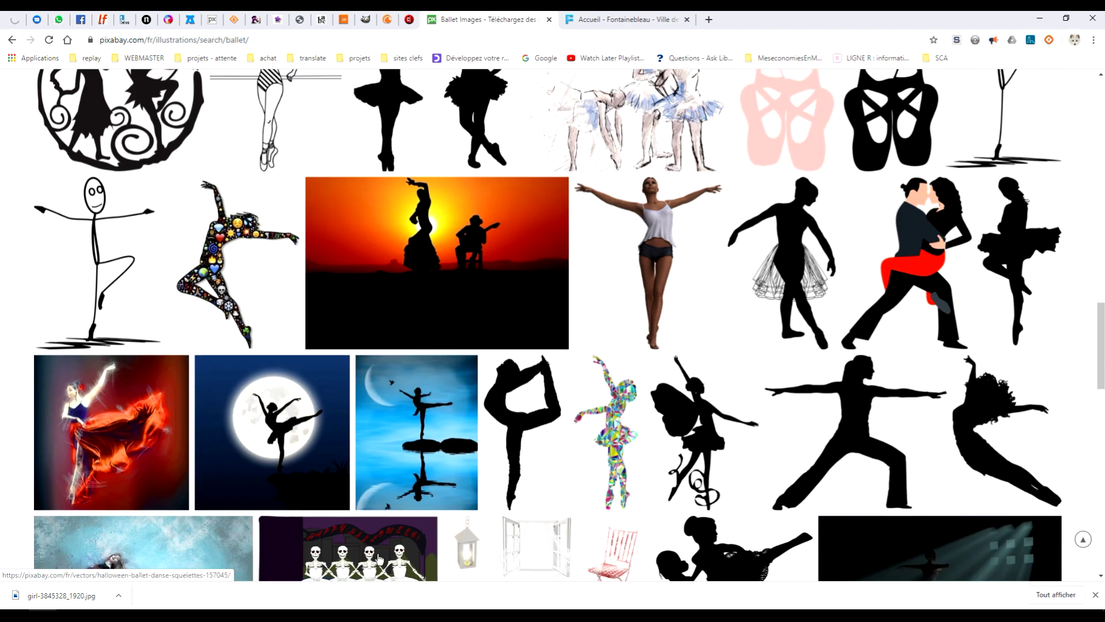
scroll(473, 409, down, 3)
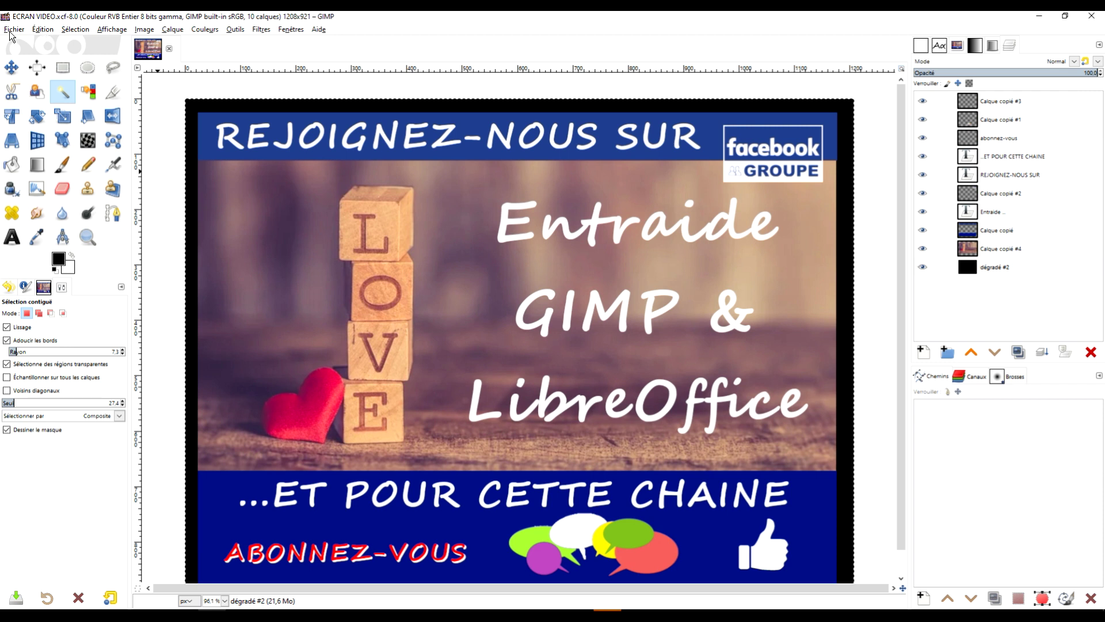
- In GIMP, open girl-3845328_1920.jpg from the danses folder inside the GIMP folder of groupes privés FACEBOOK
click(12, 30)
click(42, 67)
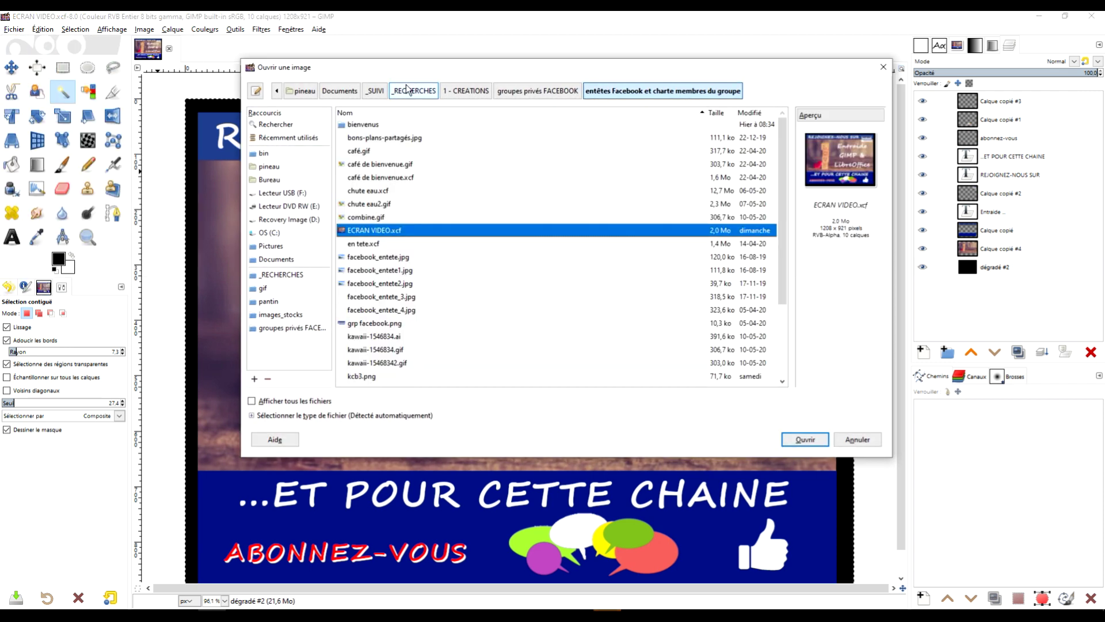
click(294, 328)
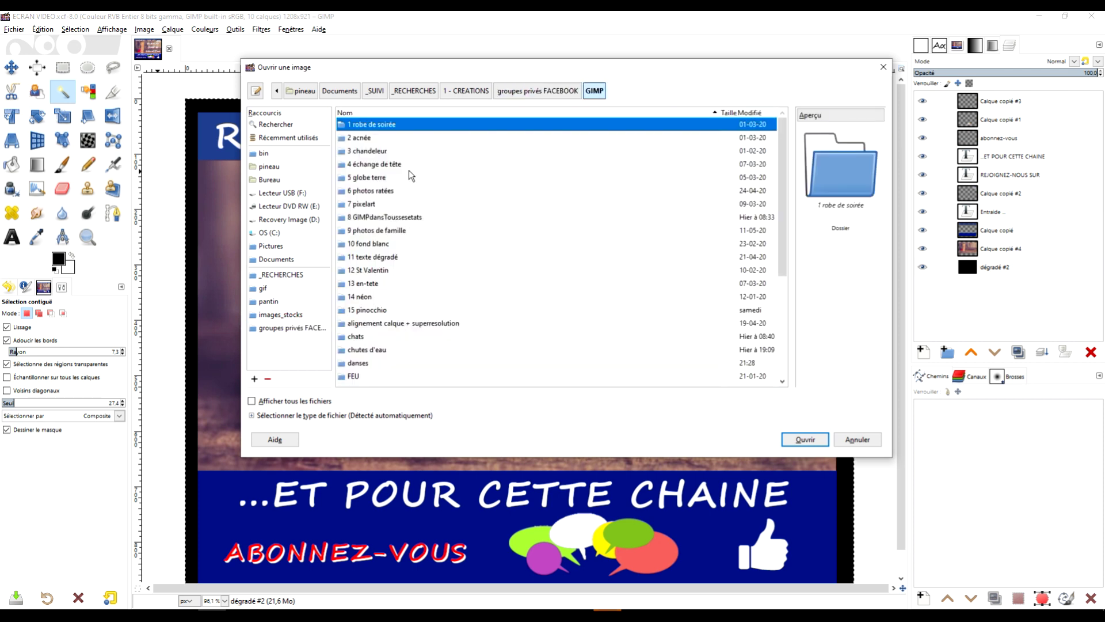
scroll(374, 268, down, 1)
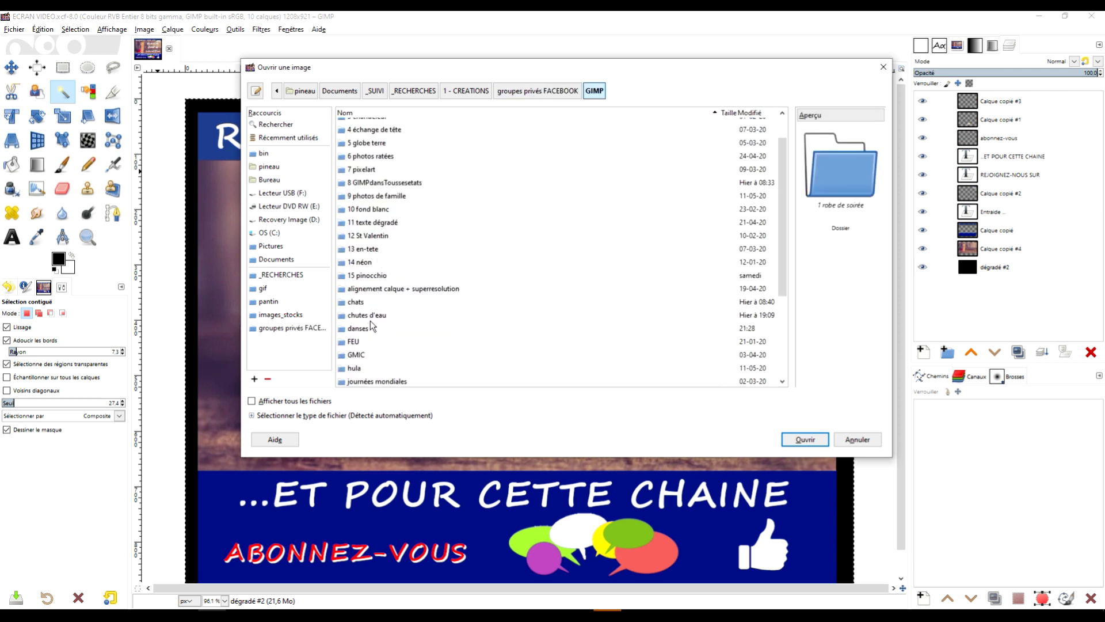
scroll(370, 299, down, 2)
double_click(362, 259)
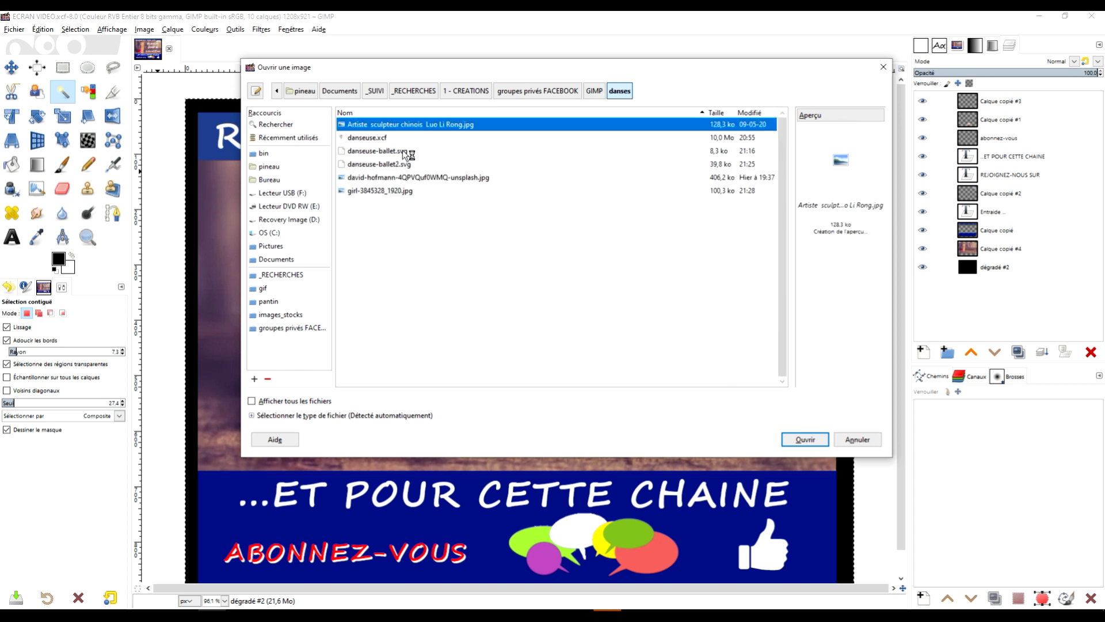
double_click(380, 191)
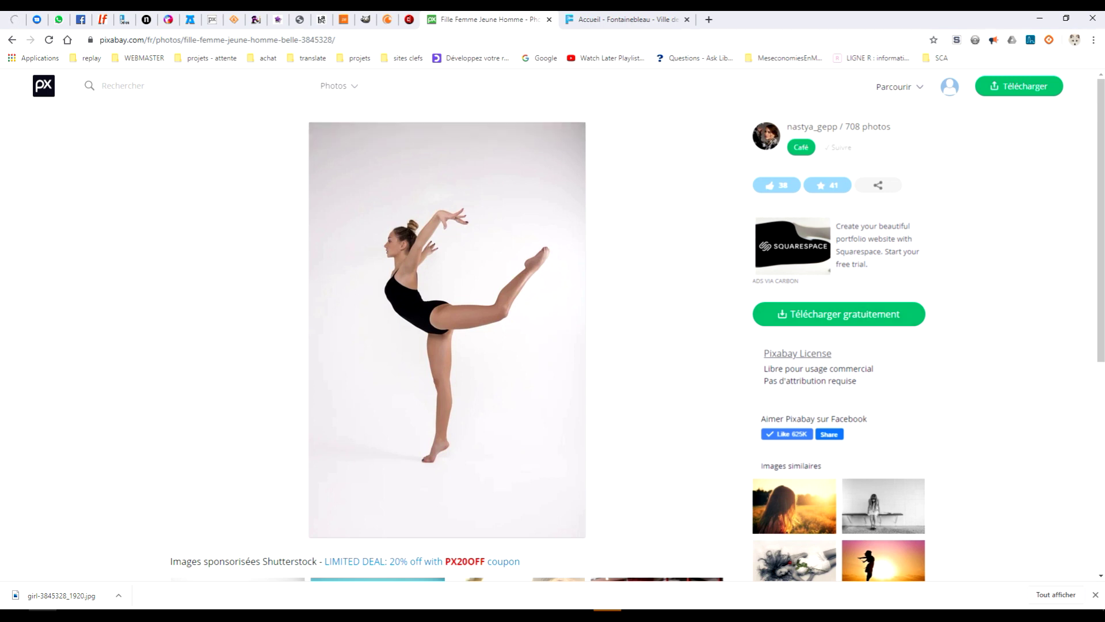
- Return to GIMP and add an alpha channel to the dancer photo's layer
click(396, 576)
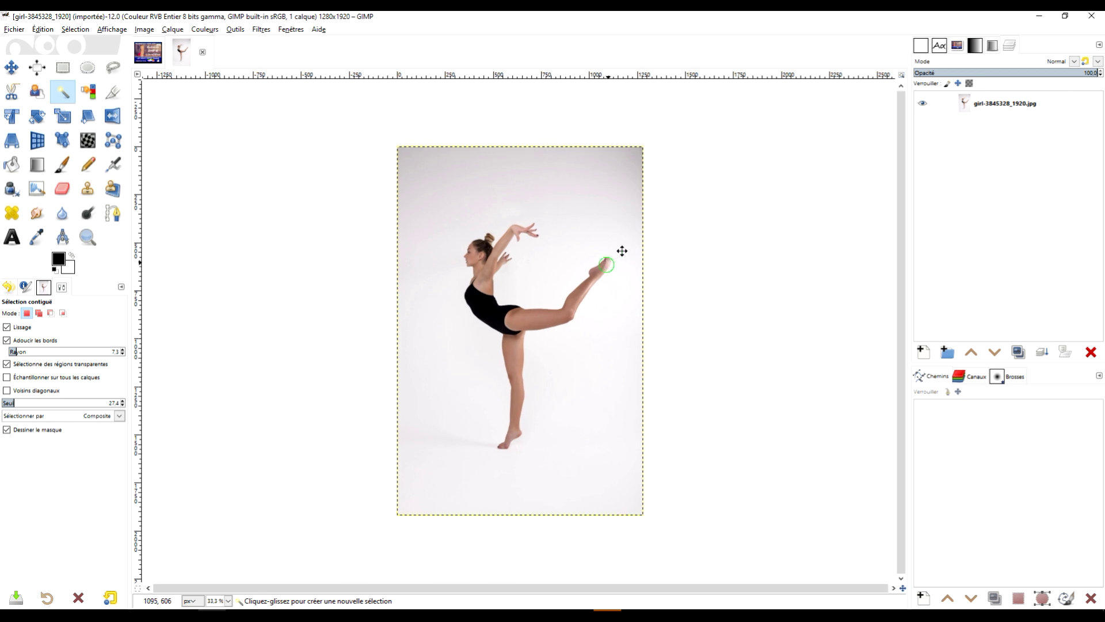
ctrl+scroll(615, 247, up, 2)
ctrl+scroll(654, 292, down, 2)
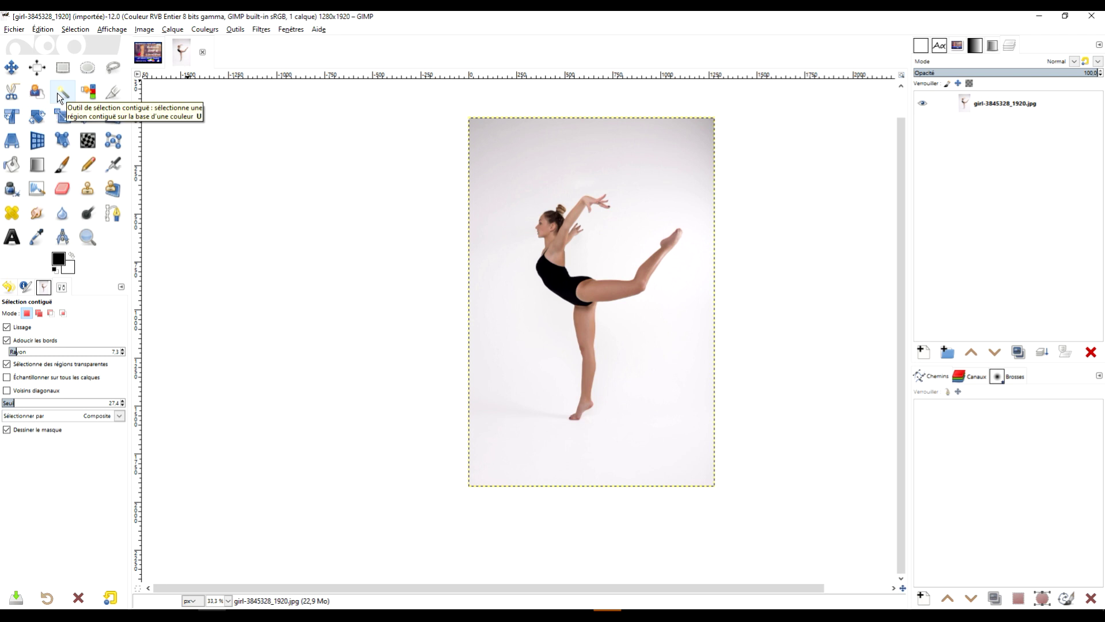
right_click(1001, 111)
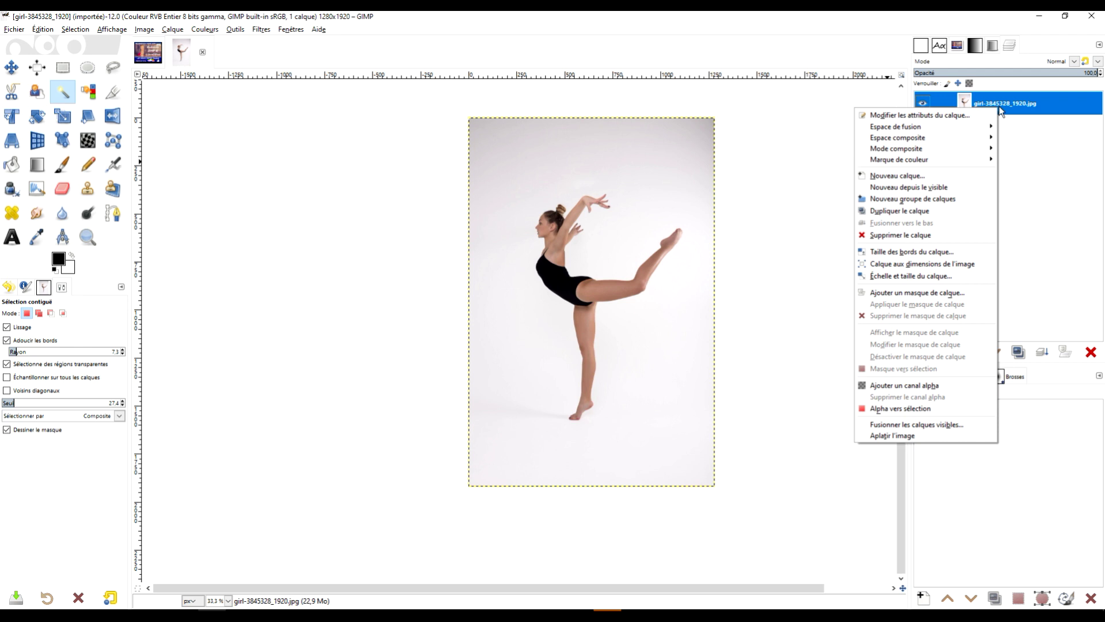
click(1037, 155)
click(989, 468)
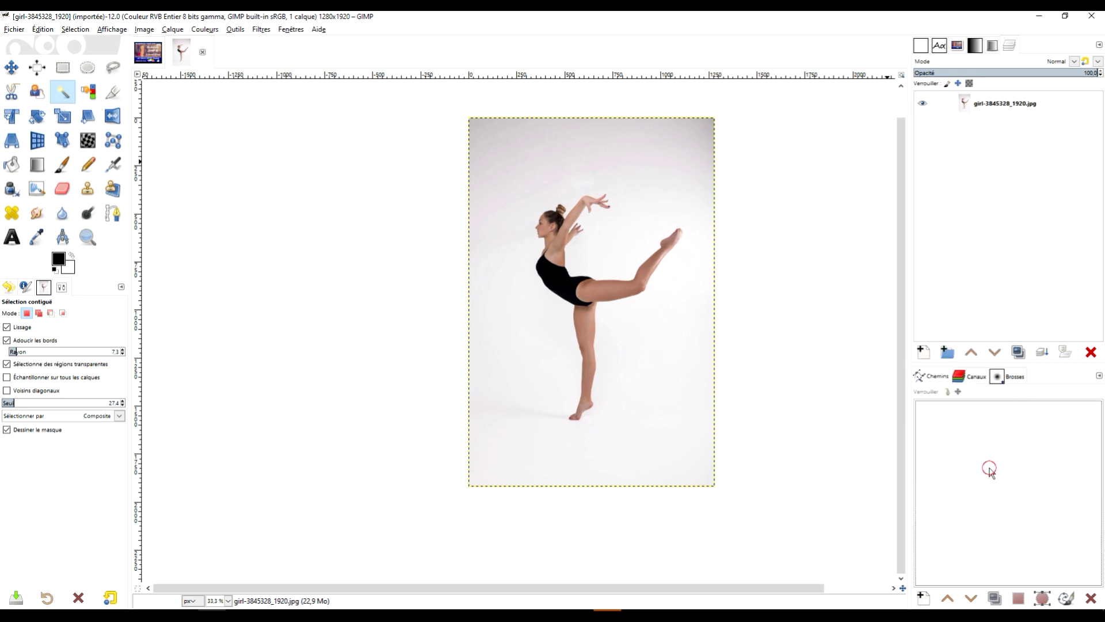
right_click(986, 106)
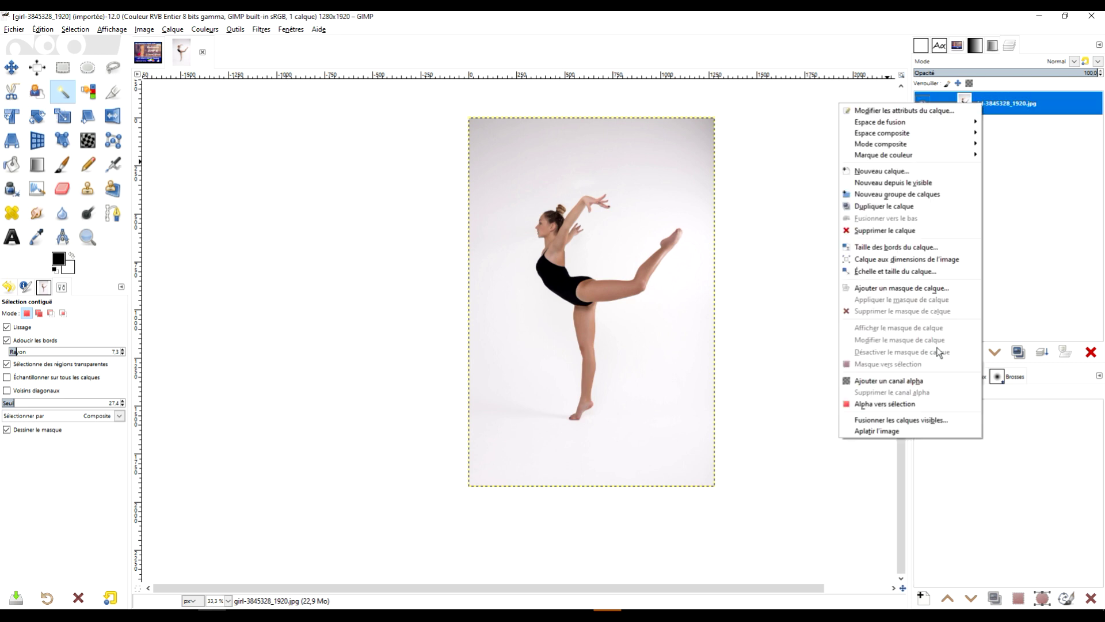
click(907, 380)
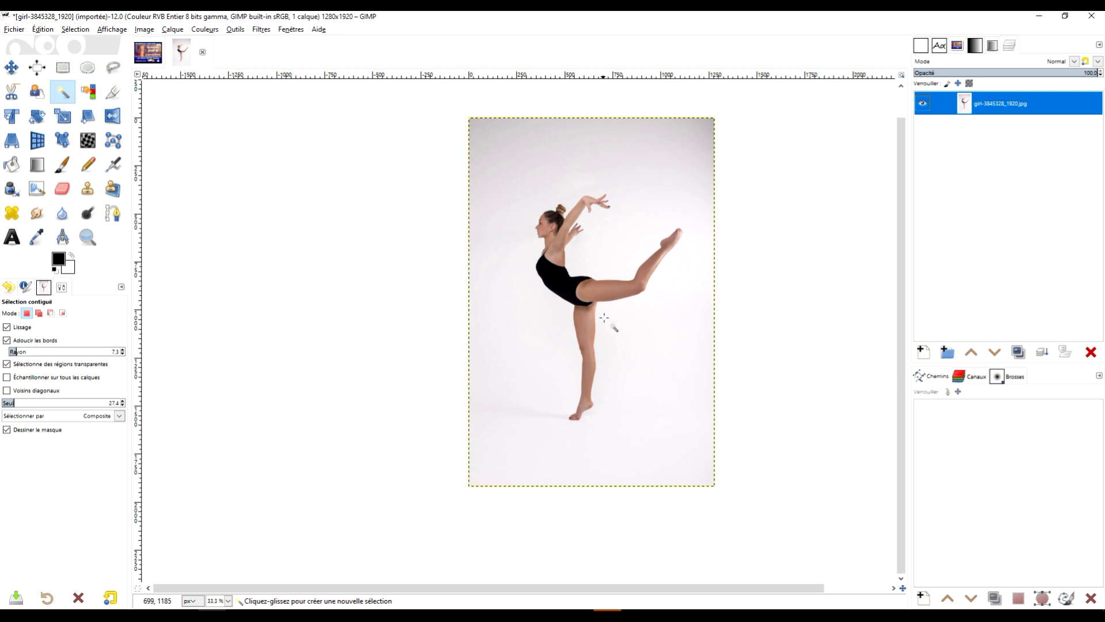
- Select the pale background around the dancer with the contiguous selection tool, using a 27.4 threshold and feathered edges
scroll(600, 196, up, 4)
scroll(623, 271, down, 2)
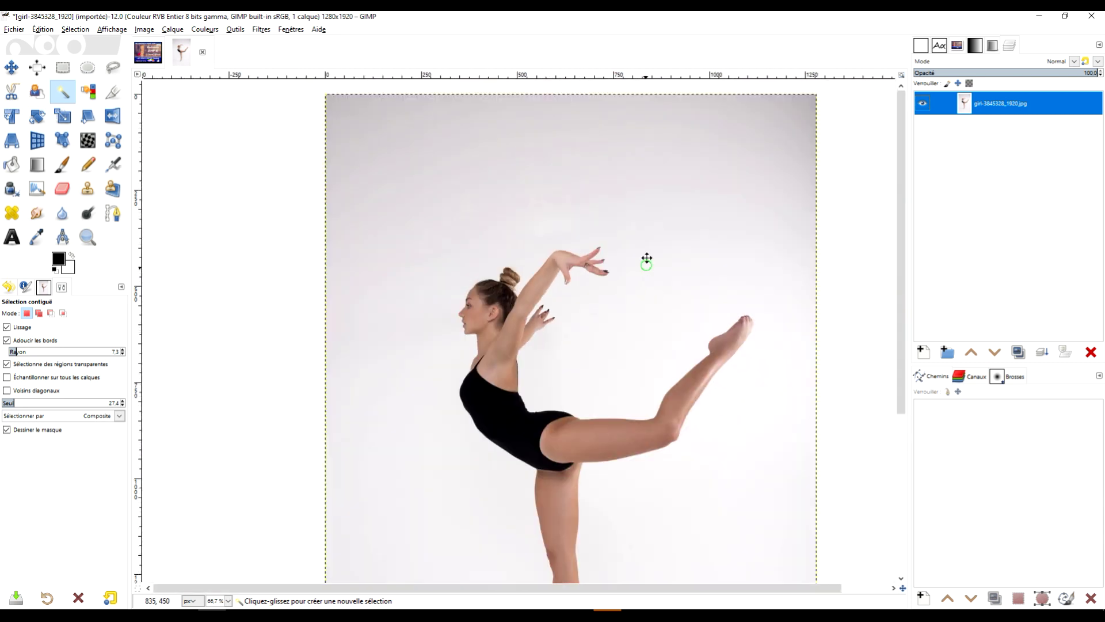
scroll(647, 257, down, 3)
right_click(1010, 109)
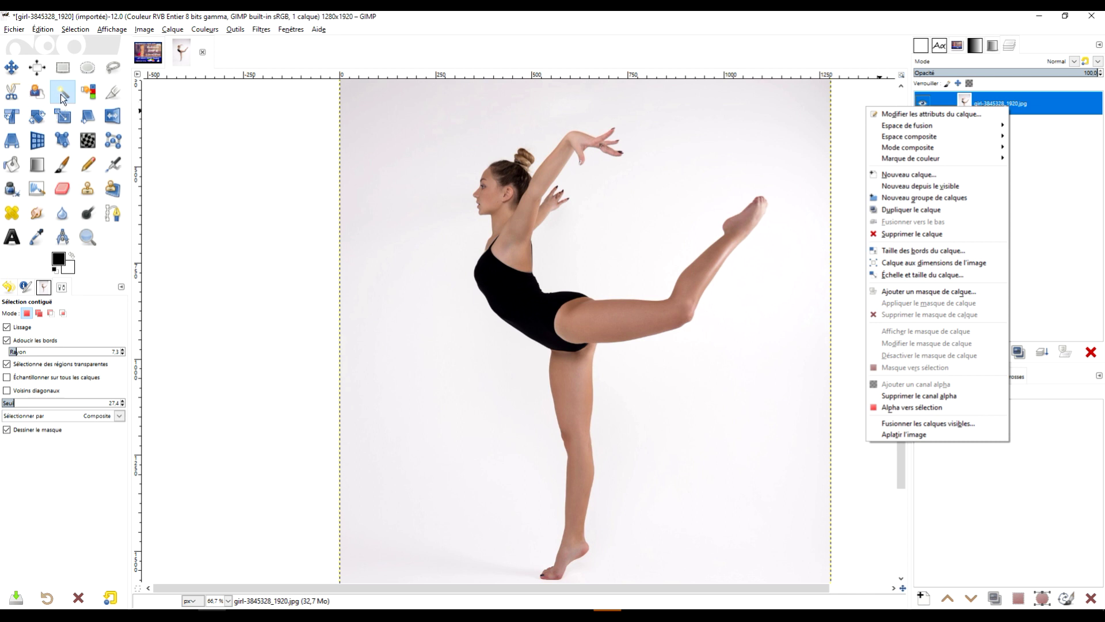
click(696, 180)
click(693, 179)
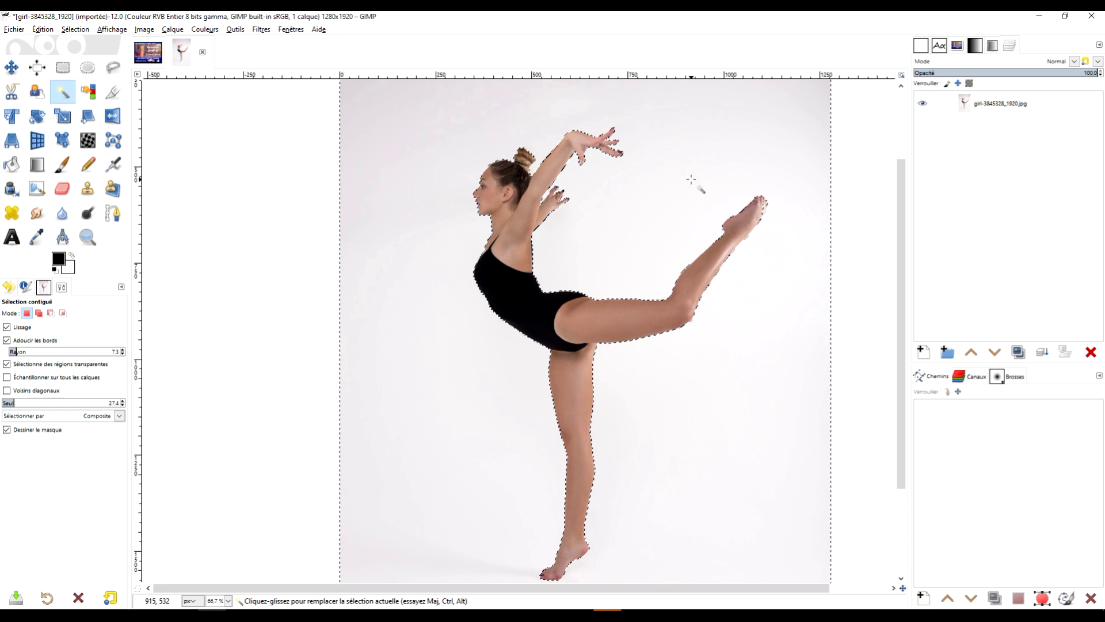
- Examine the selection outline closely along the dancer's legs, hands, face and hair bun for inaccuracies
ctrl+scroll(663, 456, up, 4)
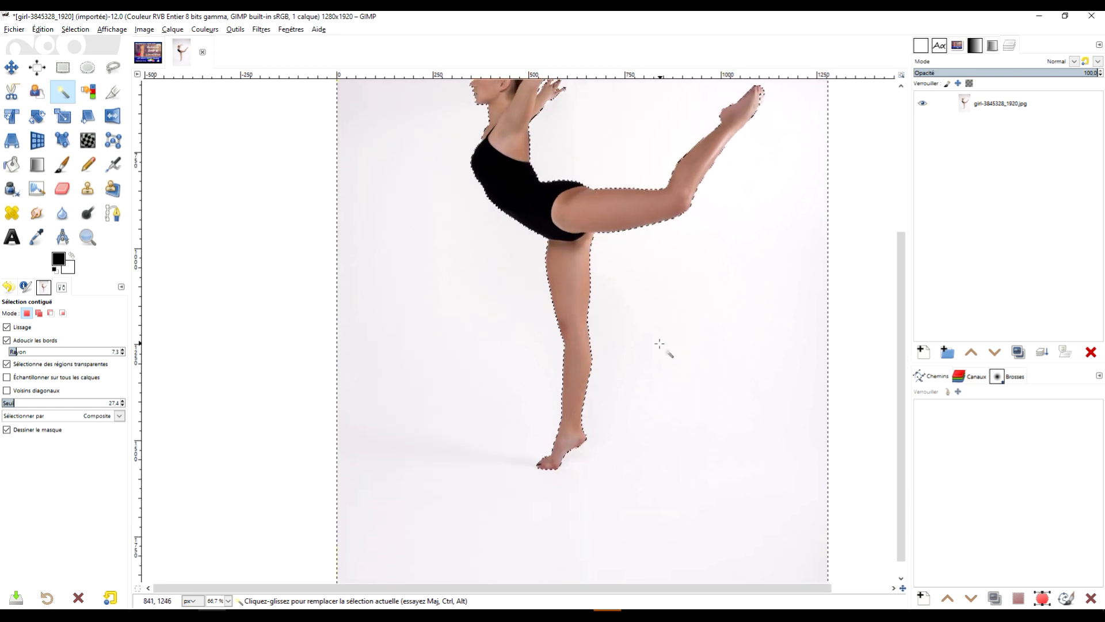
ctrl+scroll(772, 171, down, 4)
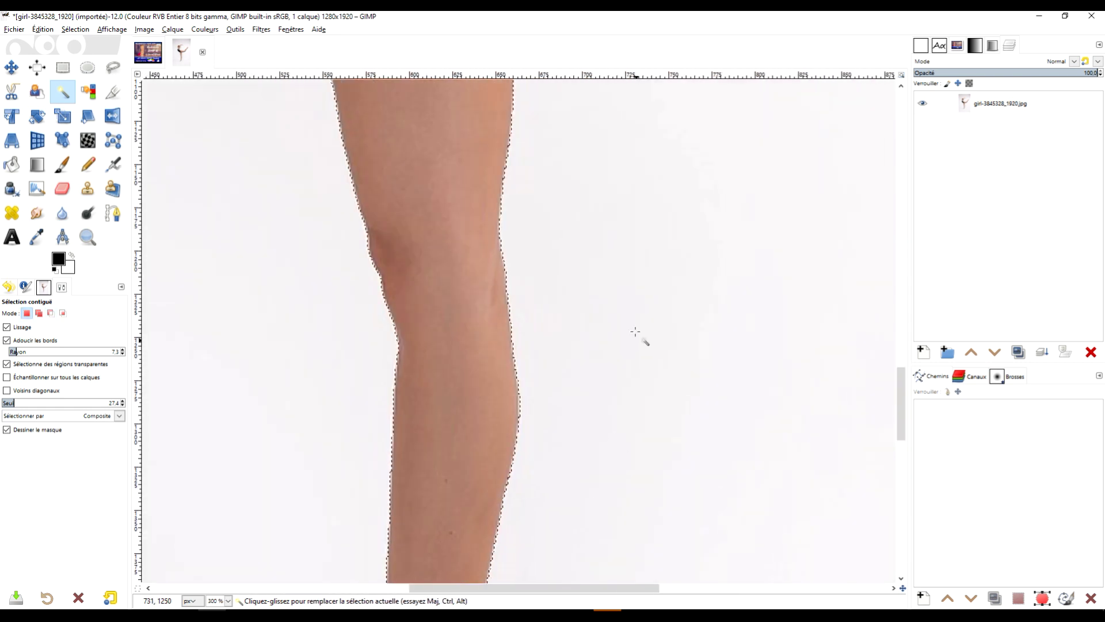
ctrl+scroll(800, 296, up, 3)
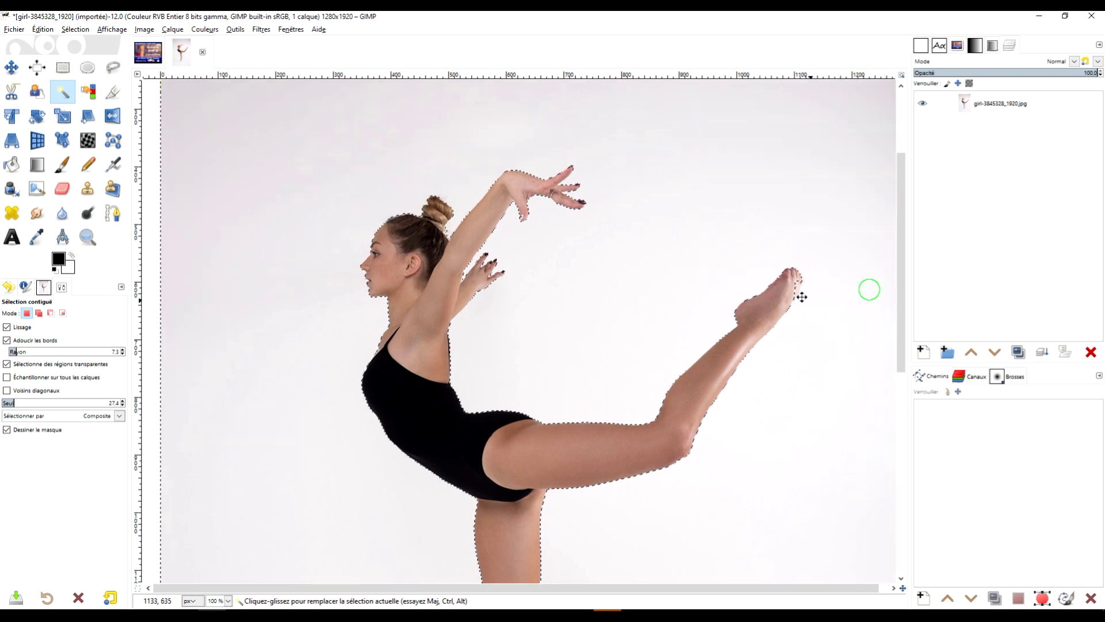
ctrl+scroll(566, 265, down, 3)
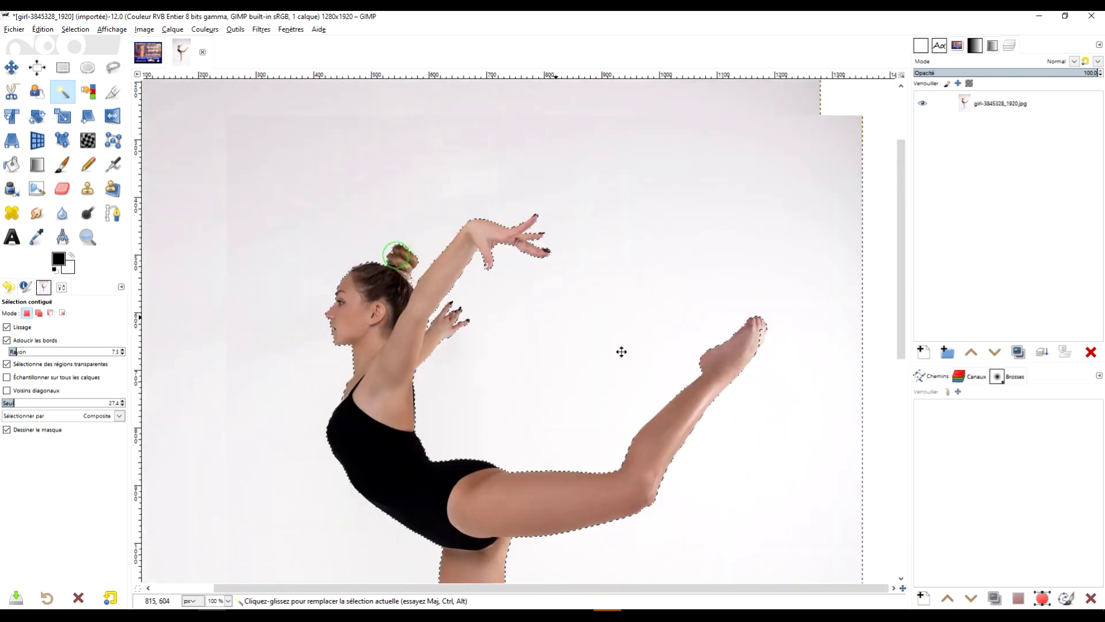
ctrl+scroll(535, 326, up, 3)
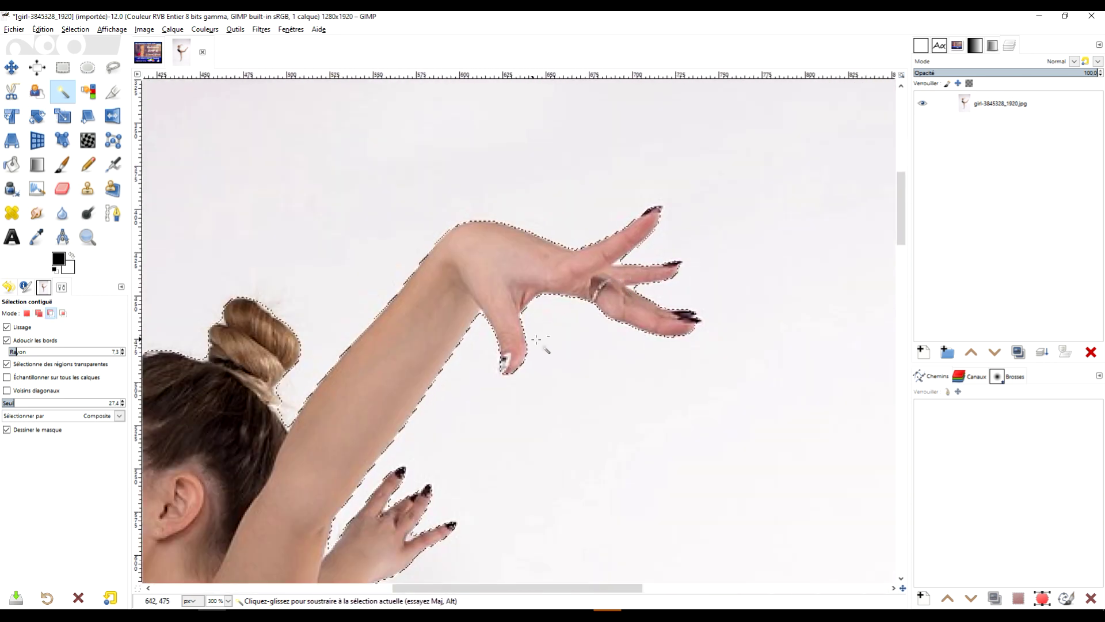
ctrl+scroll(545, 391, down, 2)
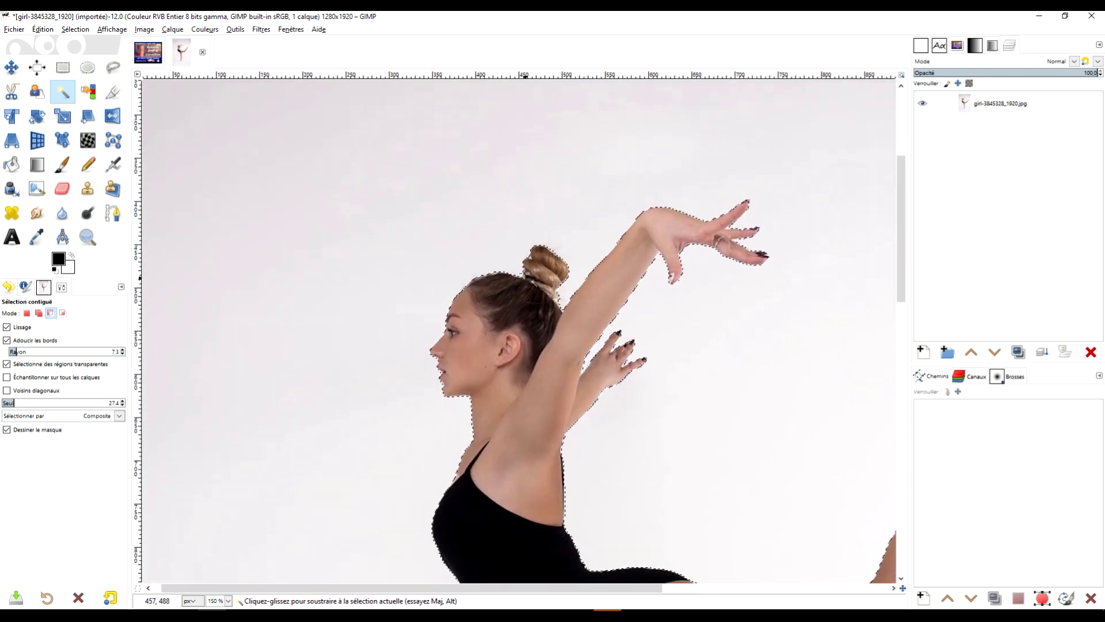
ctrl+scroll(526, 267, up, 2)
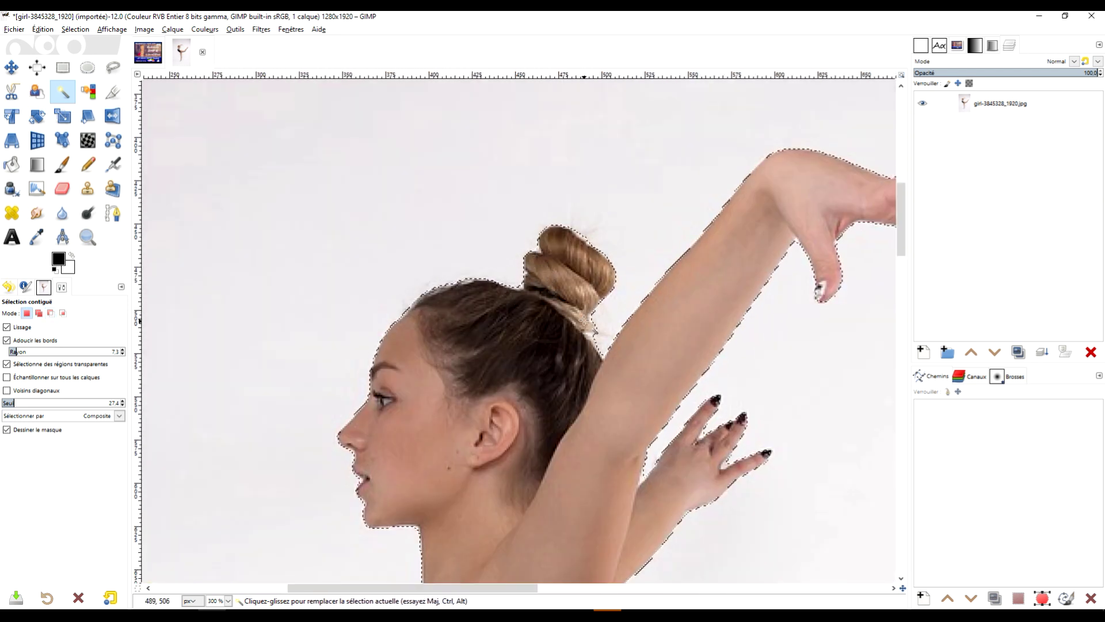
ctrl+scroll(583, 314, down, 2)
scroll(345, 266, down, 5)
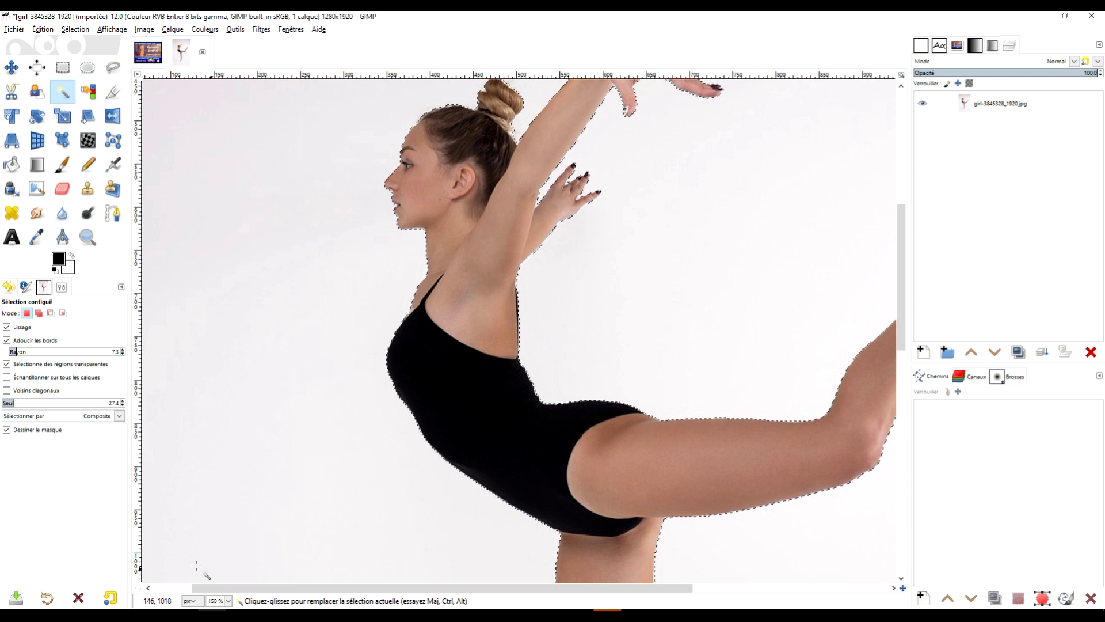
- Turn on the quick mask and check its coverage at the toes of the raised foot
click(137, 588)
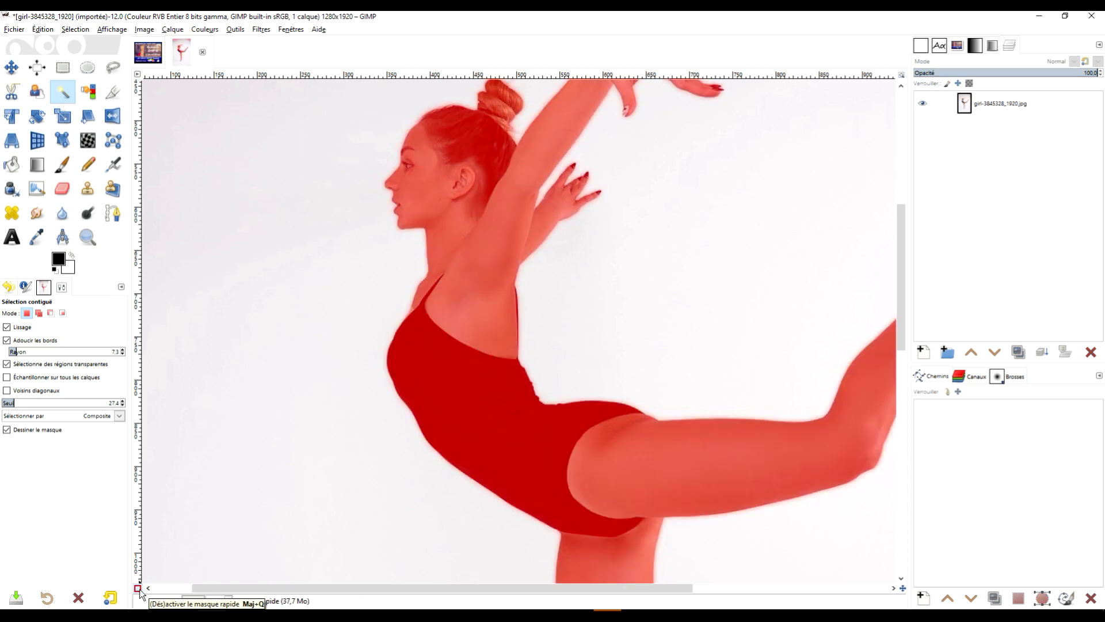
scroll(809, 217, up, 2)
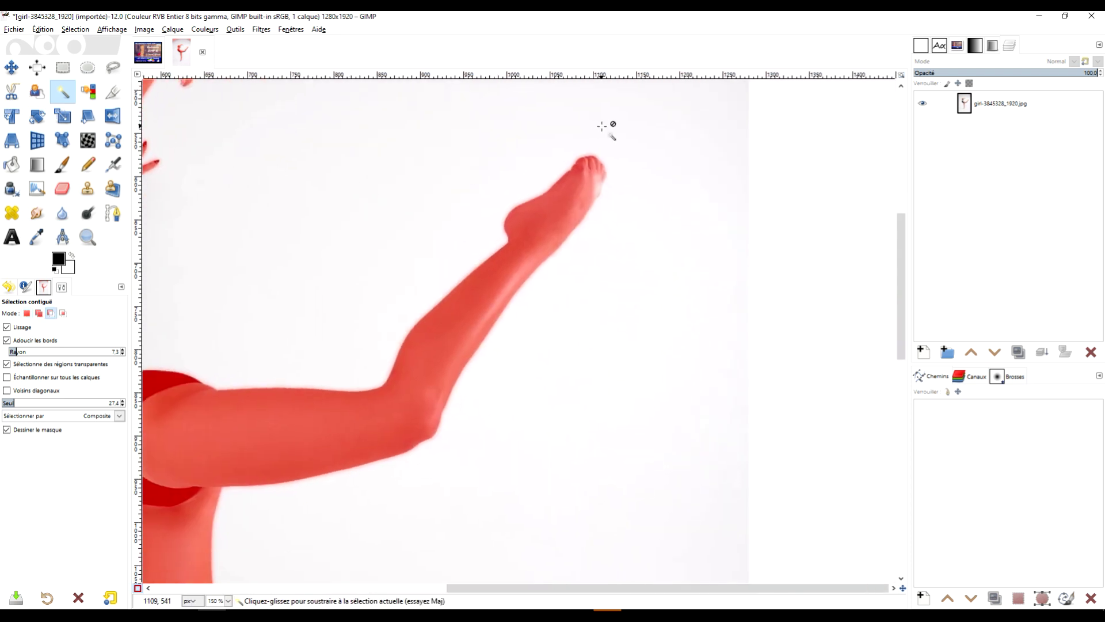
scroll(622, 227, up, 2)
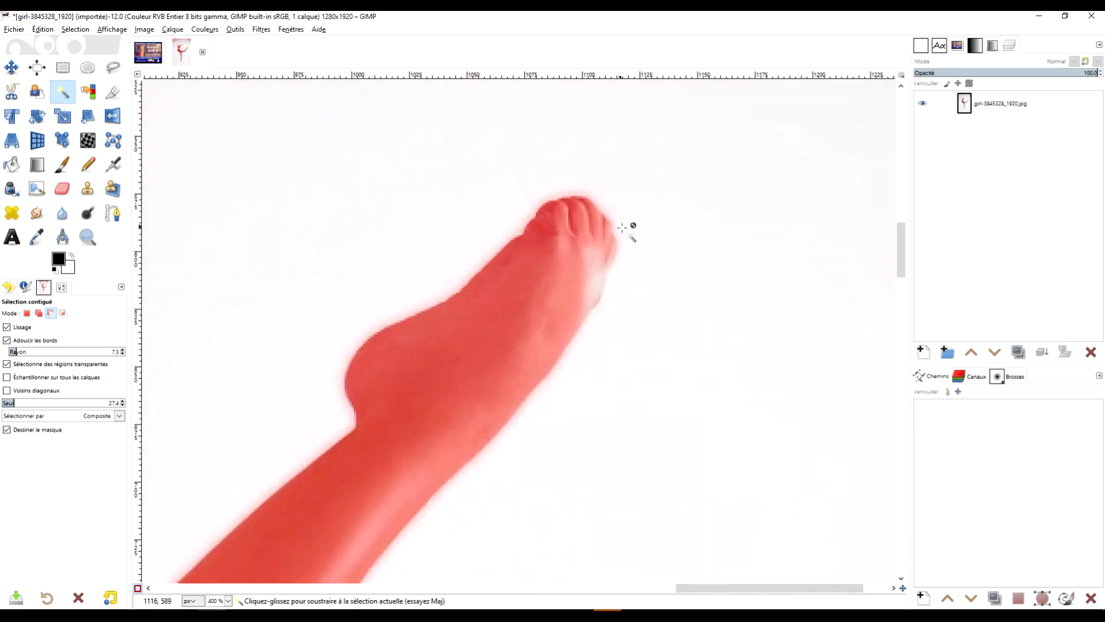
- Paint black on the quick mask with the size 51 Hardness 025 brush over the thinly covered outer edge of the raised foot
click(61, 166)
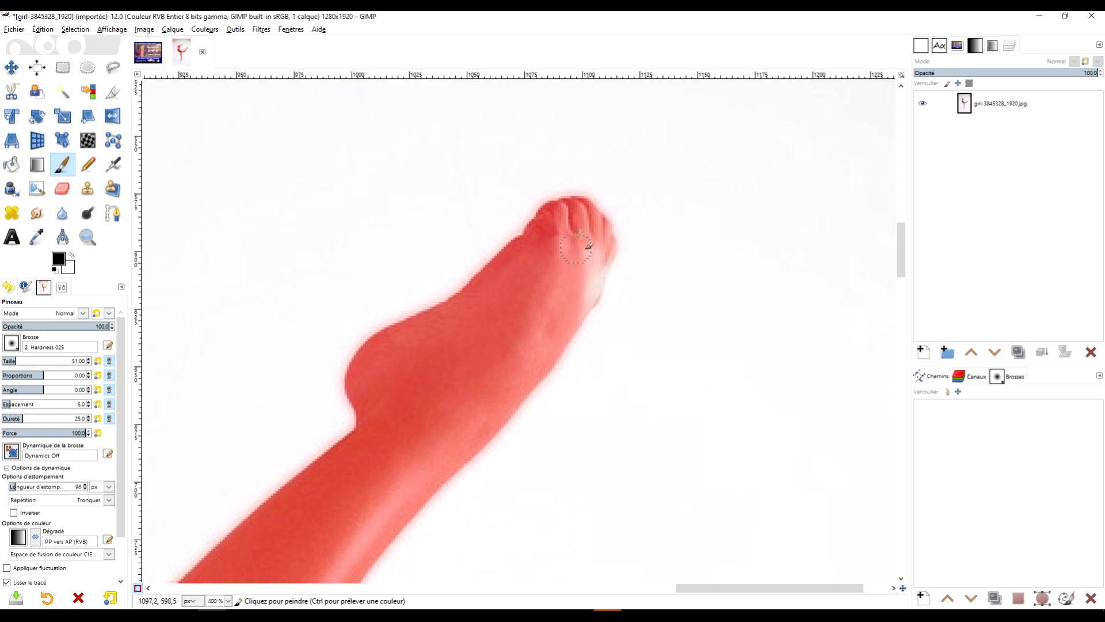
drag(591, 262, 582, 304)
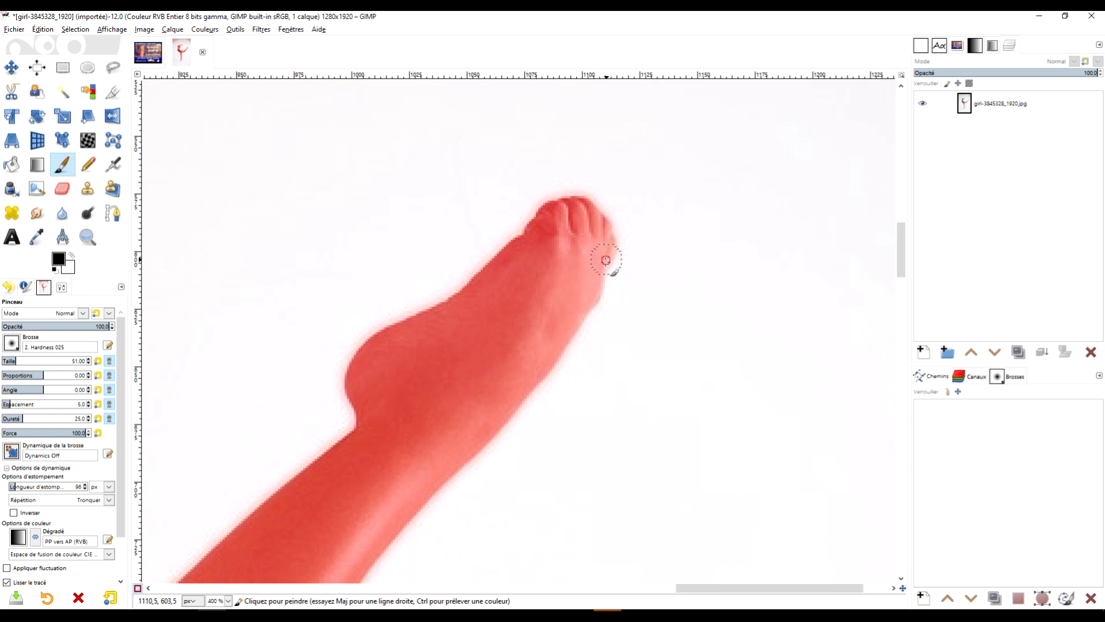
drag(551, 343, 690, 128)
- Examine the quick mask coverage along the raised leg, both hands, the arm and the gap behind the hair bun
scroll(416, 413, down, 4)
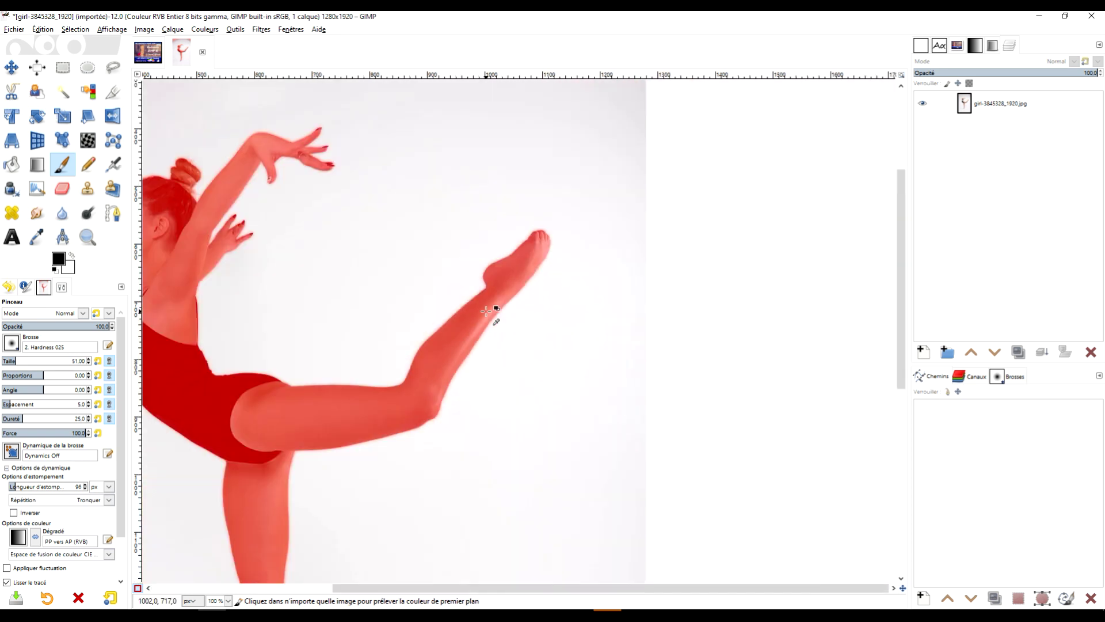
scroll(471, 232, up, 4)
scroll(468, 326, up, 2)
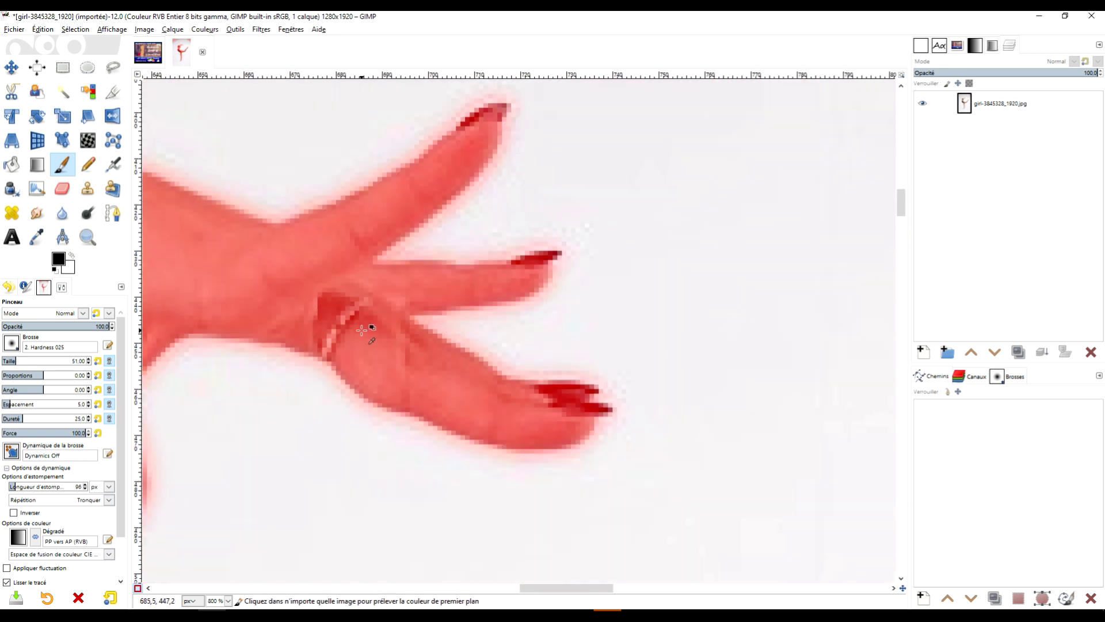
scroll(361, 329, down, 2)
drag(362, 330, 559, 224)
scroll(435, 268, up, 1)
scroll(422, 313, down, 1)
scroll(487, 233, up, 1)
scroll(495, 323, down, 4)
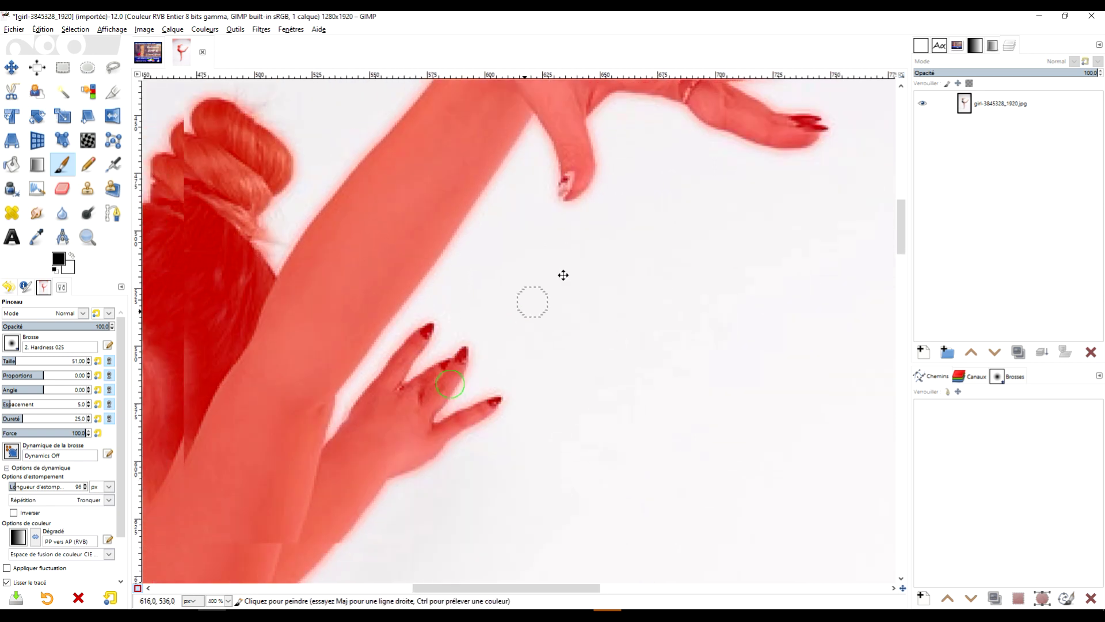
scroll(588, 308, down, 2)
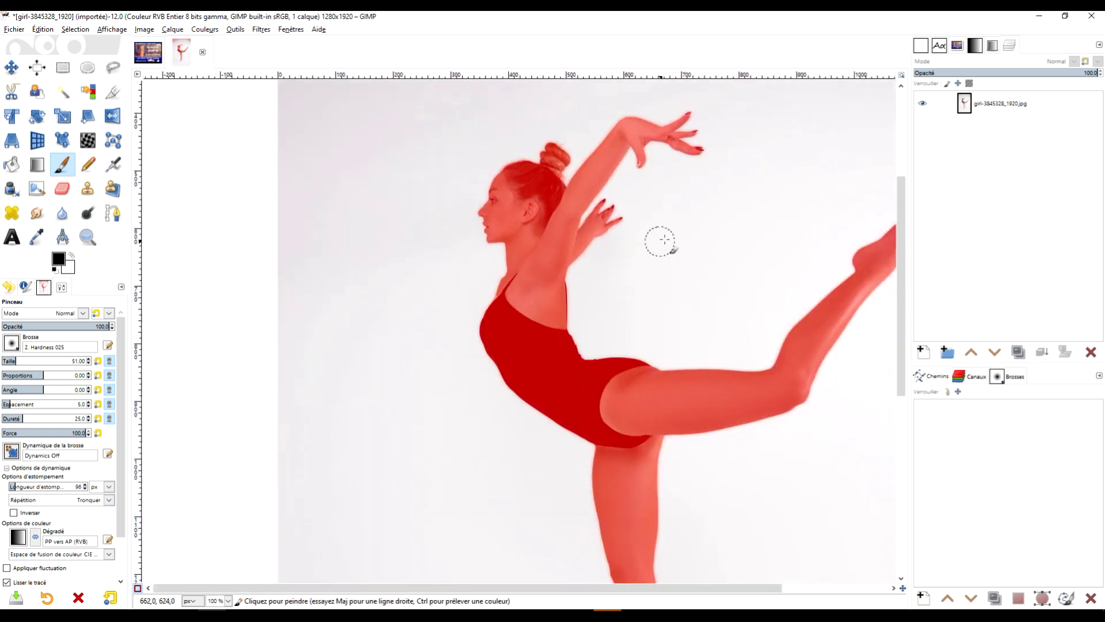
scroll(454, 282, up, 3)
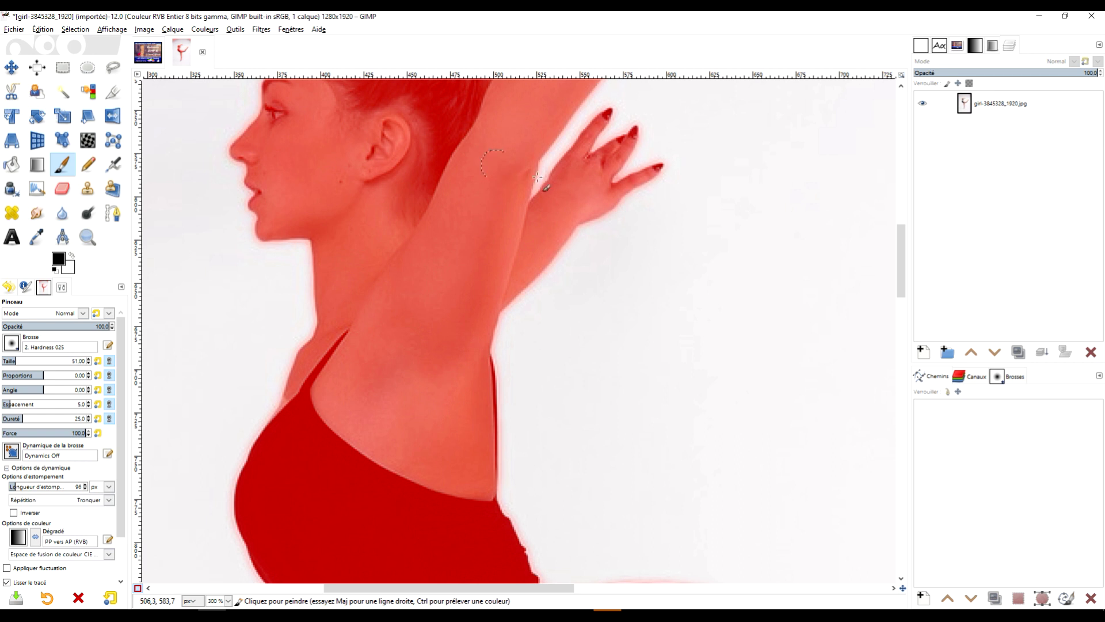
scroll(494, 167, up, 2)
scroll(587, 279, down, 2)
scroll(612, 242, up, 5)
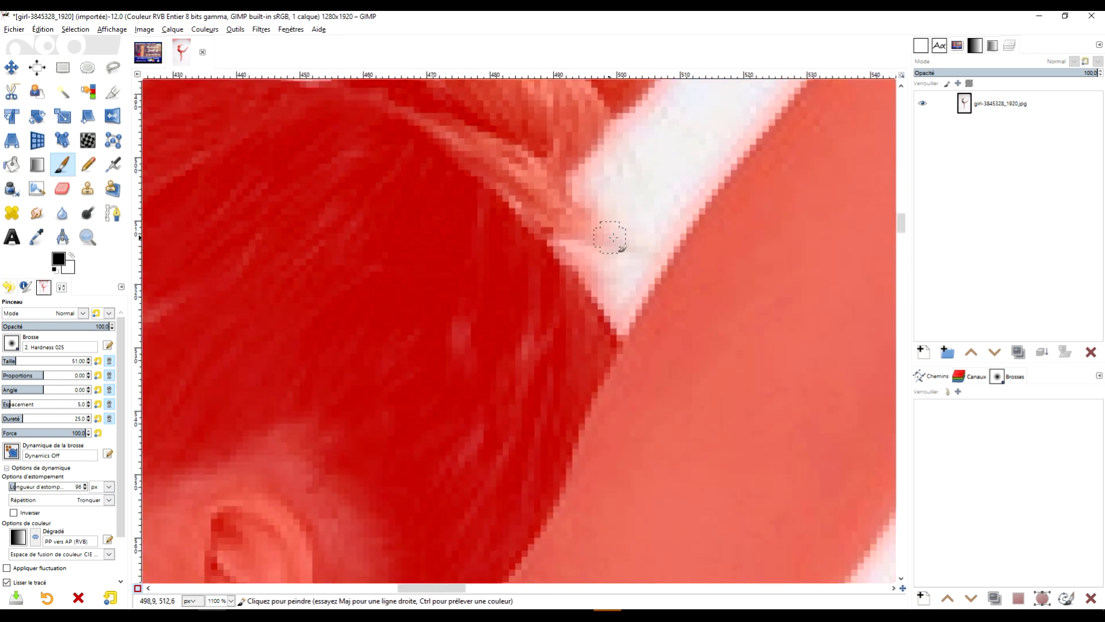
scroll(598, 227, right, 1)
scroll(592, 222, down, 1)
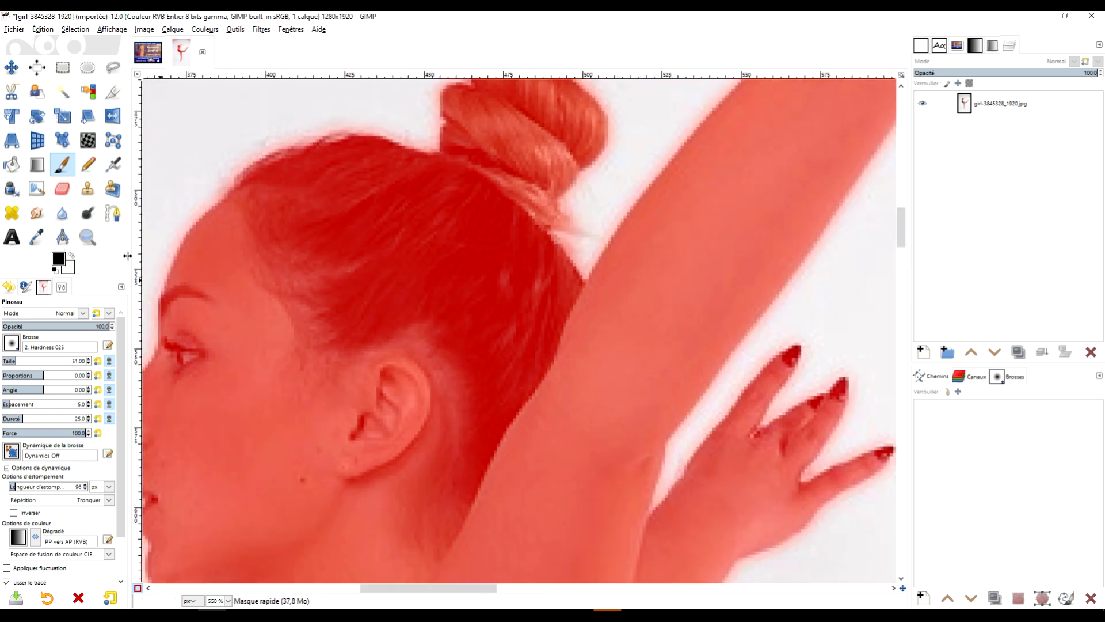
- Paint white on the quick mask to clear the leftover red between the hair bun and the raised arm
click(71, 254)
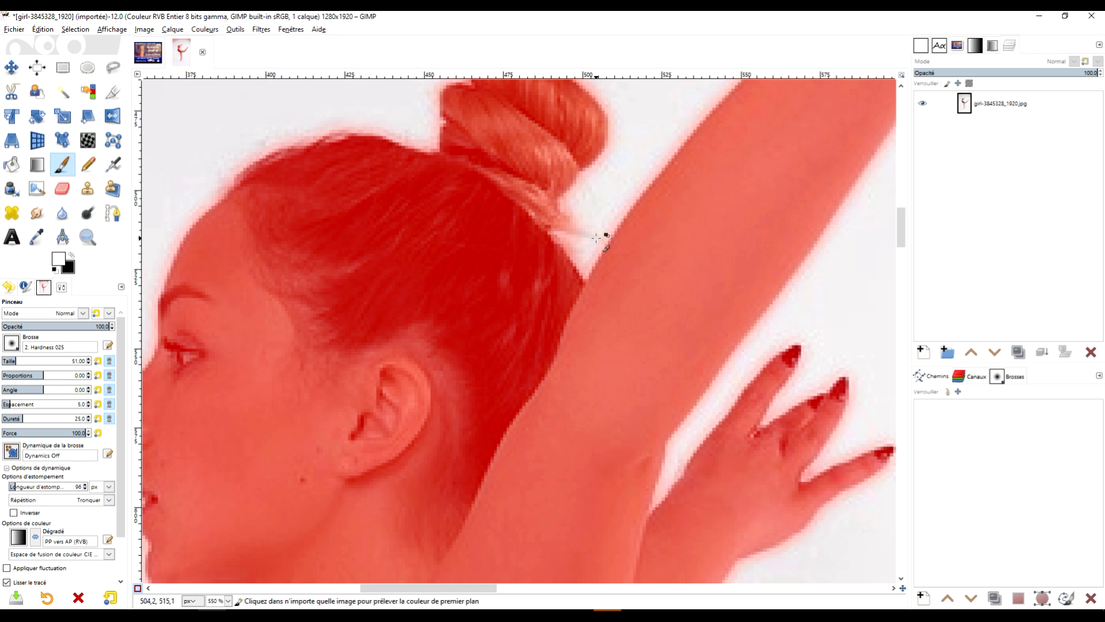
scroll(587, 236, up, 3)
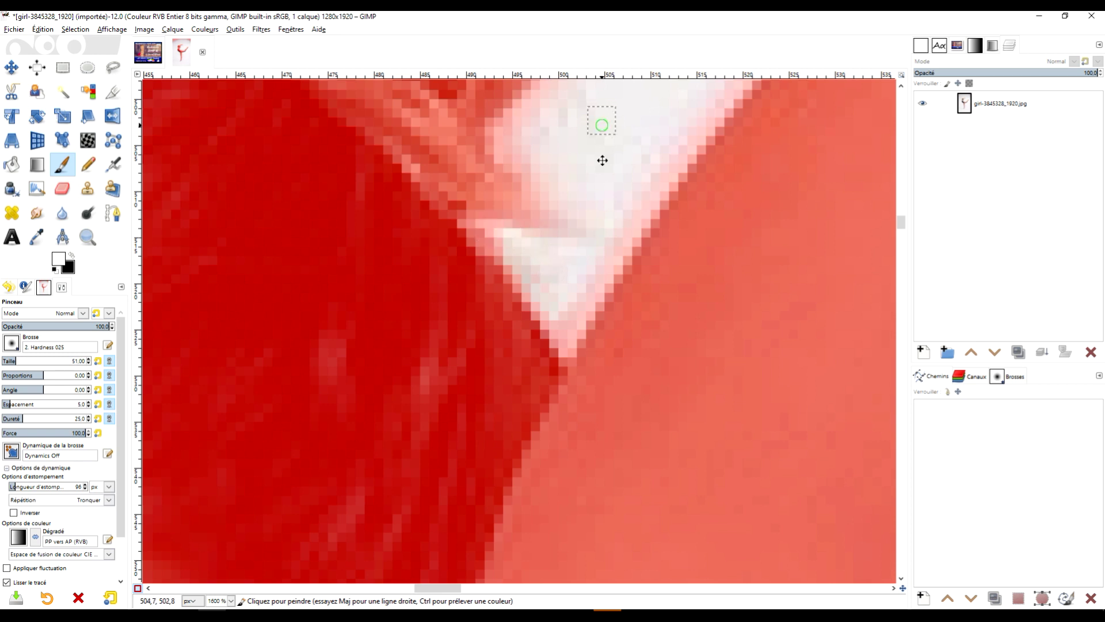
scroll(602, 125, up, 3)
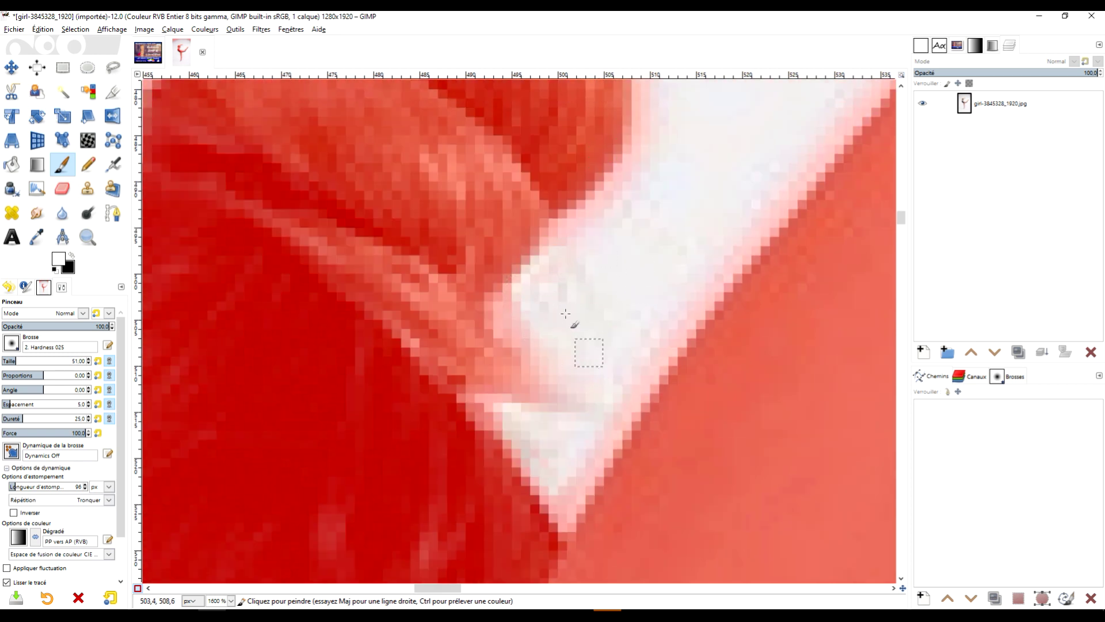
mouse_move(623, 196)
mouse_down()
mouse_move(513, 288)
mouse_move(552, 334)
mouse_up()
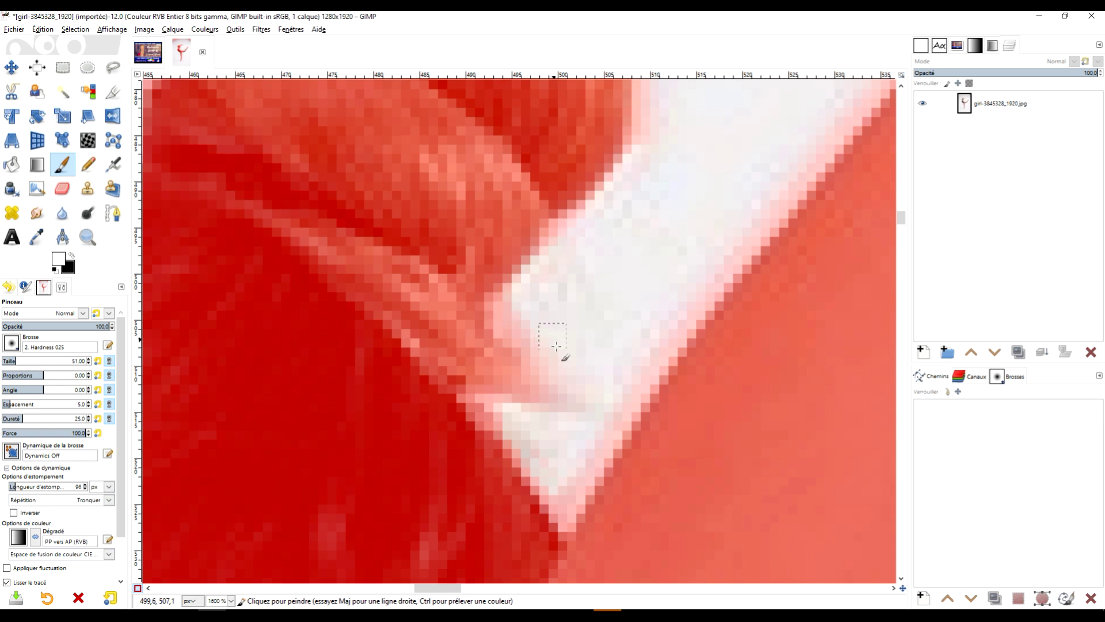
drag(610, 383, 594, 442)
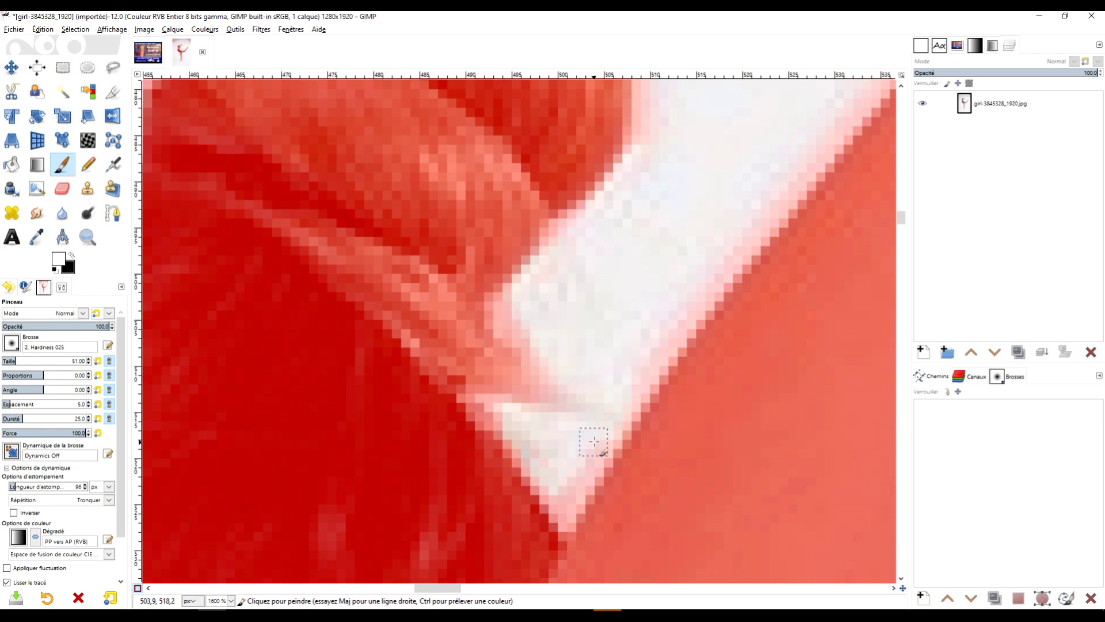
key(3)
shift+click(784, 167)
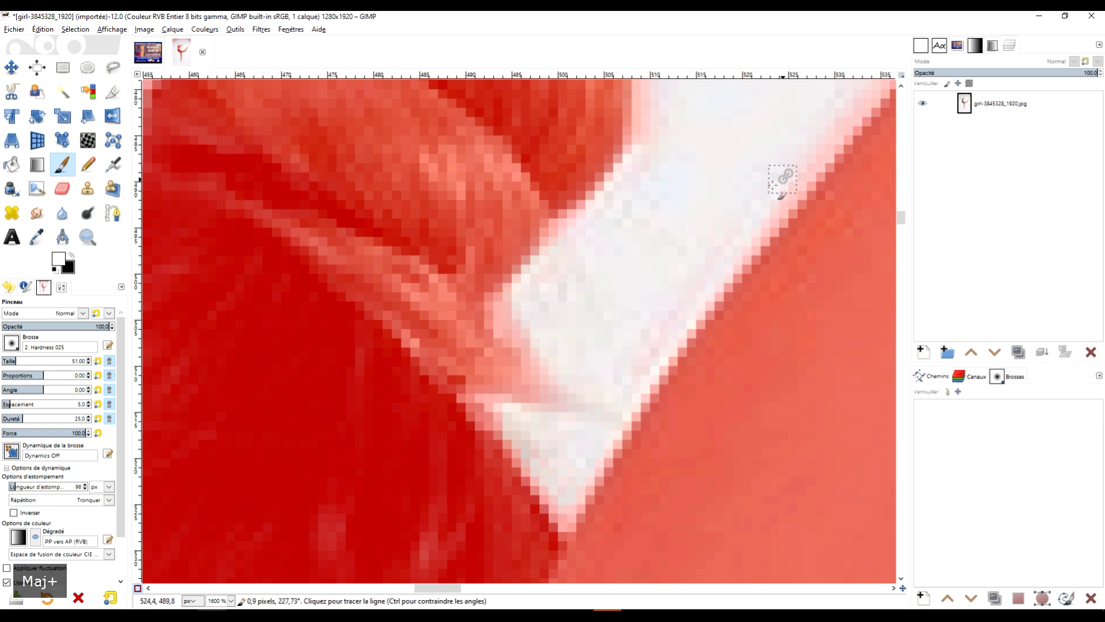
ctrl+scroll(737, 146, down, 3)
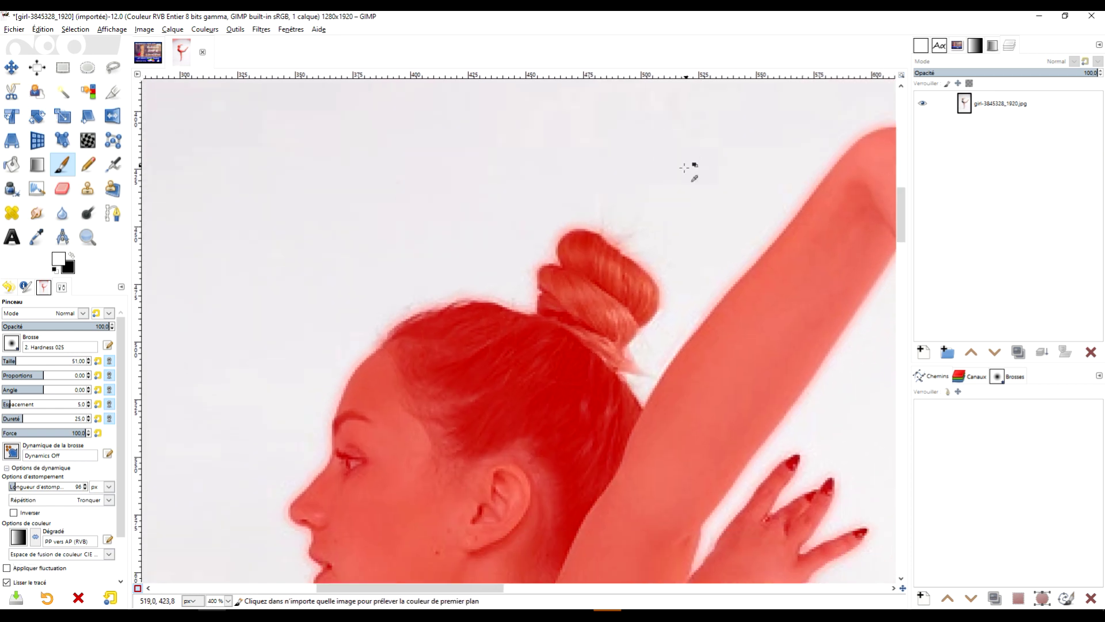
- Paint white with a size 274 Hardness 100 brush over the red mask areas of the background above the dancer
scroll(730, 278, down, 4)
ctrl+scroll(709, 214, down, 3)
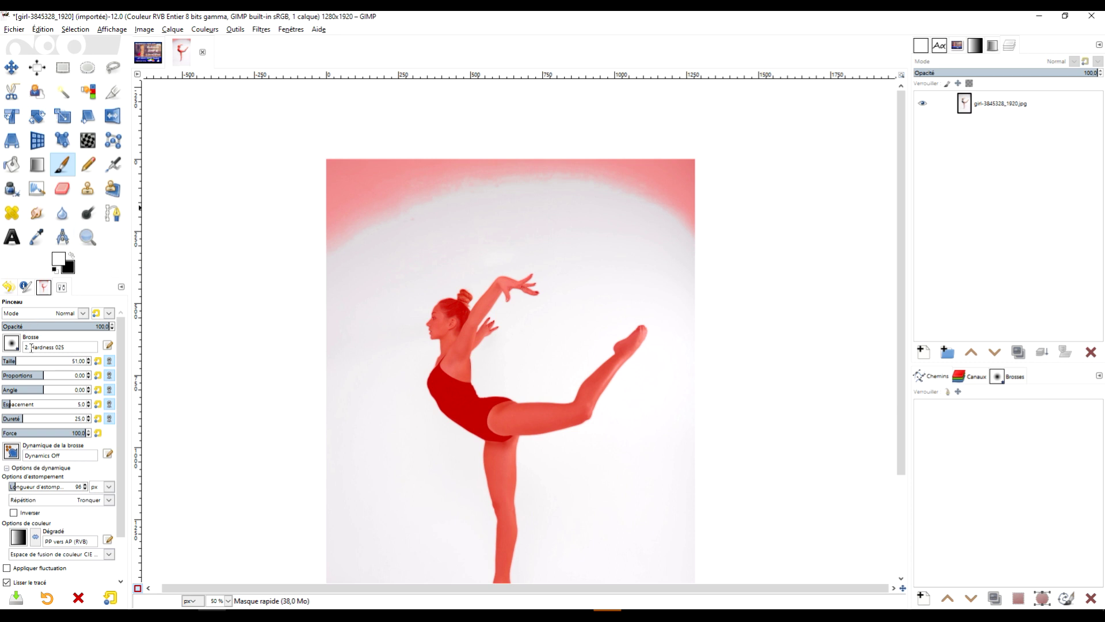
click(13, 344)
click(29, 362)
scroll(478, 187, up, 1)
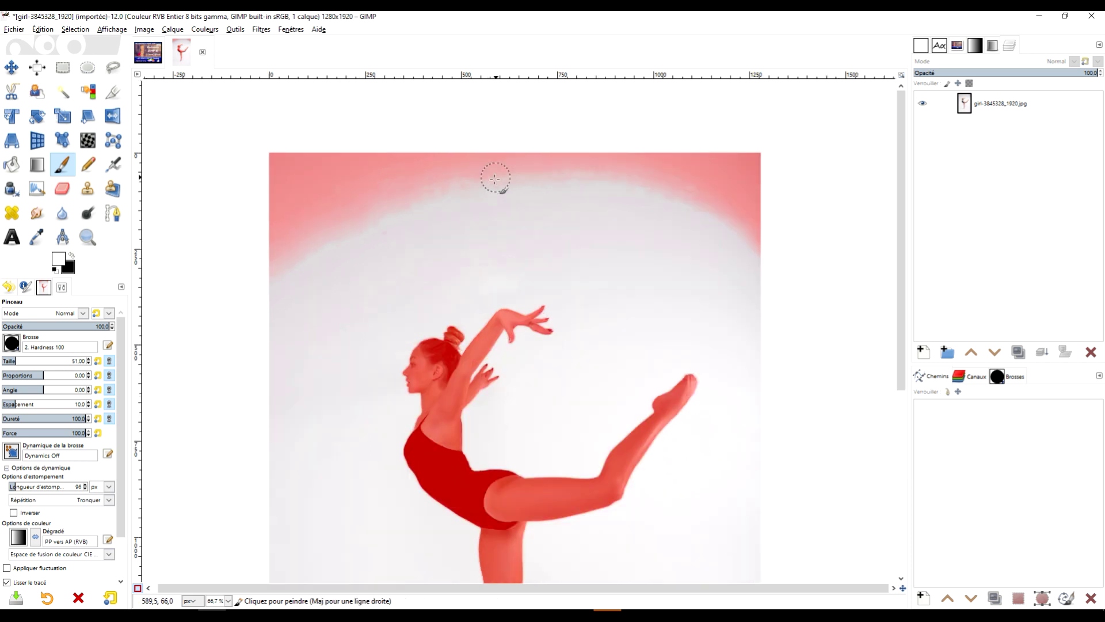
click(41, 360)
mouse_move(289, 202)
mouse_down()
mouse_move(466, 178)
mouse_move(679, 173)
mouse_move(759, 195)
mouse_move(779, 249)
mouse_up()
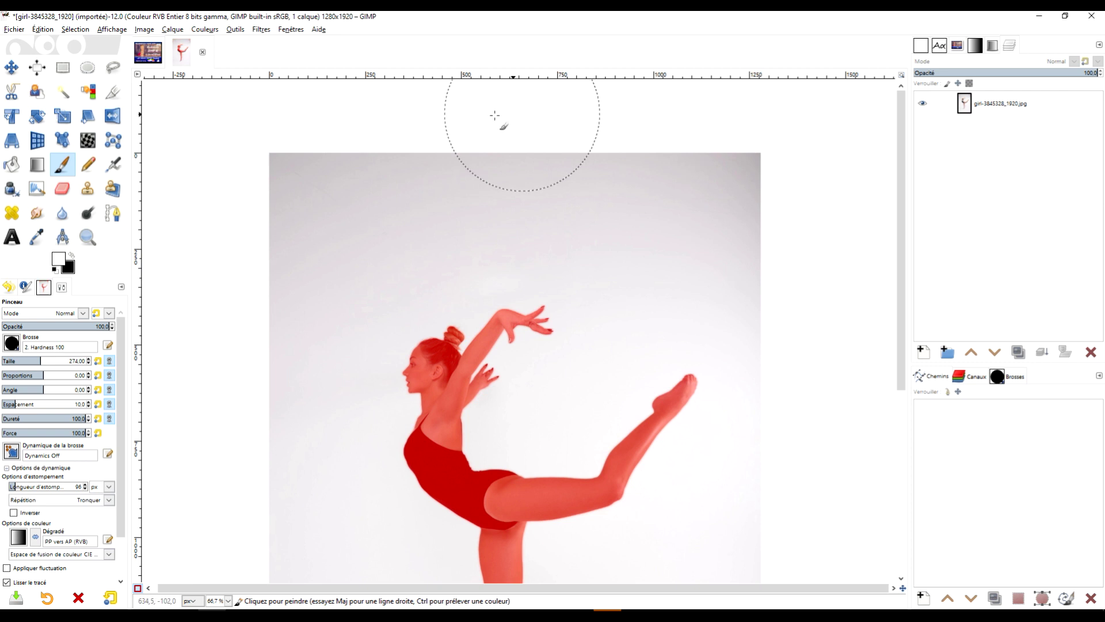
scroll(518, 277, down, 3)
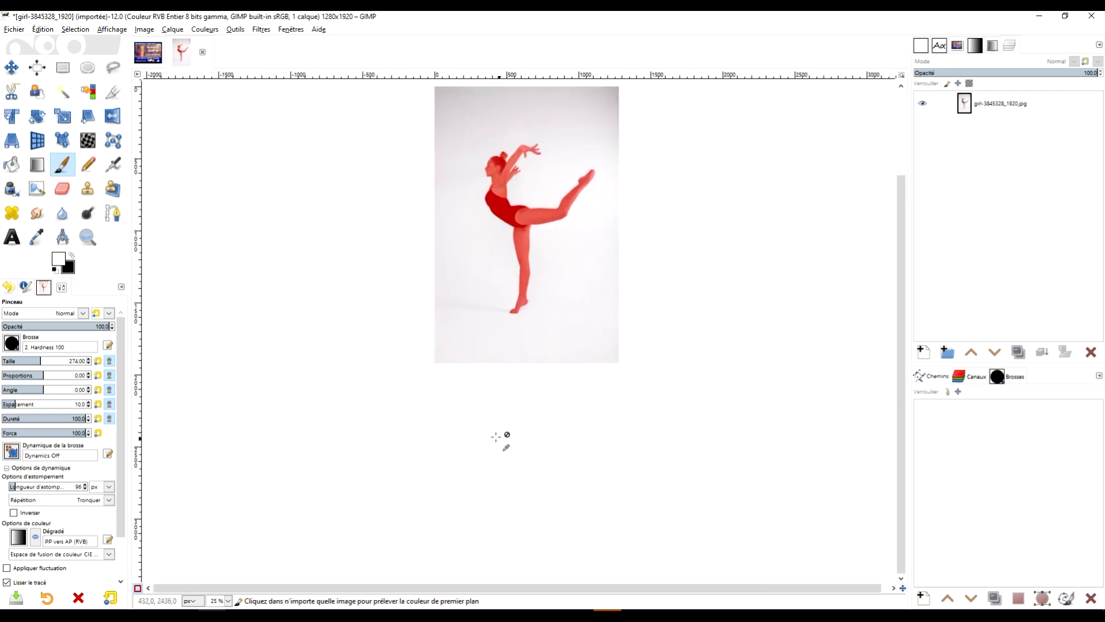
scroll(439, 333, up, 3)
mouse_move(789, 257)
mouse_down()
mouse_move(434, 397)
mouse_move(648, 438)
mouse_up()
scroll(648, 438, down, 2)
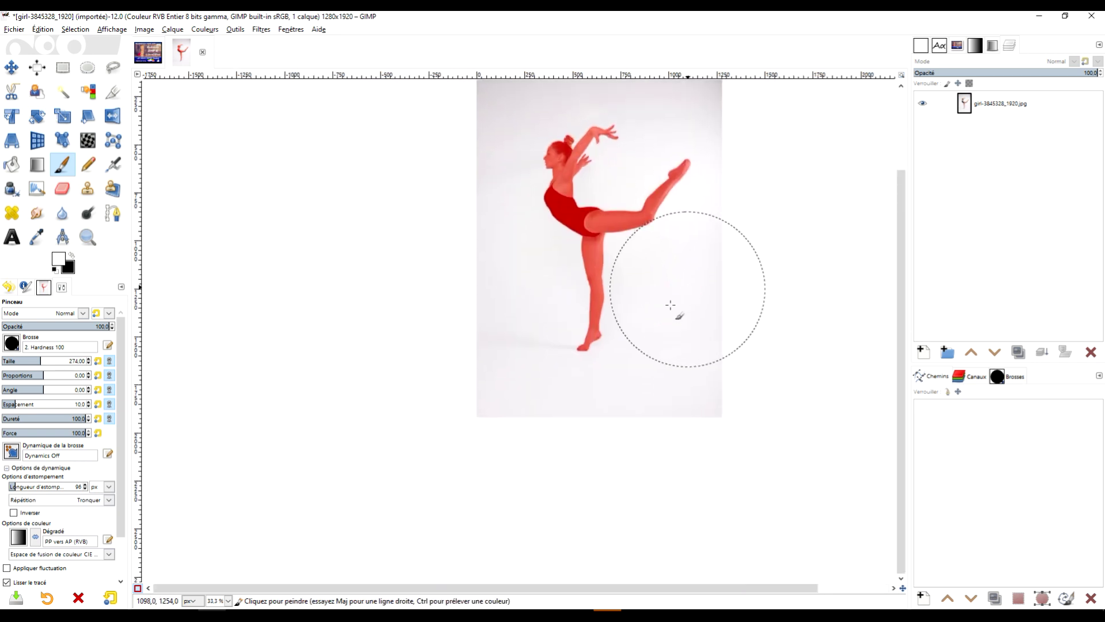
- Turn off the quick mask and delete the selected background around the dancer
click(138, 589)
scroll(642, 173, up, 4)
scroll(642, 173, down, 3)
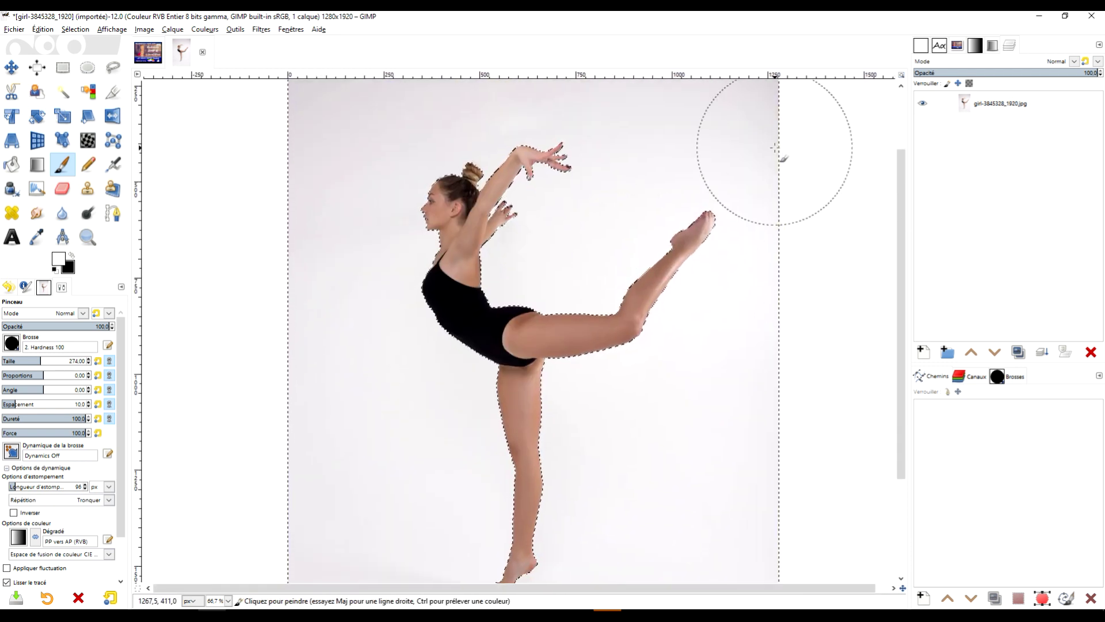
key(Delete)
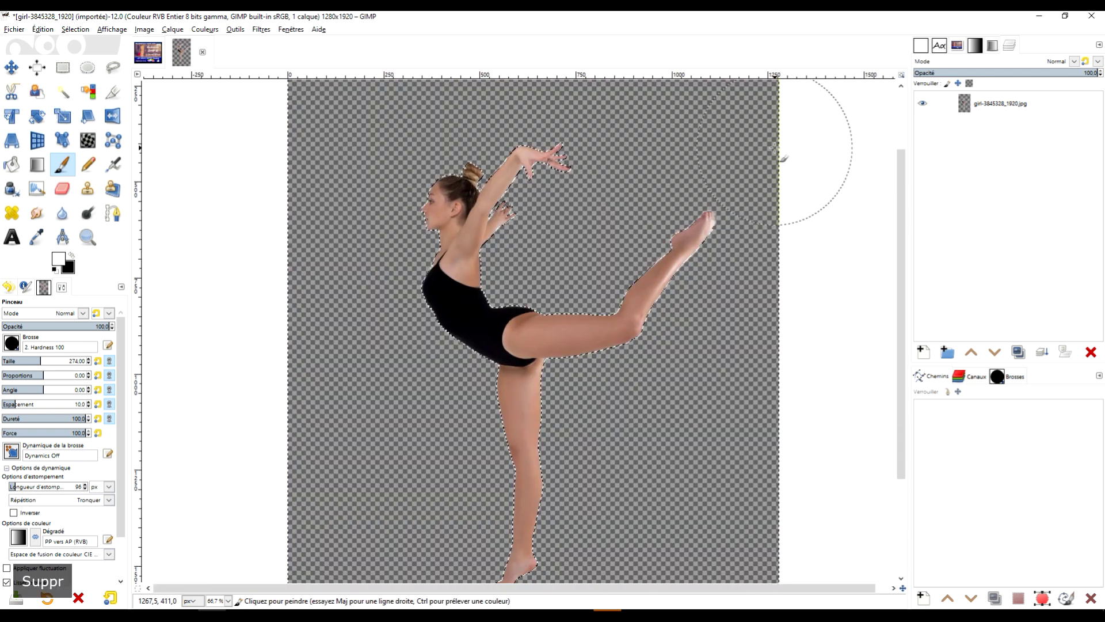
- Clear the selection around the dancer using the None selection command
click(67, 70)
click(69, 30)
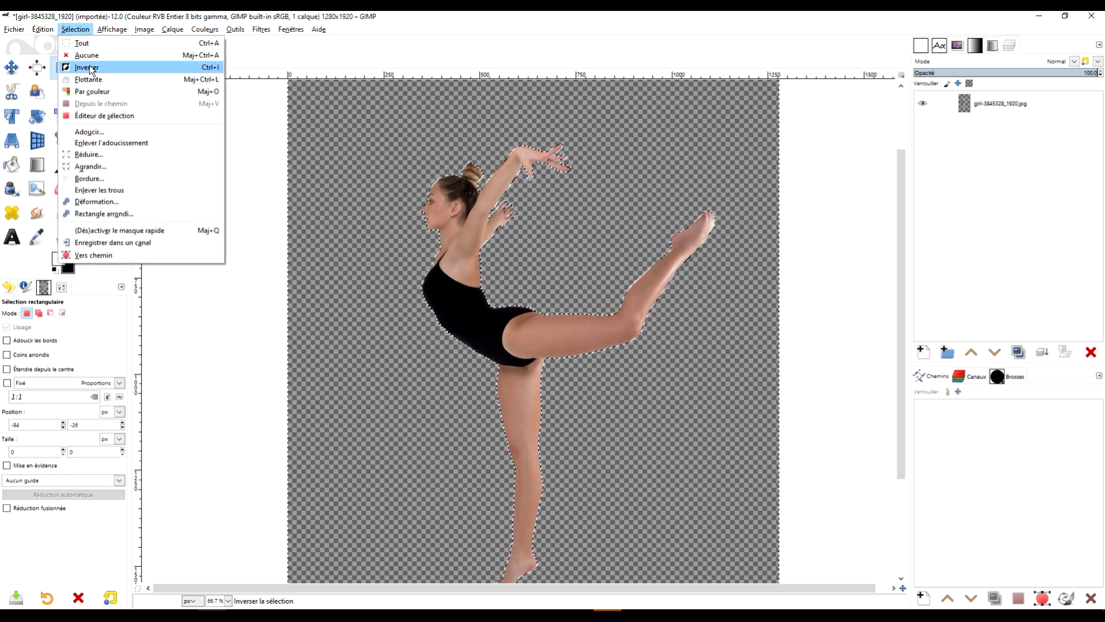
click(86, 54)
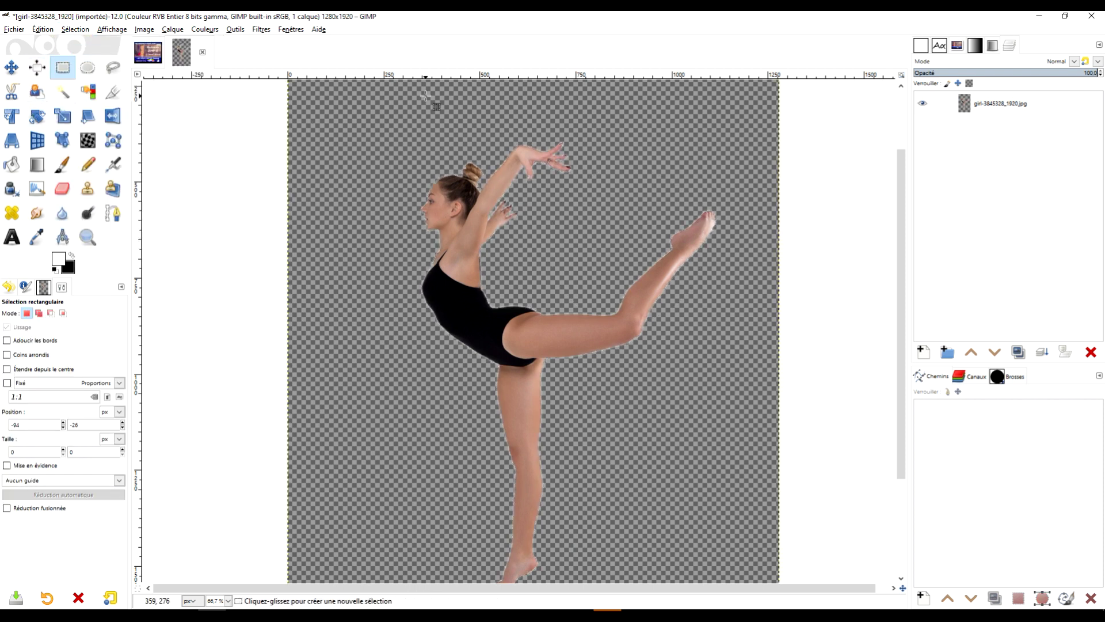
click(76, 30)
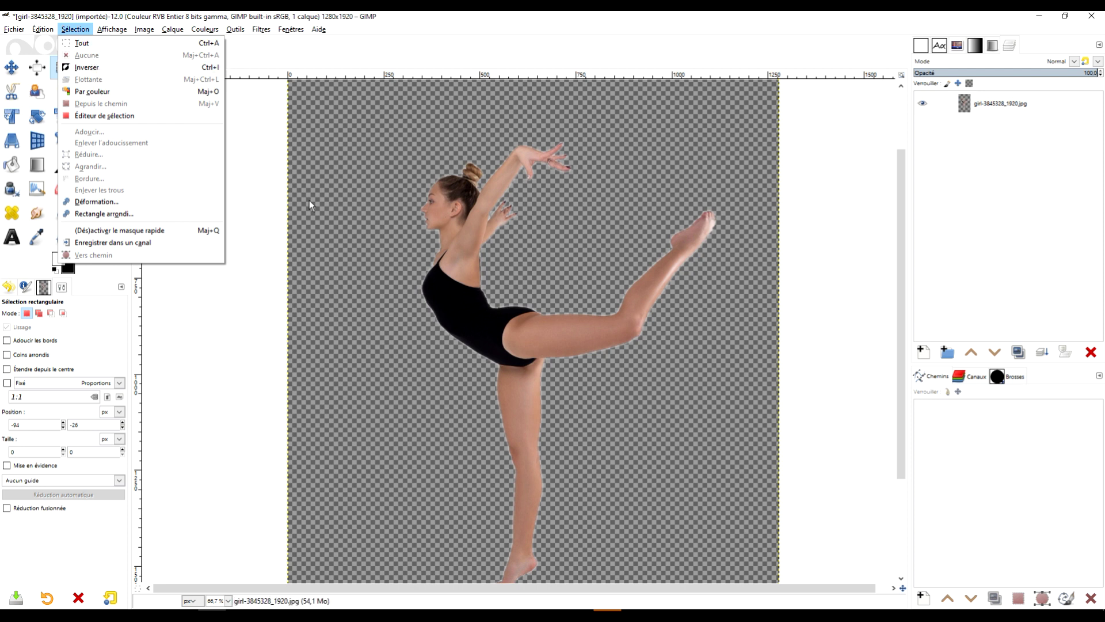
click(276, 149)
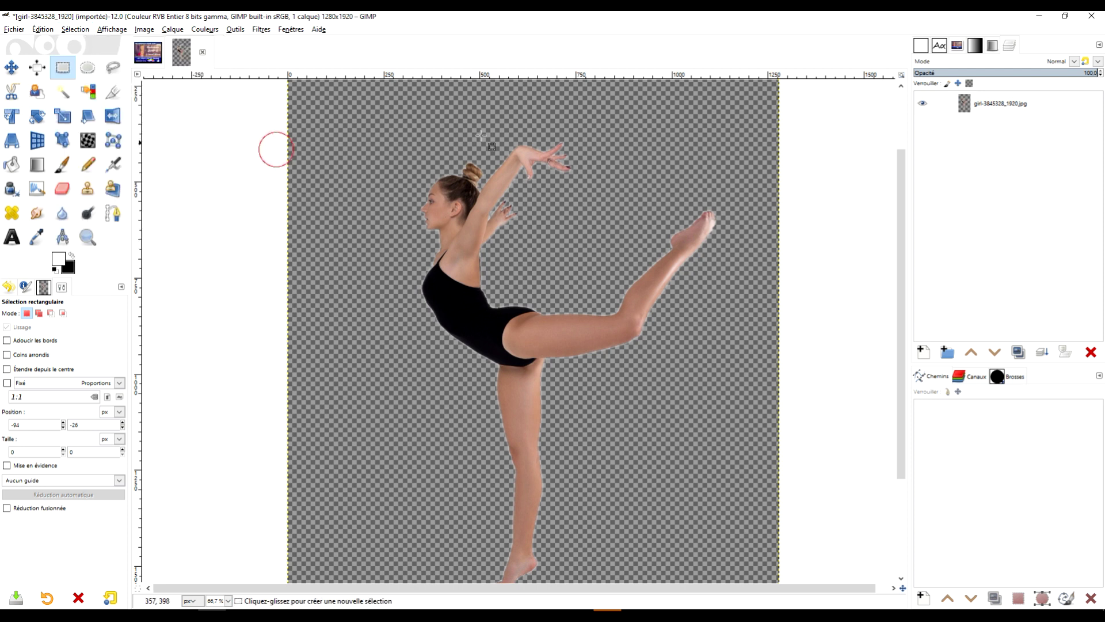
right_click(995, 109)
click(759, 223)
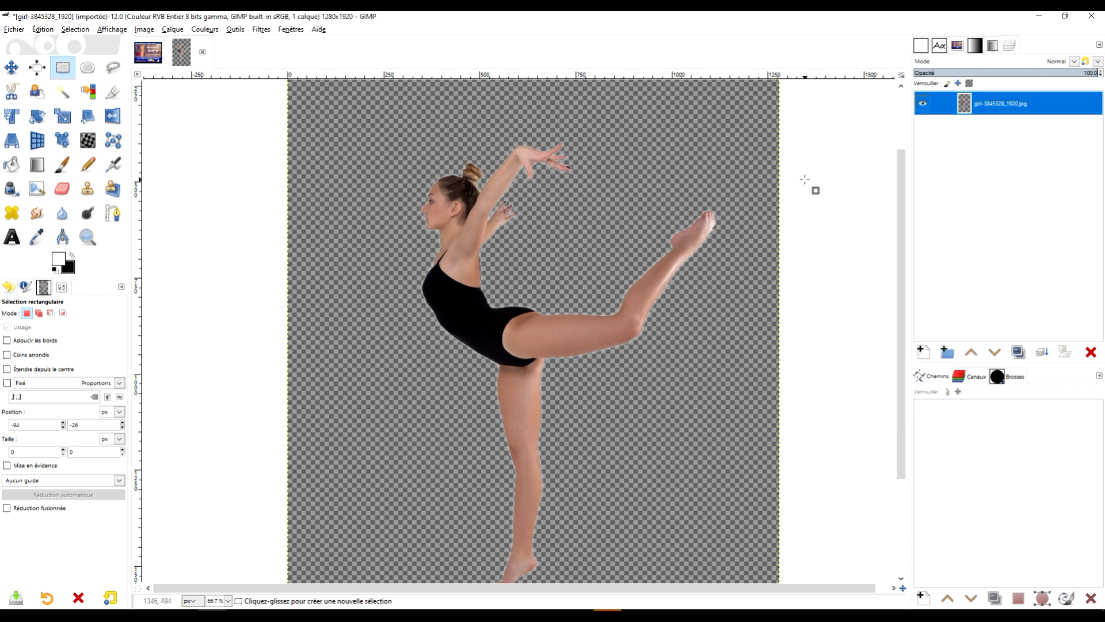
ctrl+click(801, 215)
- Crop the image closely around the dancer to 832 by 1220 pixels, starting at position 298, 372
ctrl+scroll(806, 204, down, 1)
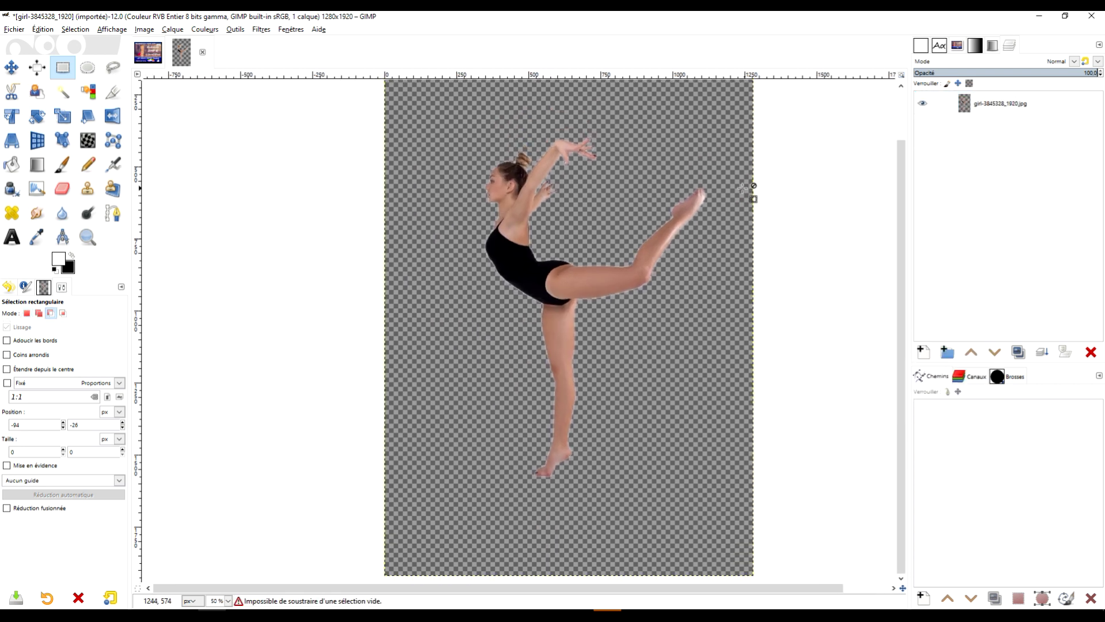
key(shift+c)
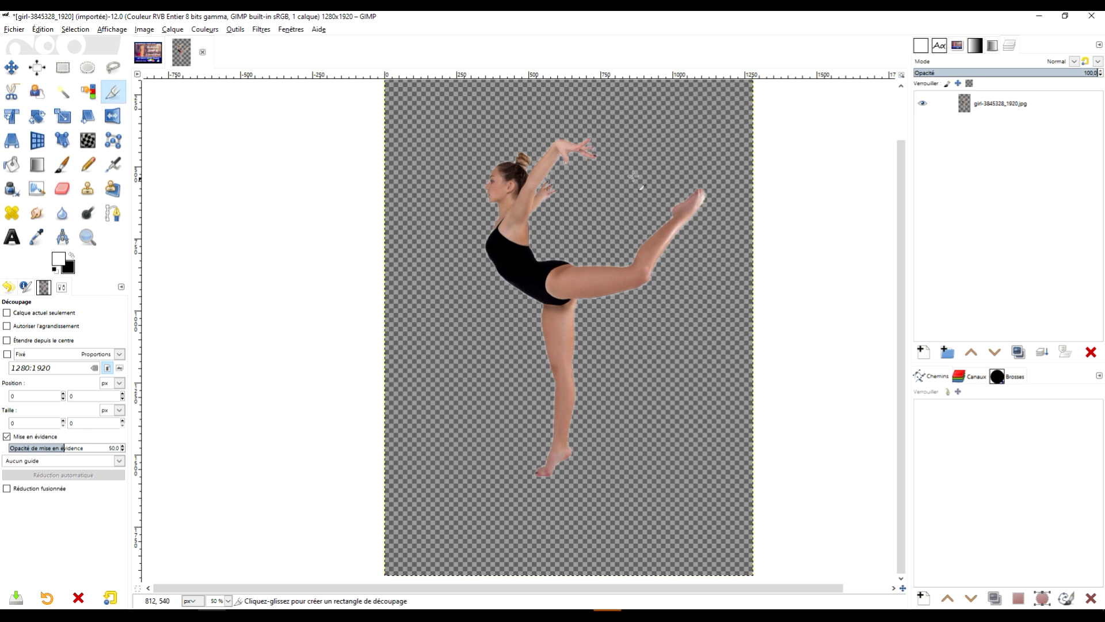
drag(472, 135, 712, 481)
drag(488, 260, 485, 262)
drag(592, 152, 599, 145)
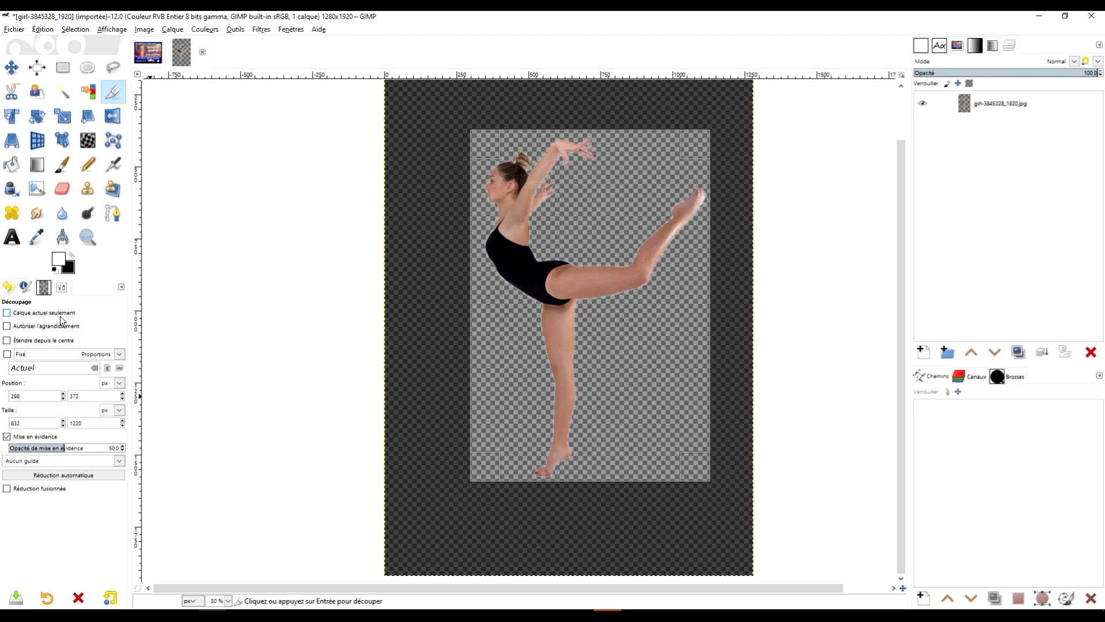
key(Return)
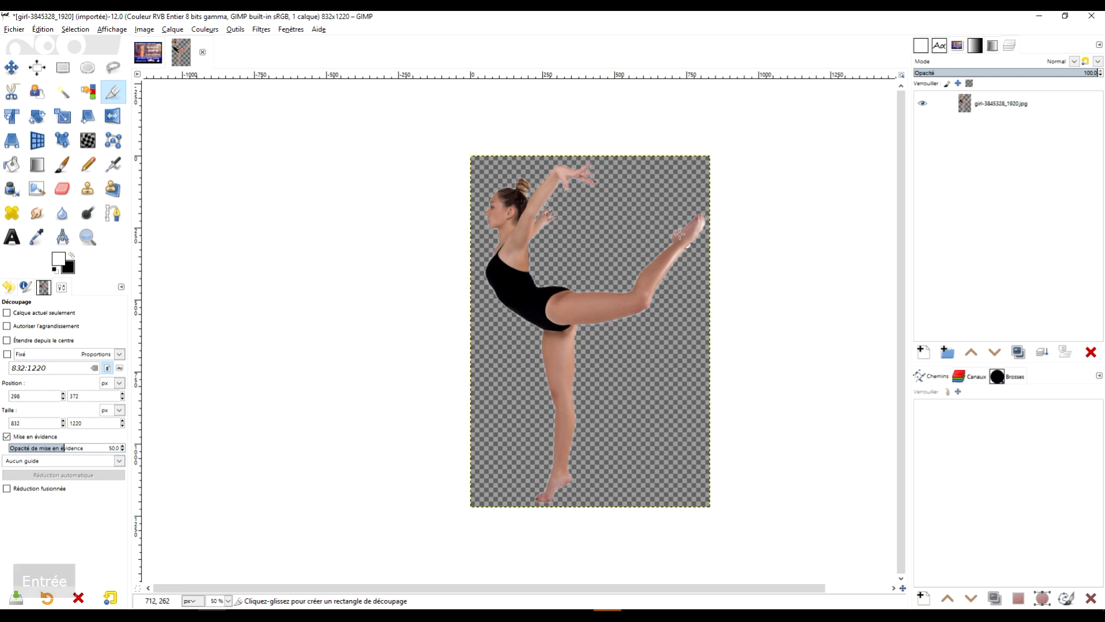
- Scale the whole image proportionally to a height of 3100 pixels
right_click(965, 107)
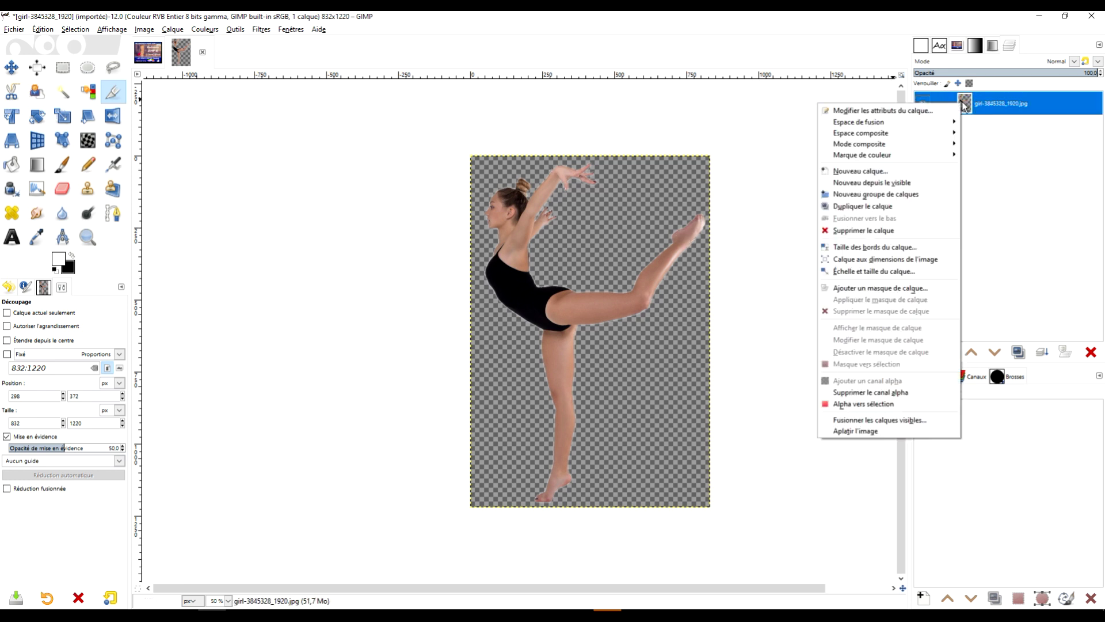
click(284, 15)
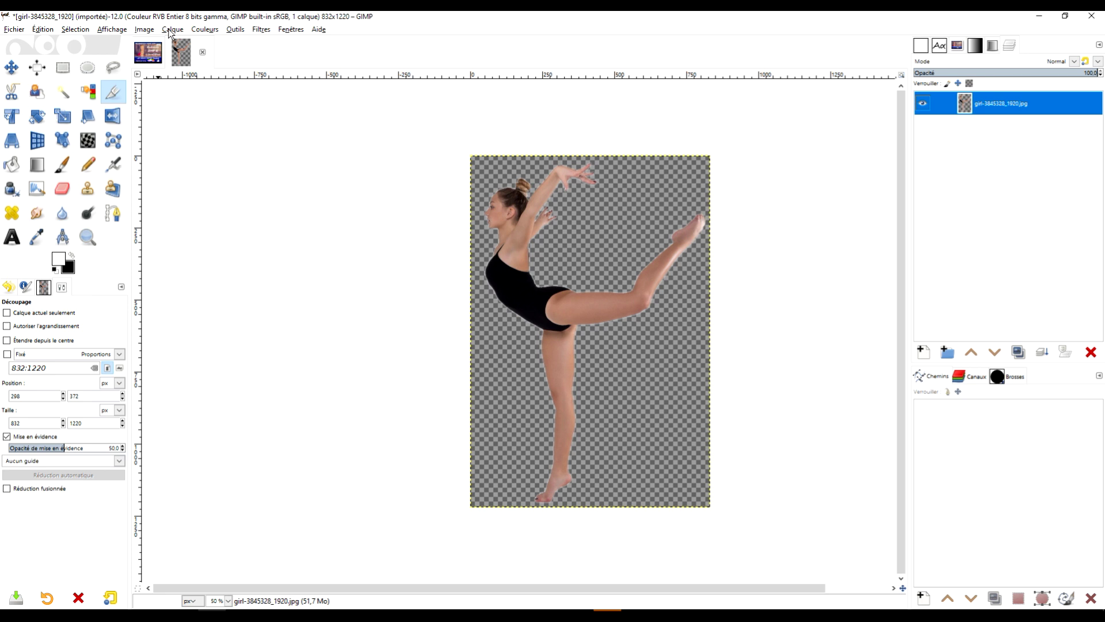
click(144, 29)
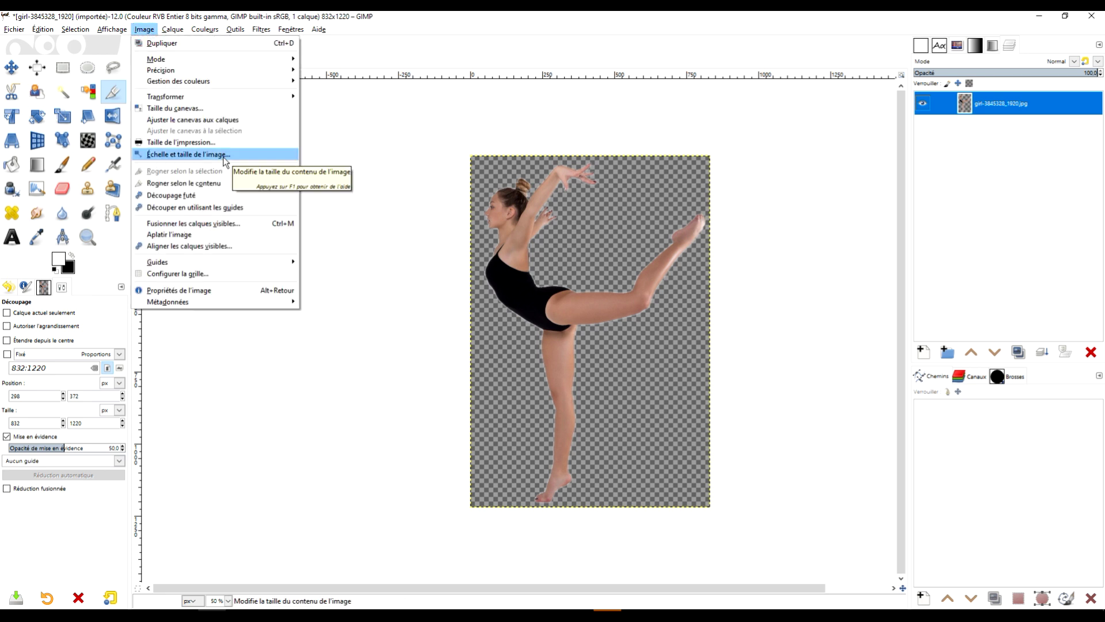
click(224, 160)
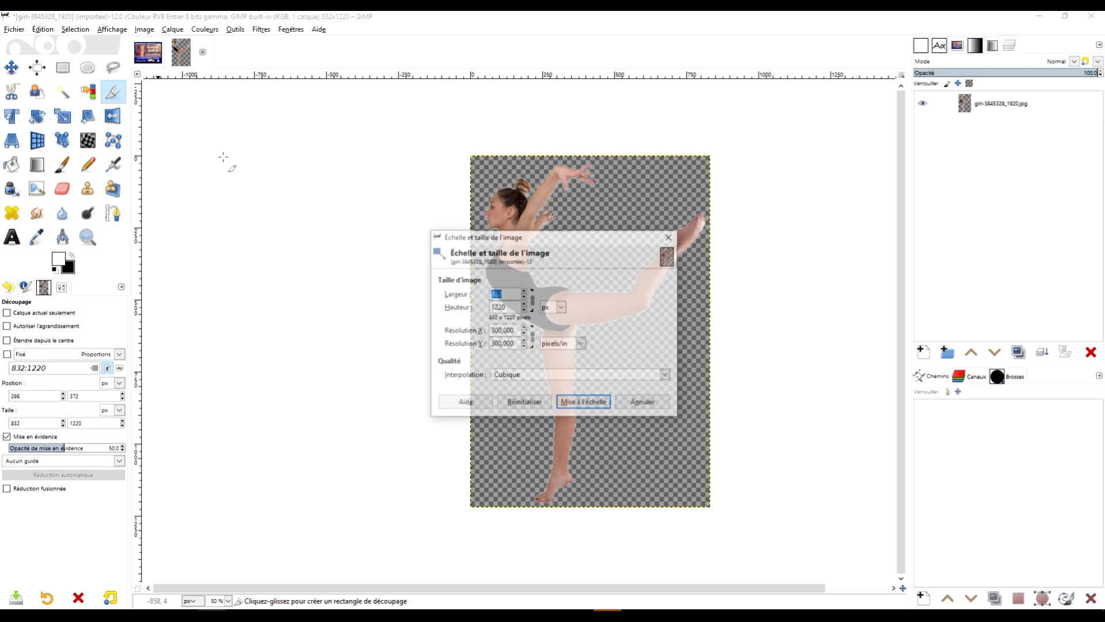
click(512, 307)
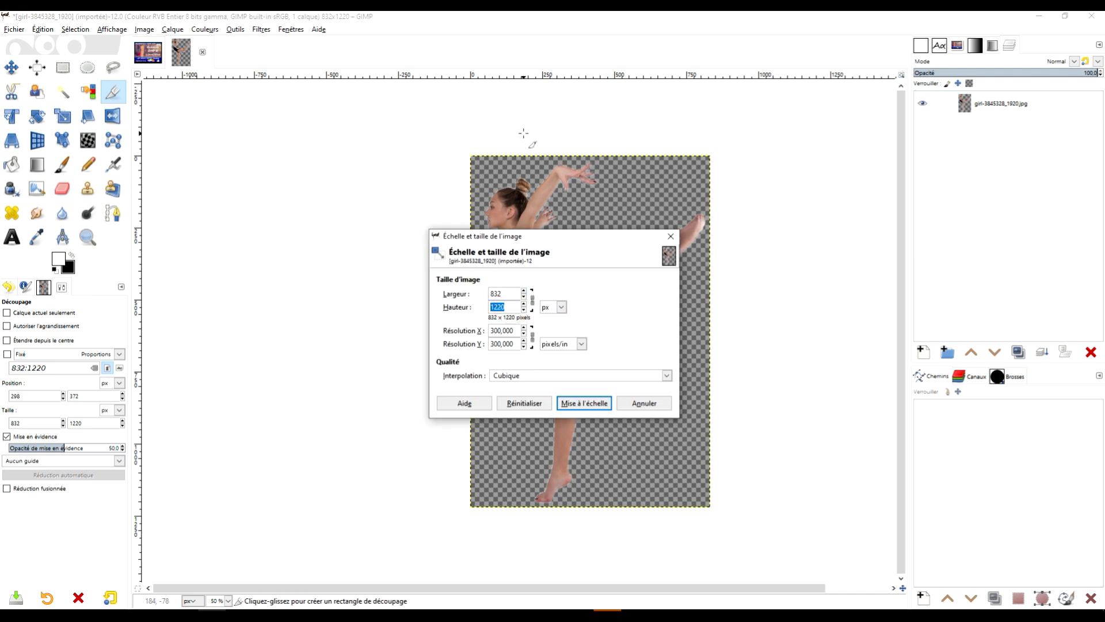
text(3000)
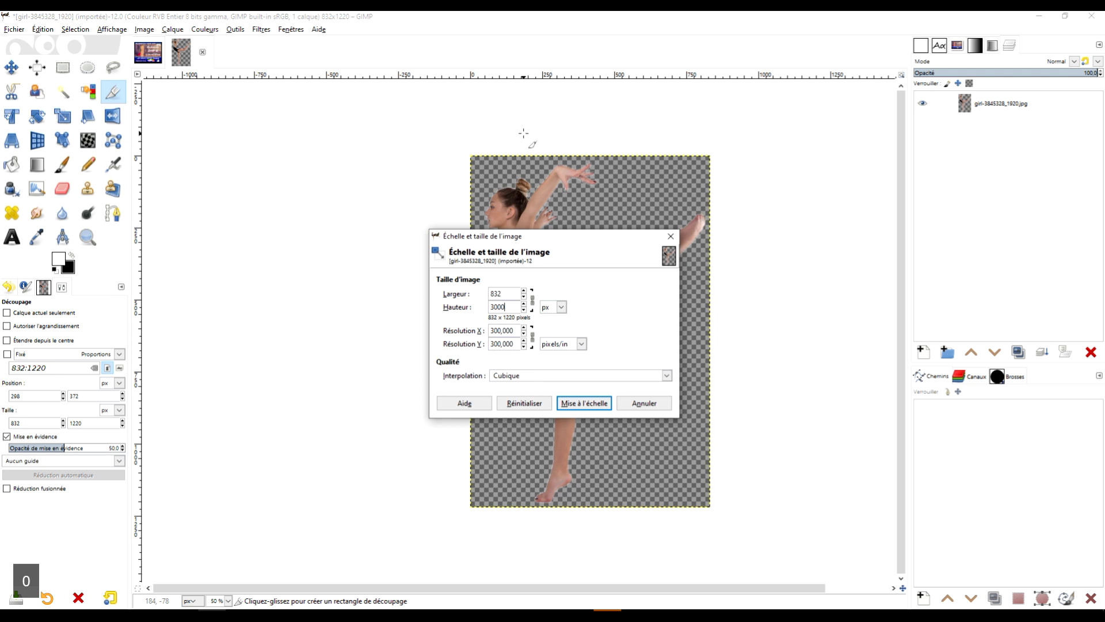
key(BackSpace)
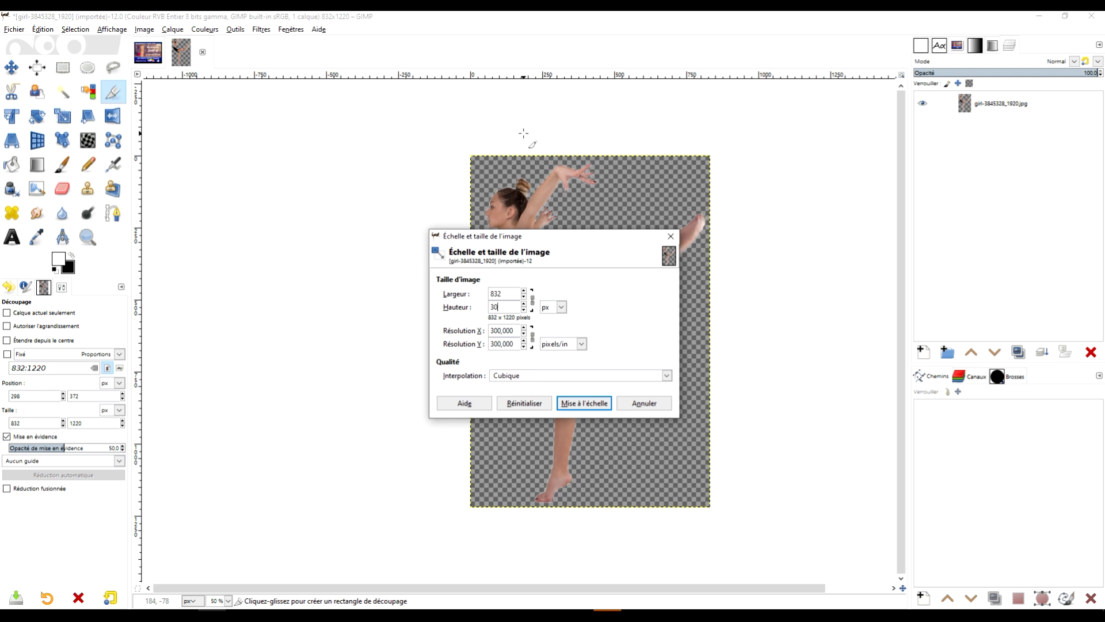
key(BackSpace)
text(10)
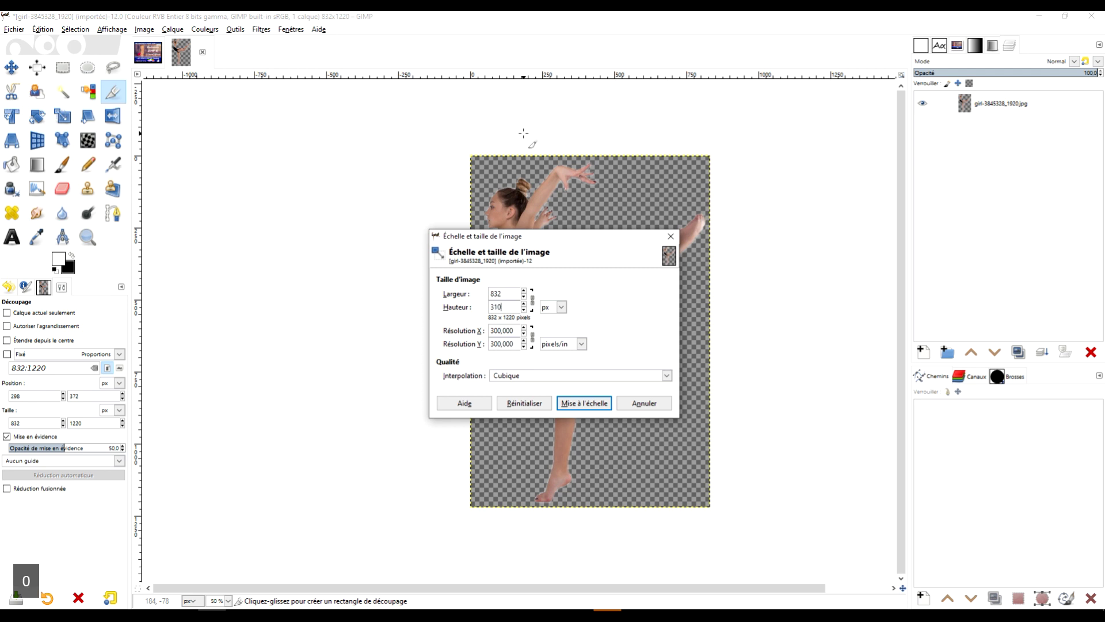
text(0)
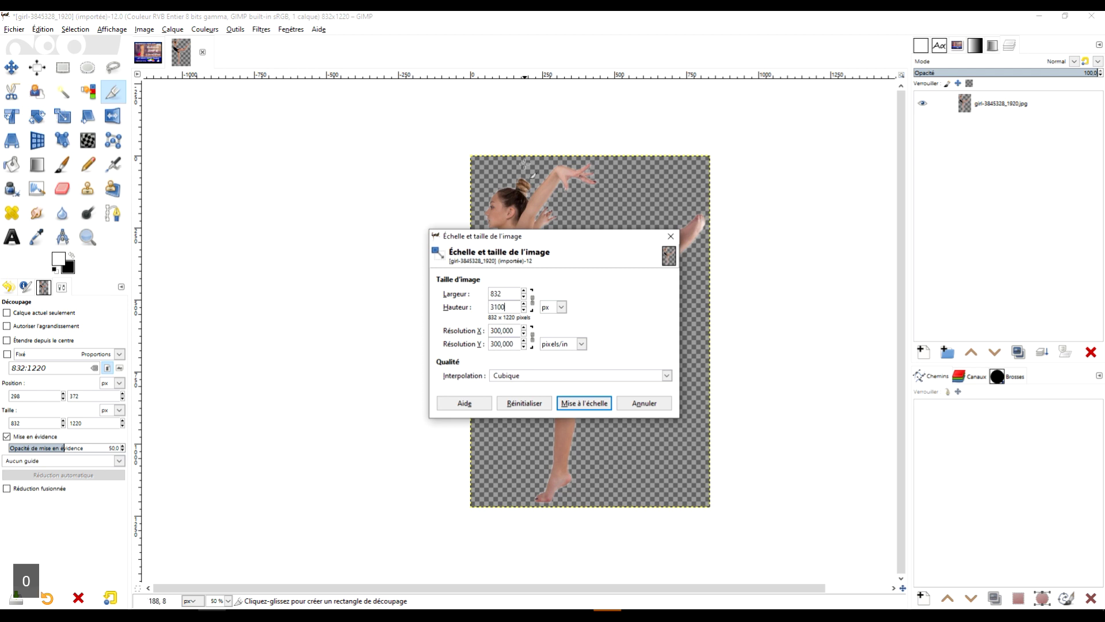
click(552, 377)
click(530, 441)
click(604, 407)
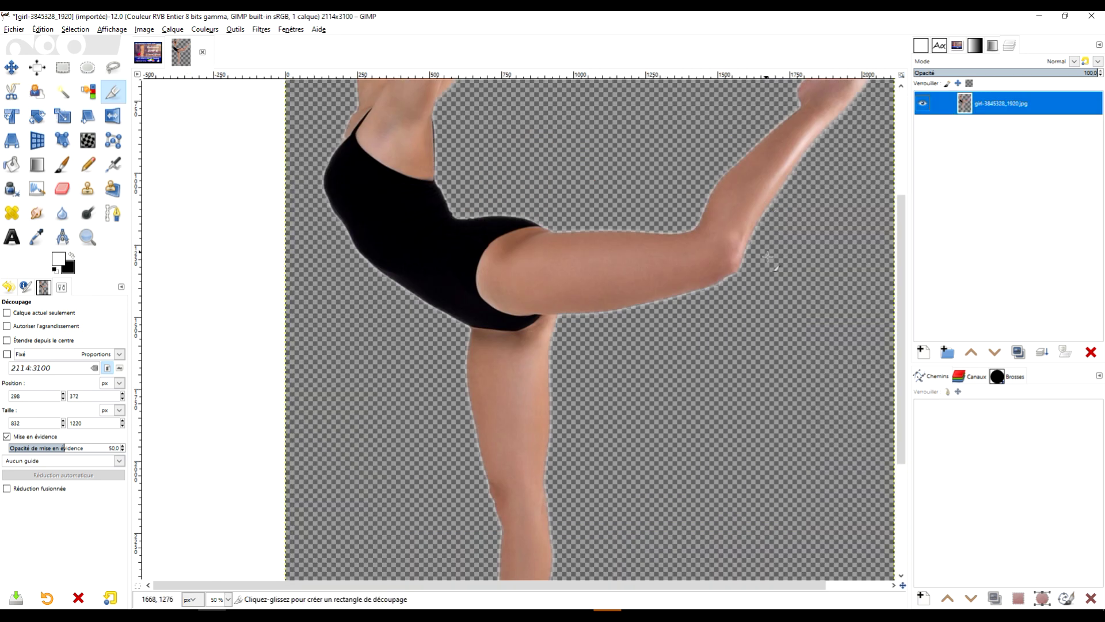
- Select the dancer from the layer's alpha channel and convert the selection to a path
scroll(768, 256, down, 4)
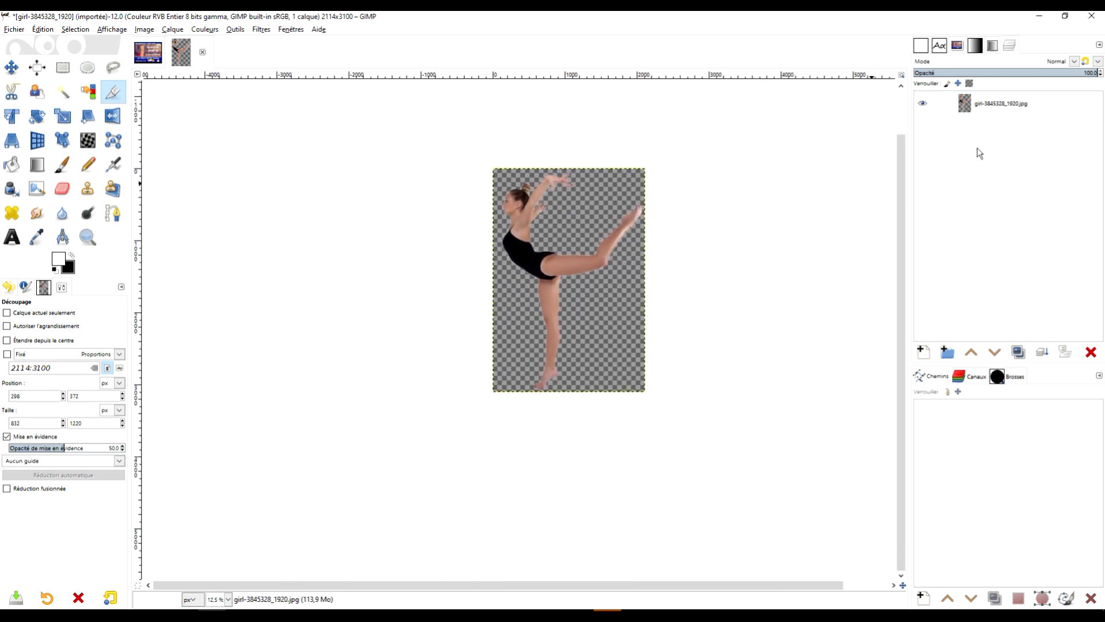
right_click(967, 108)
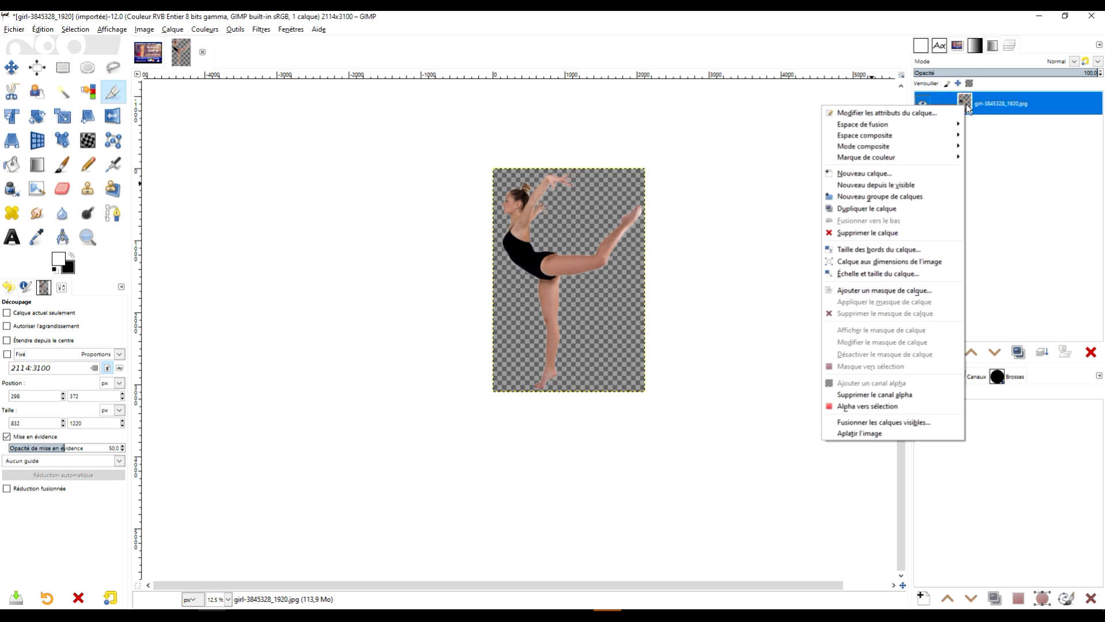
click(890, 406)
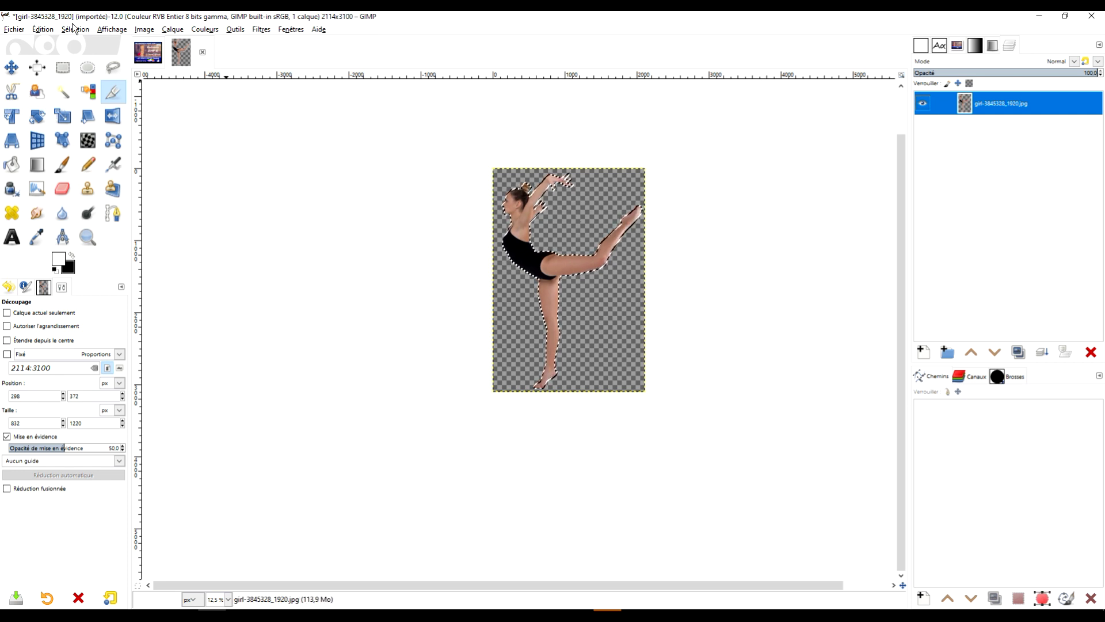
click(57, 32)
mouse_move(75, 29)
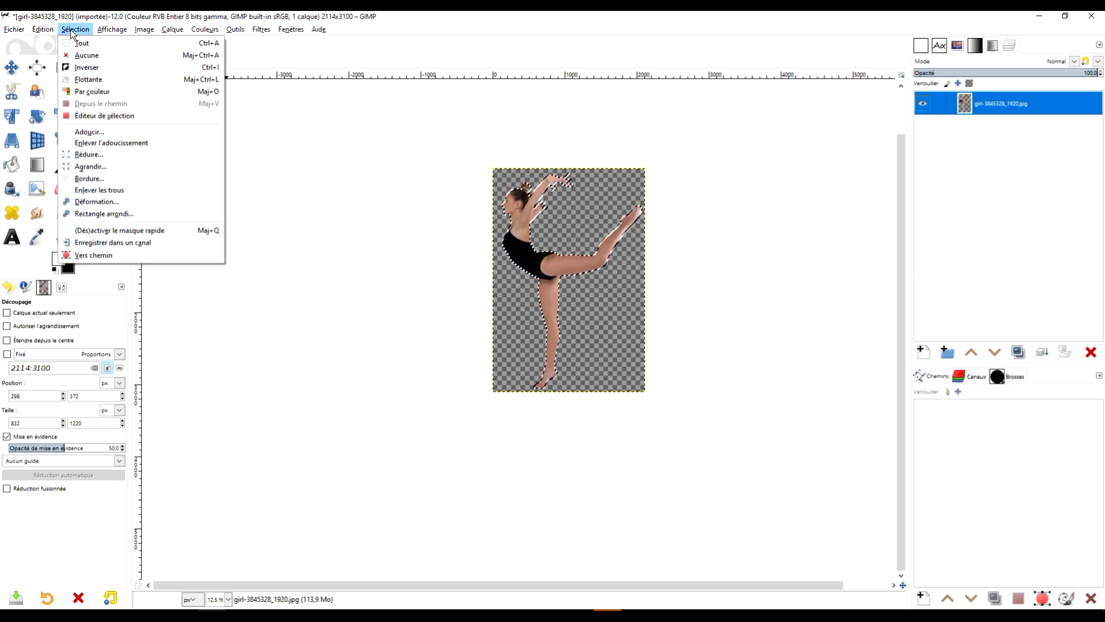
click(138, 254)
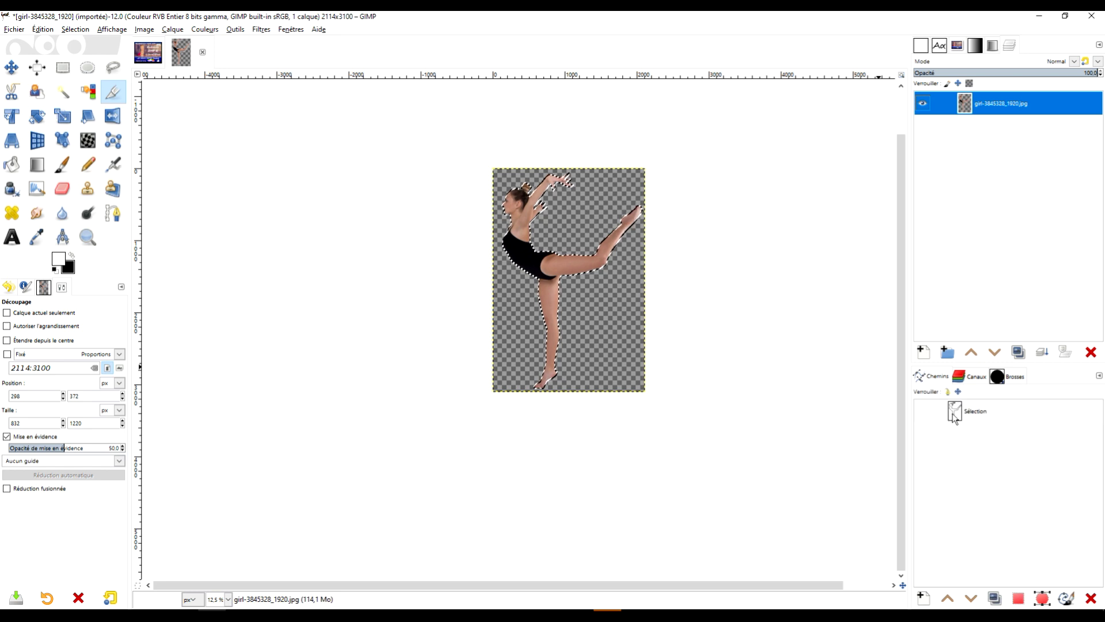
- Export the dancer's path as "danseuse cygne.svg" in the danses folder
right_click(959, 415)
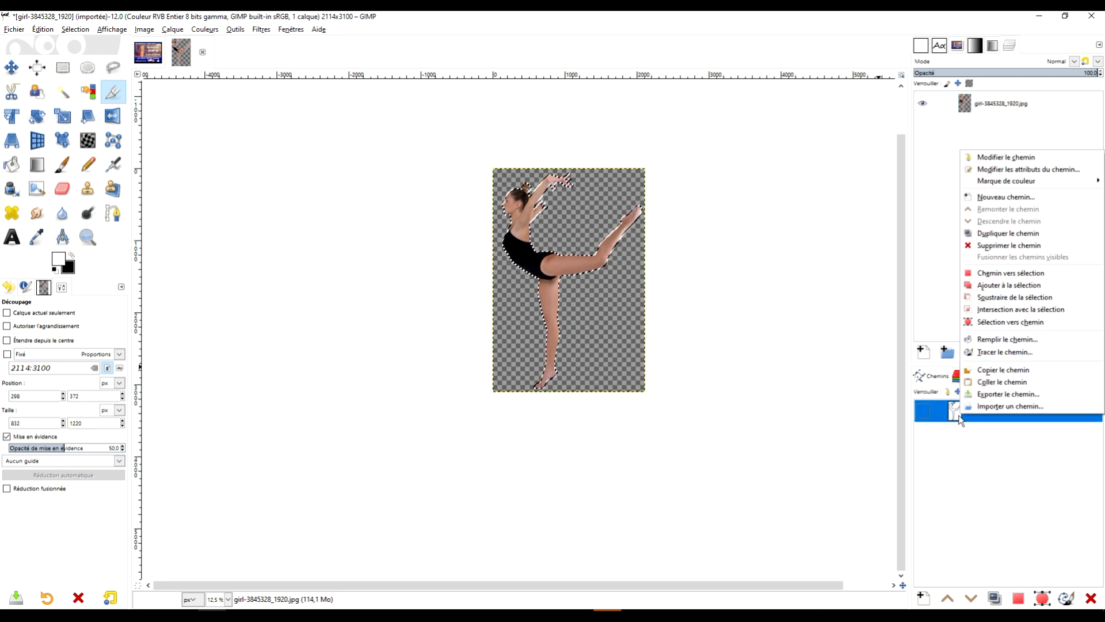
click(1009, 395)
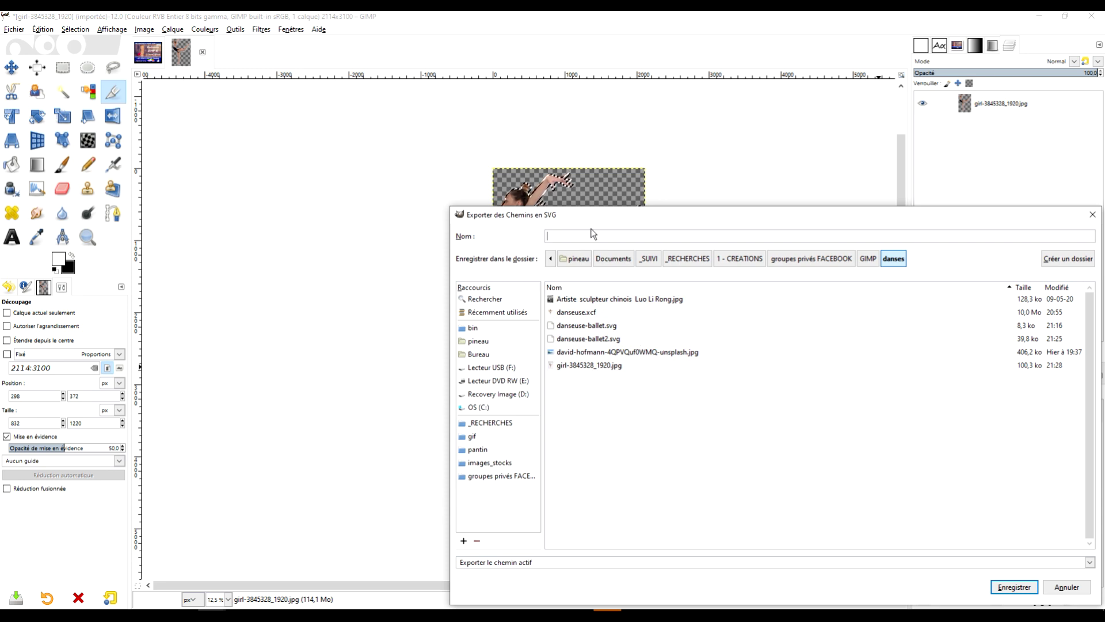
text(dase)
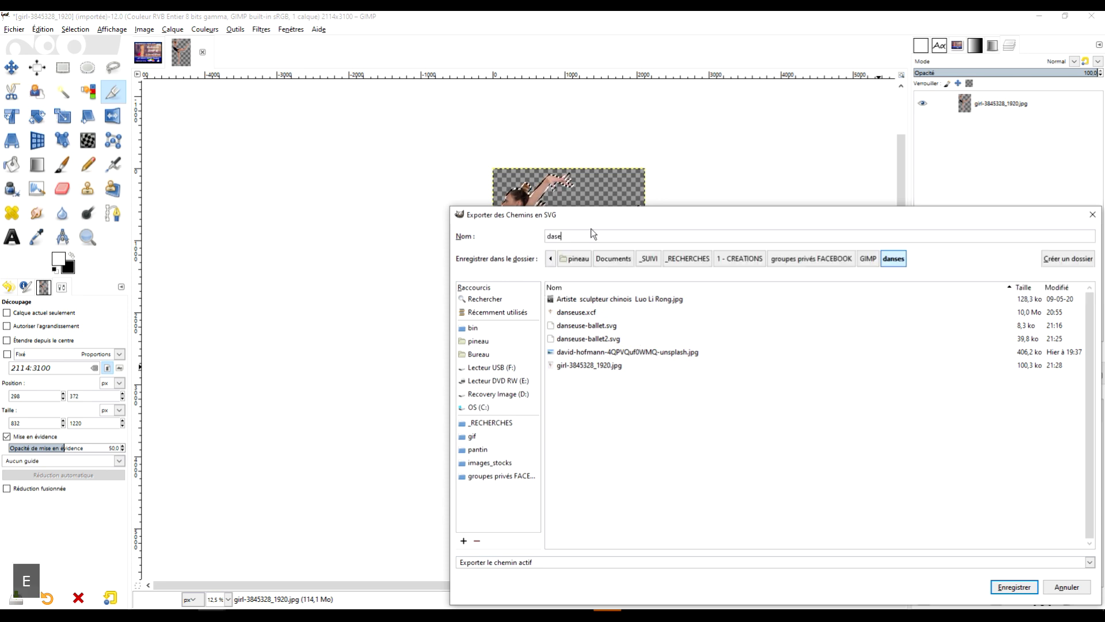
text(use)
key(BackSpace)
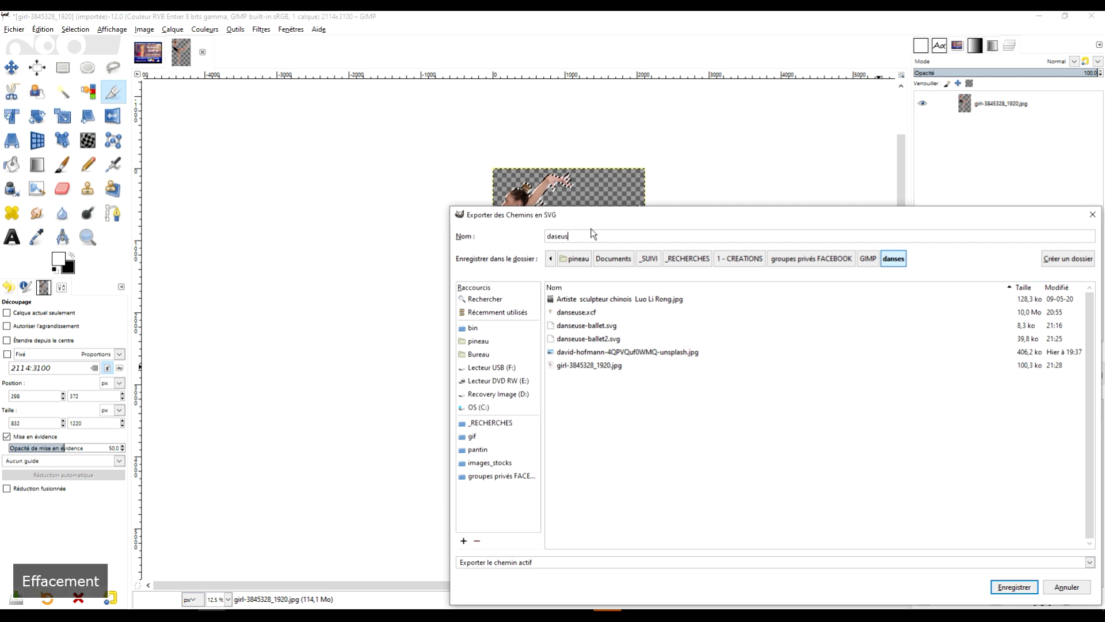
key(BackSpace)
text(nseuse)
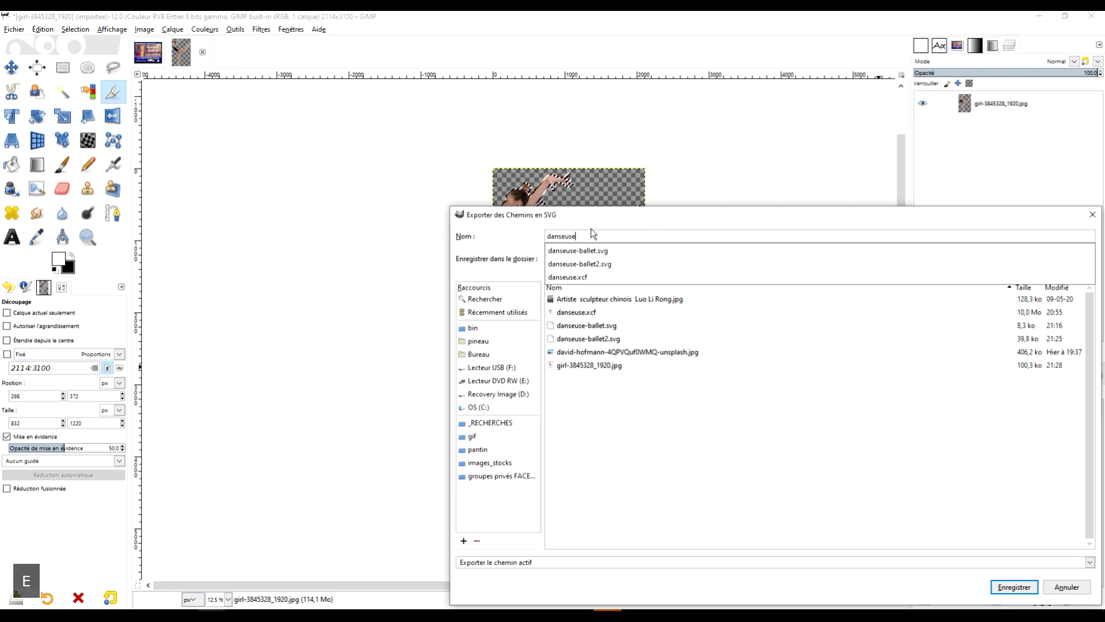
text( cygne)
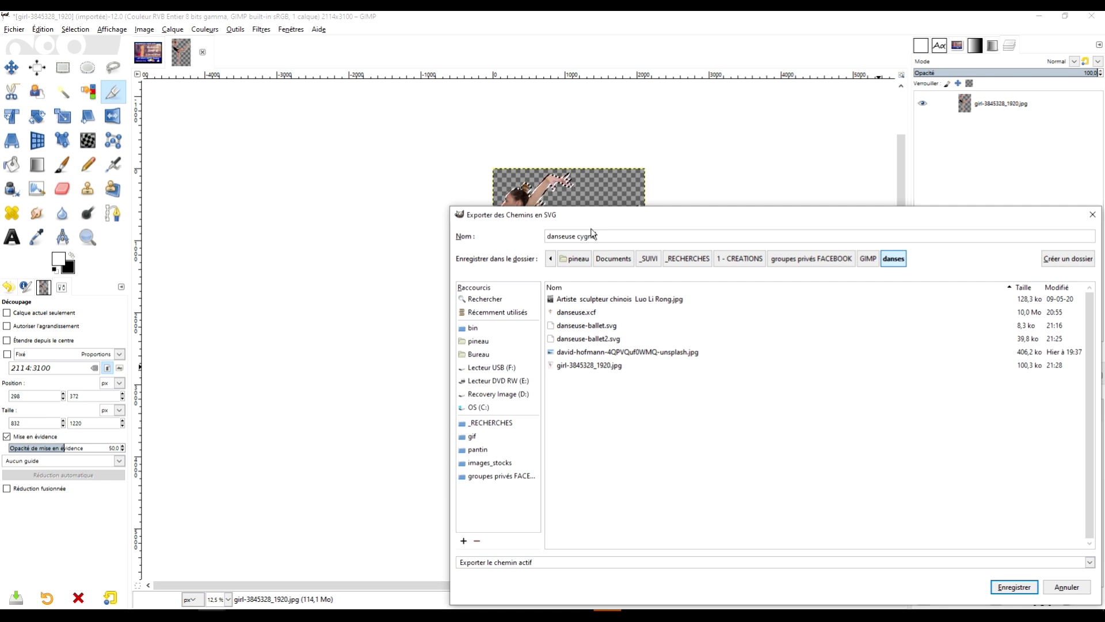
text(.svg)
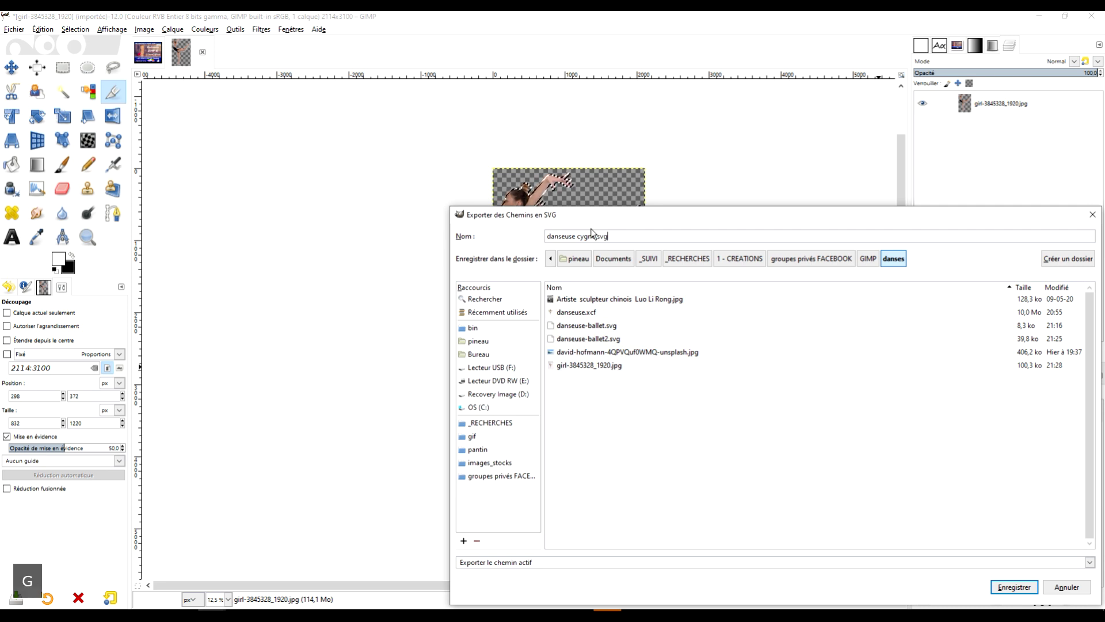
key(Return)
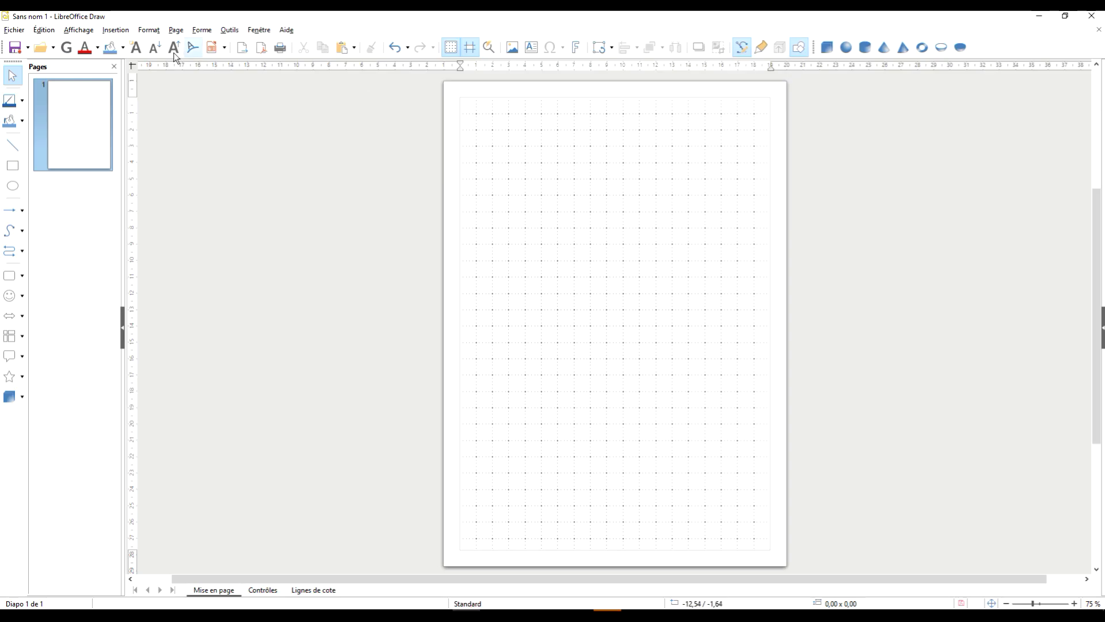
click(15, 30)
click(25, 60)
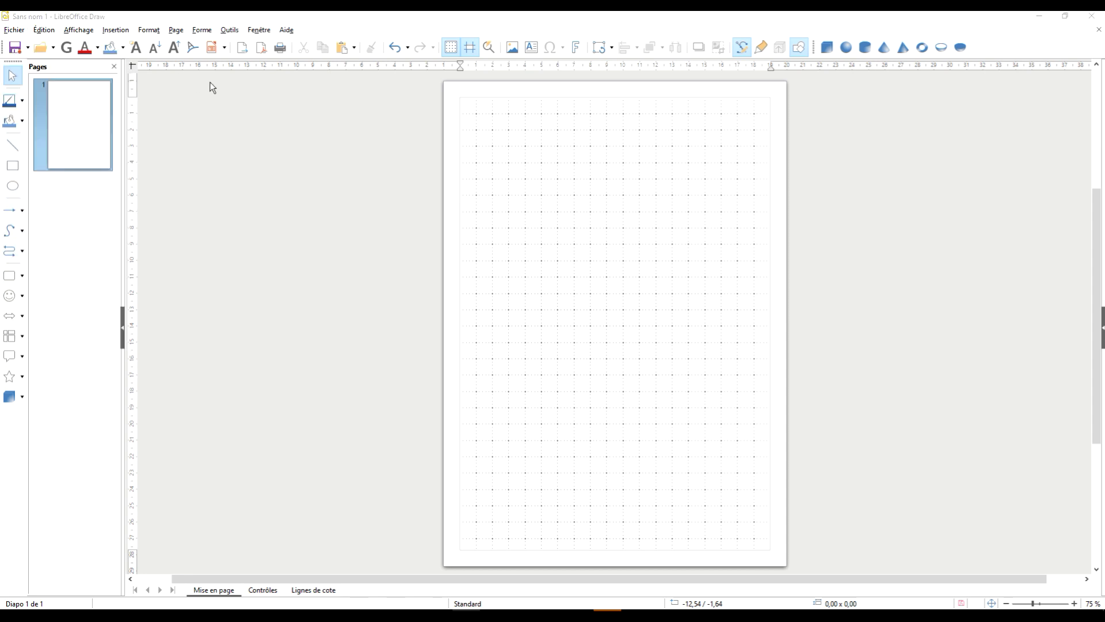
click(961, 32)
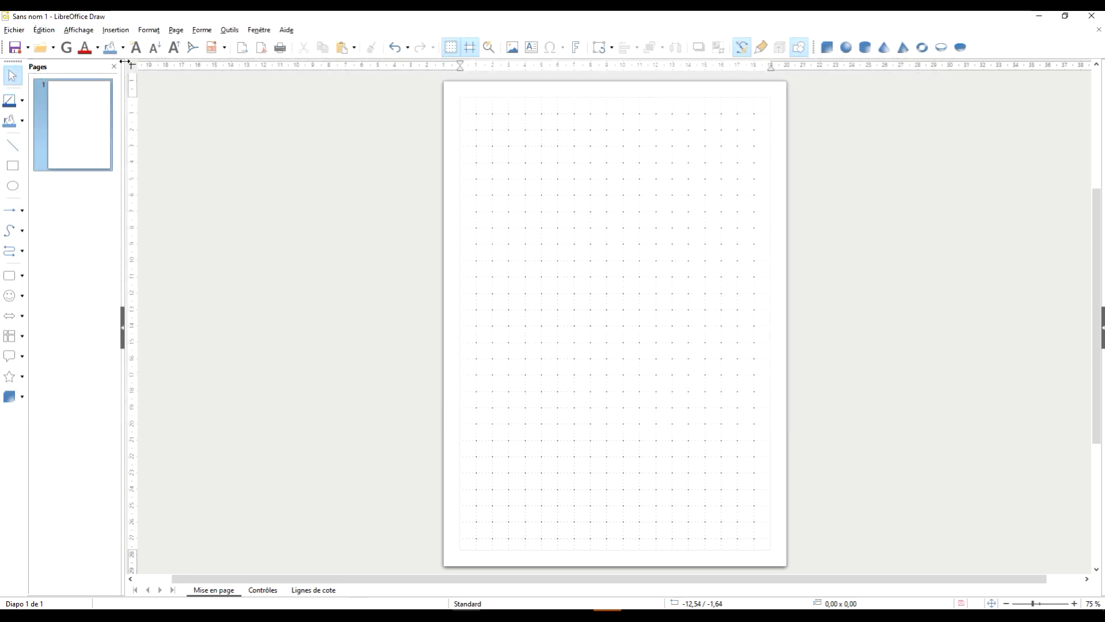
- Insert the SVG image "danseuse cygne" from the danses folder inside GIMP, filtering the files to SVG - Scalable Vector Graphics
click(115, 30)
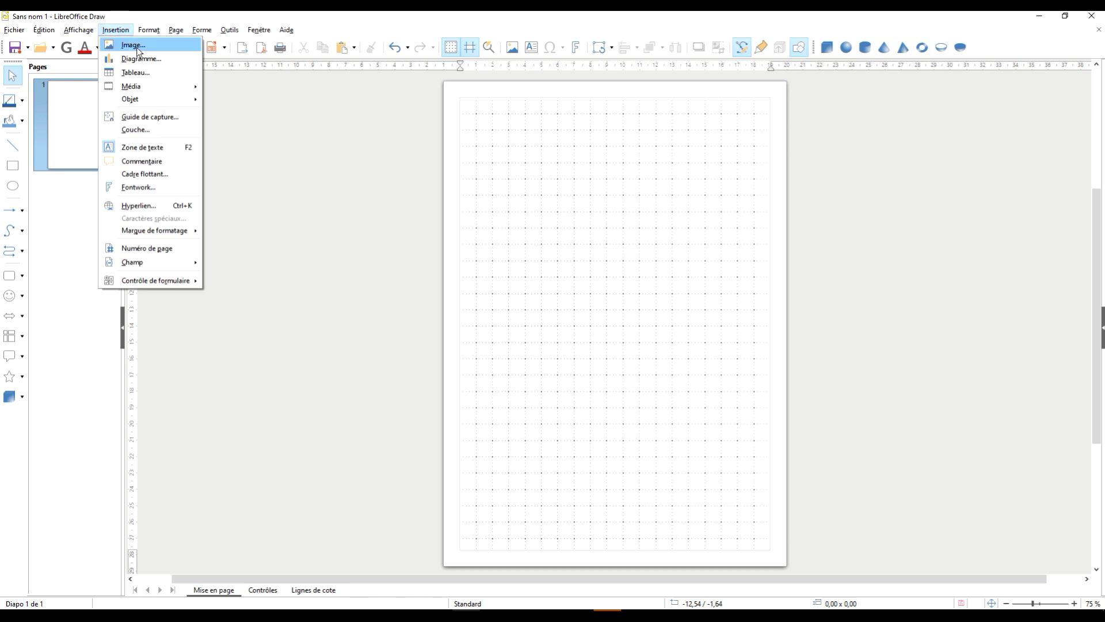
click(132, 45)
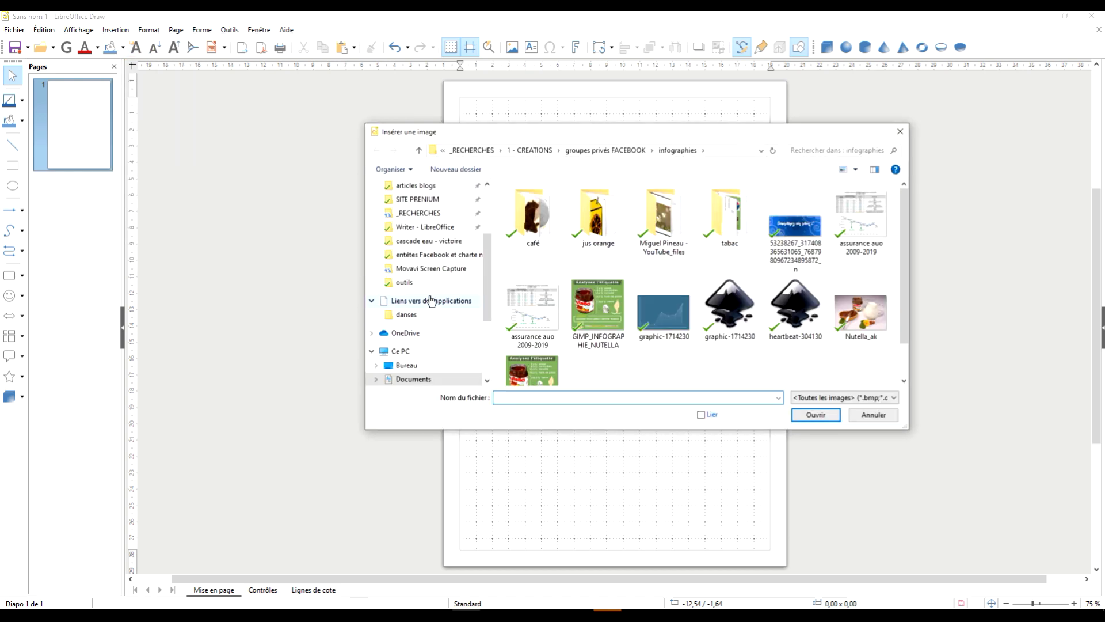
scroll(433, 300, up, 1)
click(431, 268)
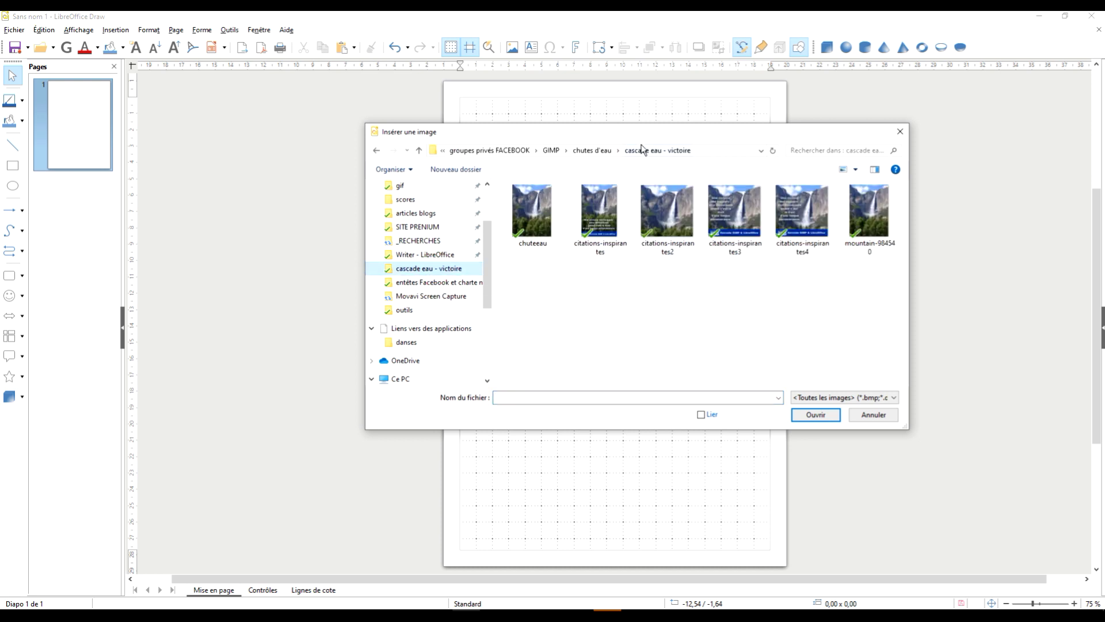
click(551, 151)
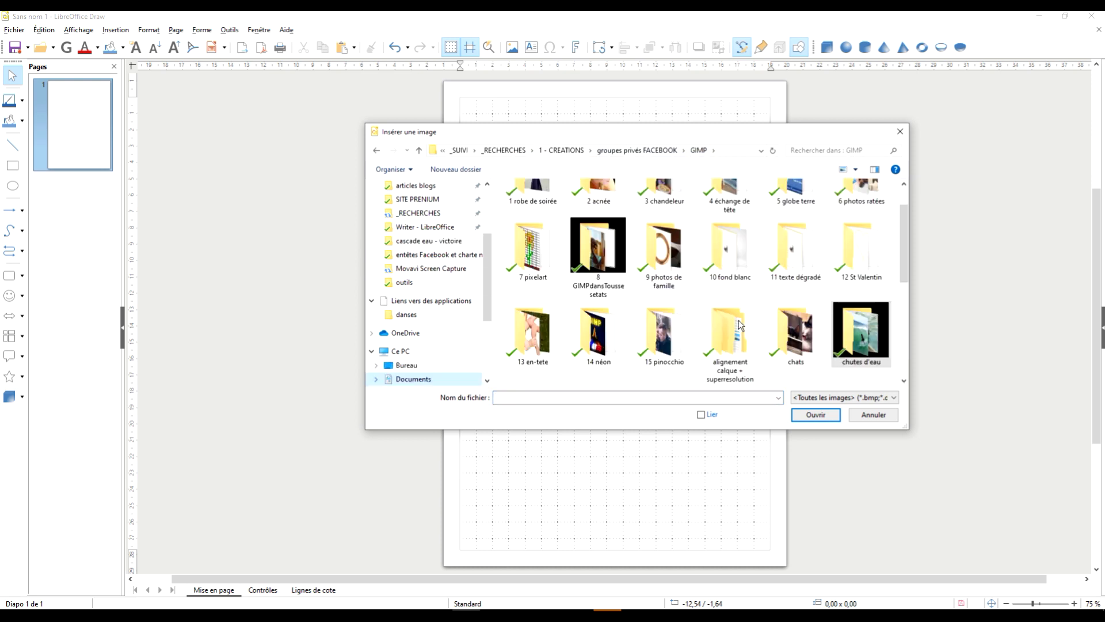
scroll(724, 320, up, 1)
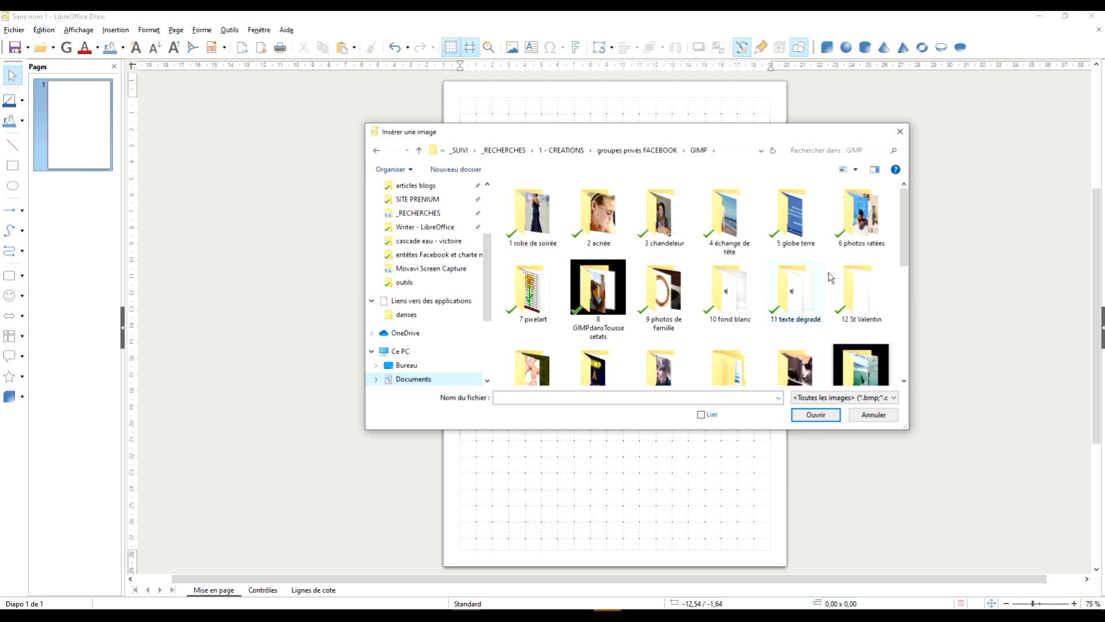
scroll(871, 293, down, 1)
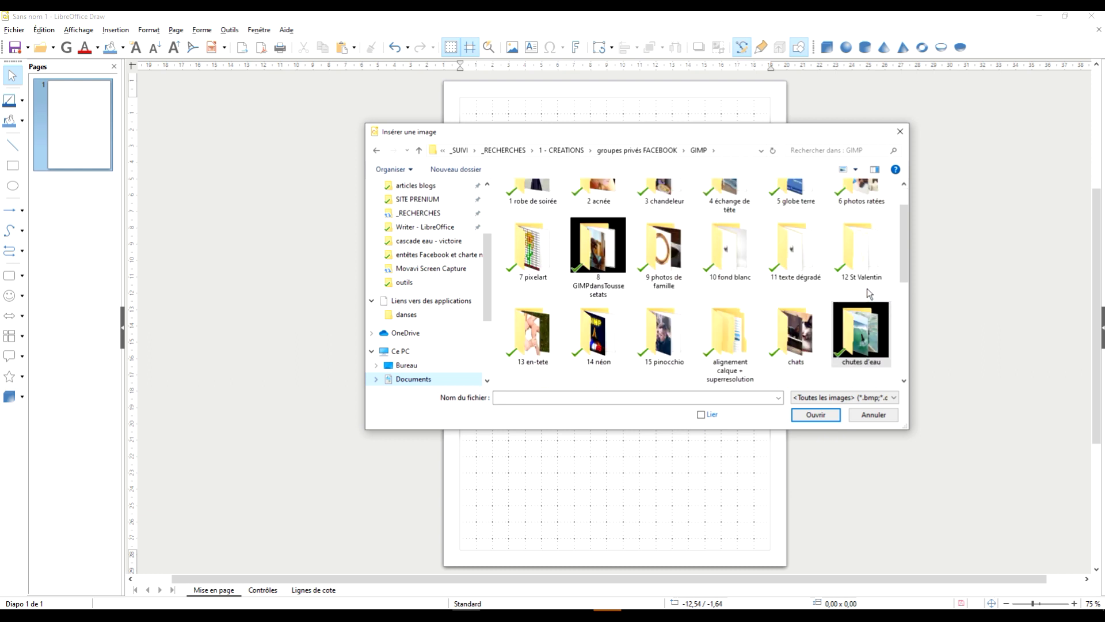
scroll(870, 293, down, 3)
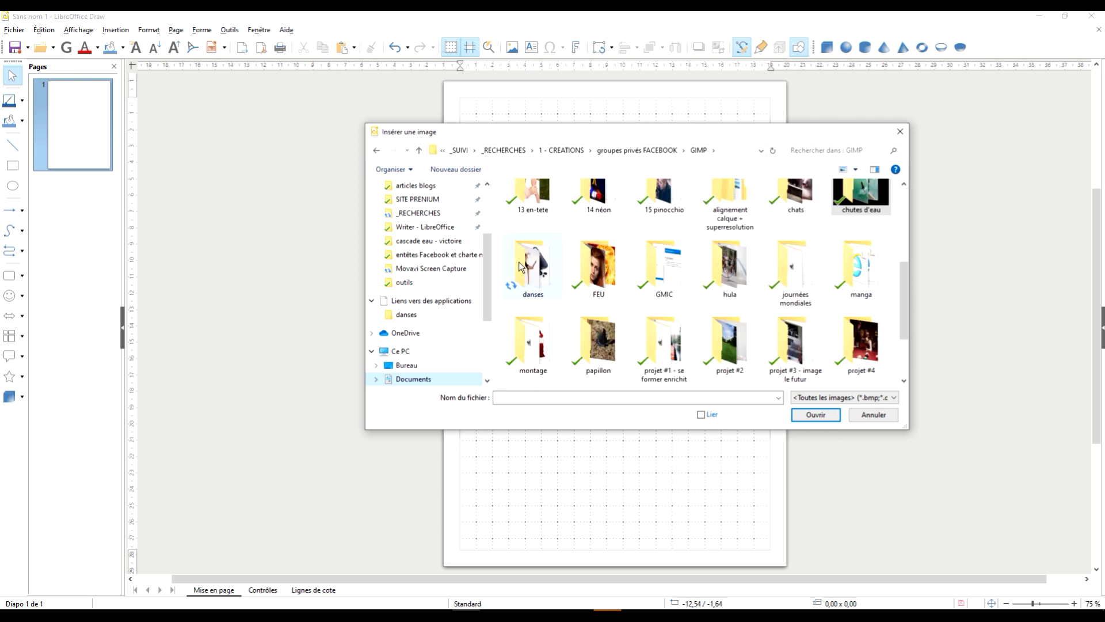
double_click(539, 262)
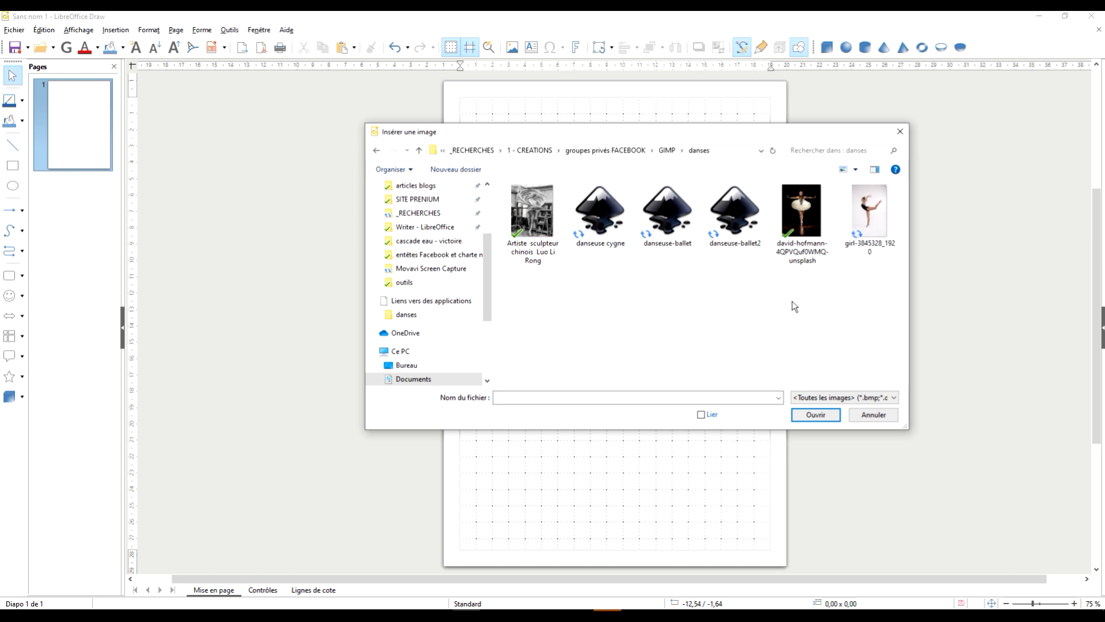
click(834, 397)
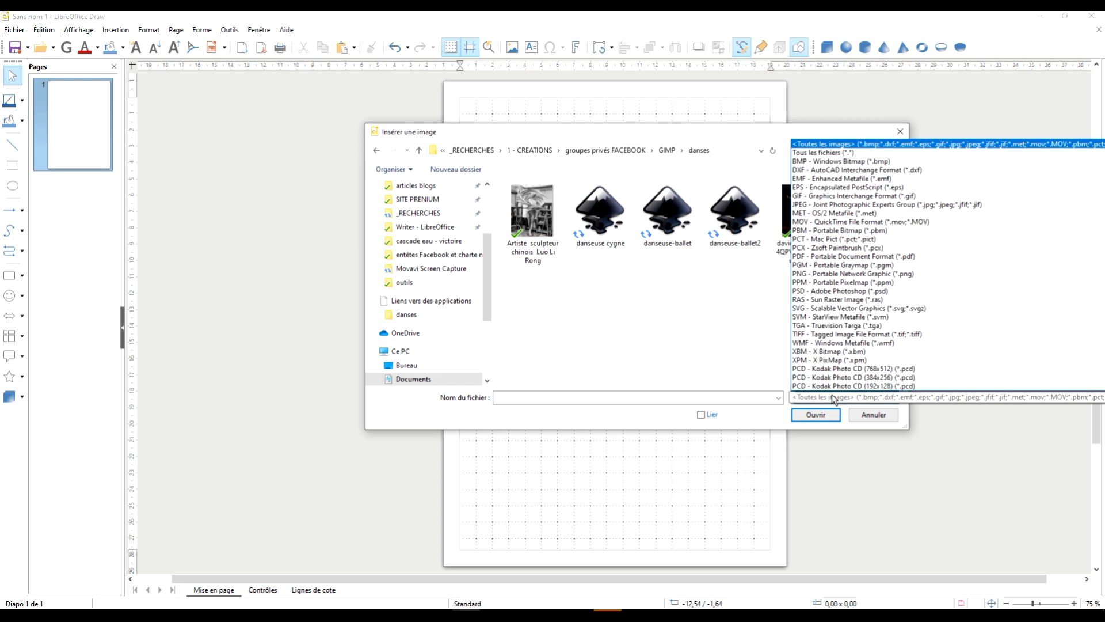
click(850, 310)
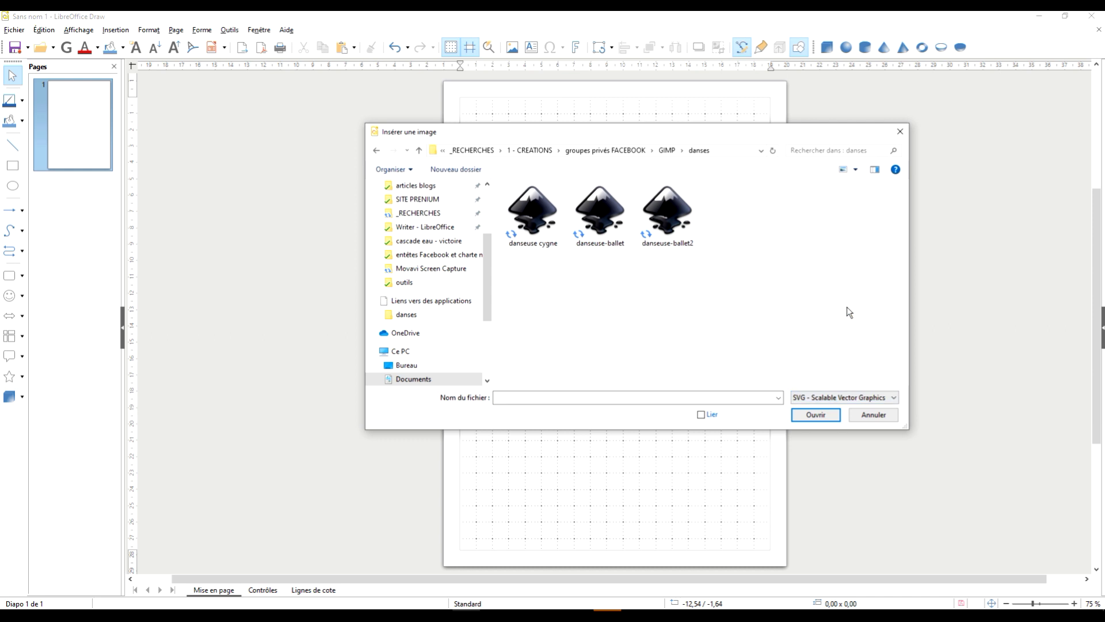
double_click(538, 218)
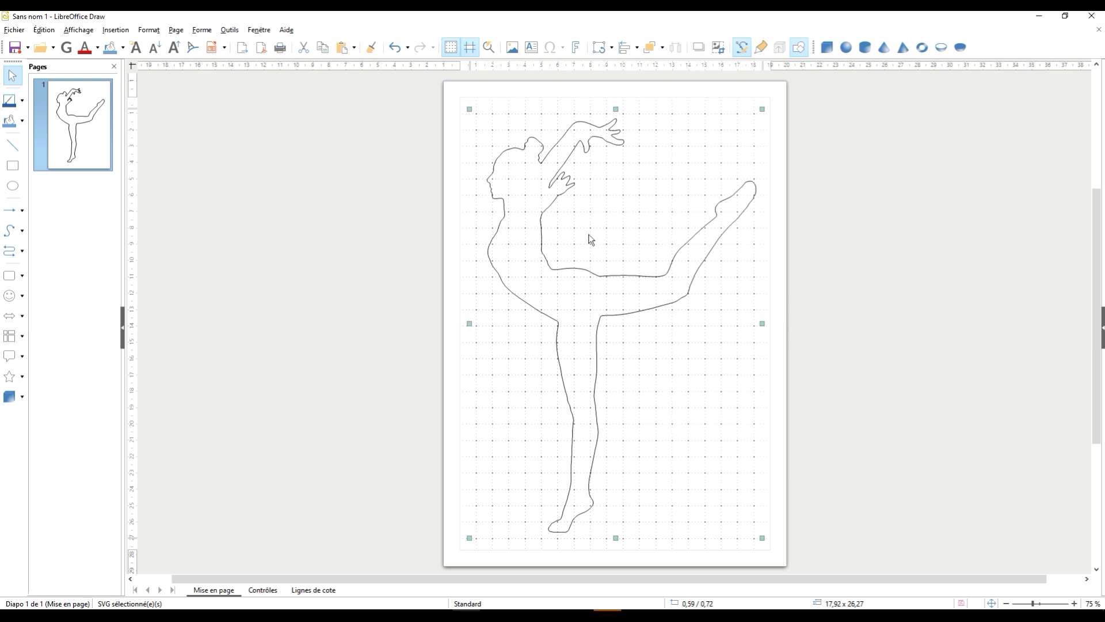
- Convert the inserted dancer SVG image to a curve
right_click(563, 178)
mouse_move(645, 383)
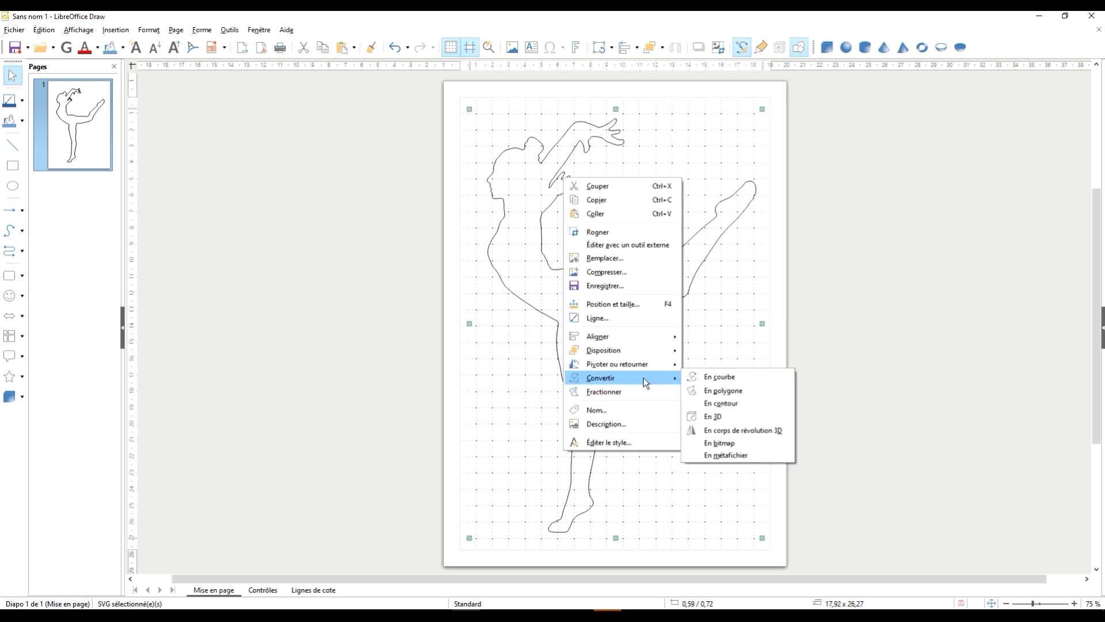
click(736, 377)
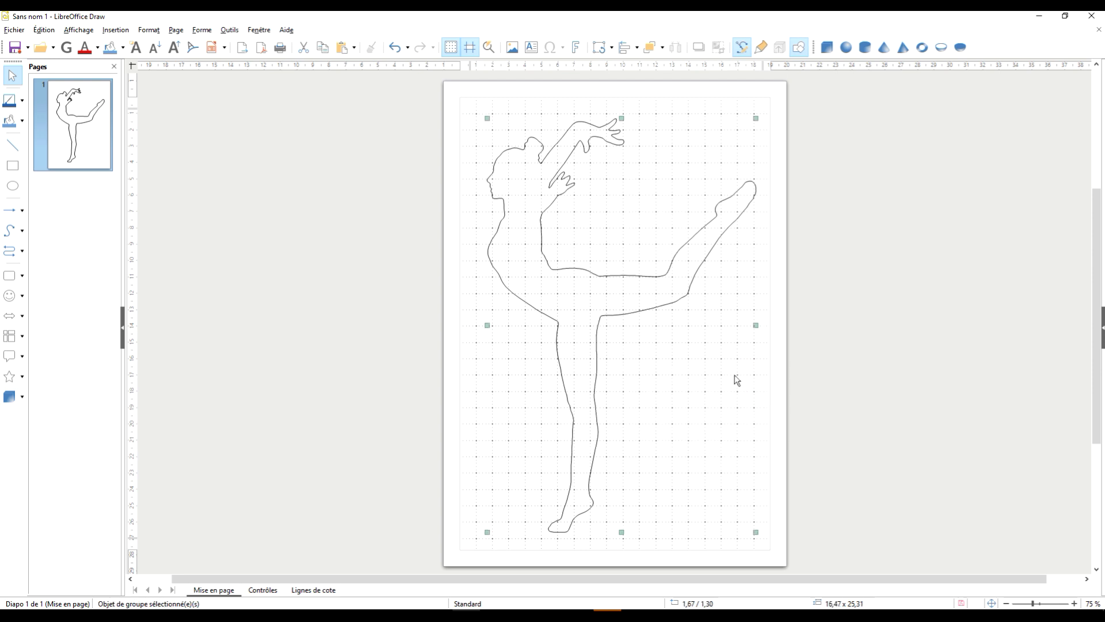
- Fill the dancer outline with solid black (hex 000000) from the standard palette and deselect it
right_click(569, 157)
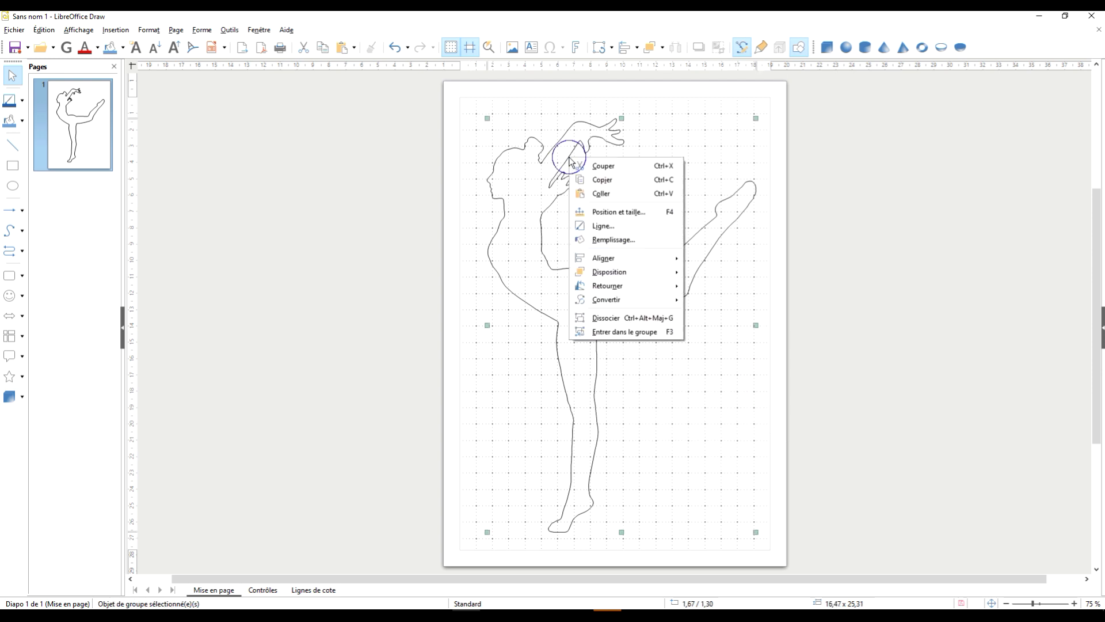
click(622, 240)
click(471, 194)
click(373, 250)
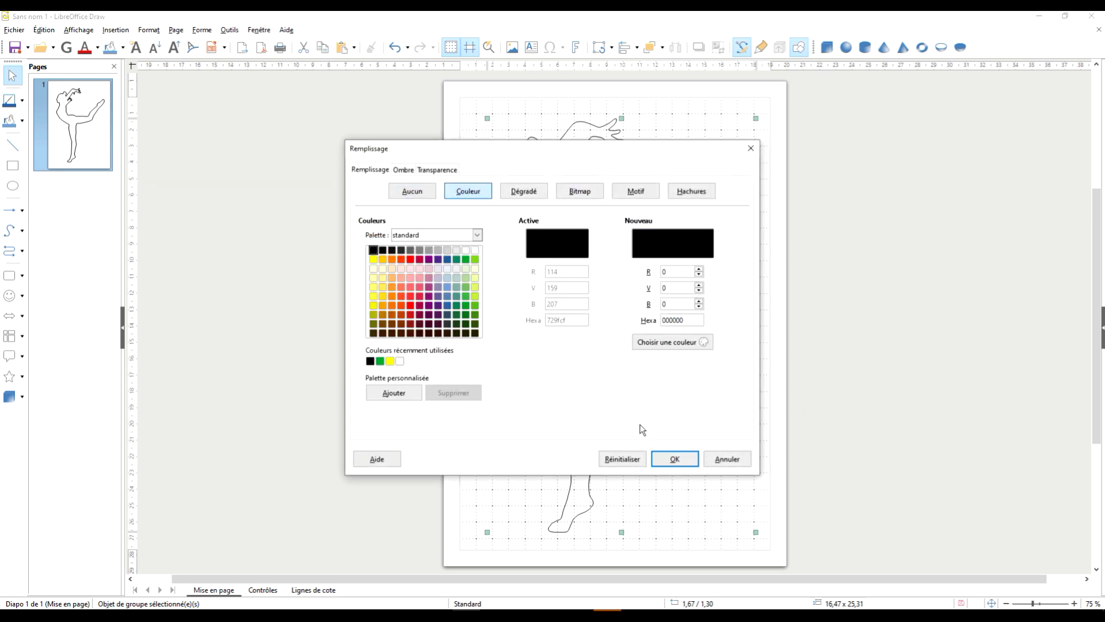
click(668, 461)
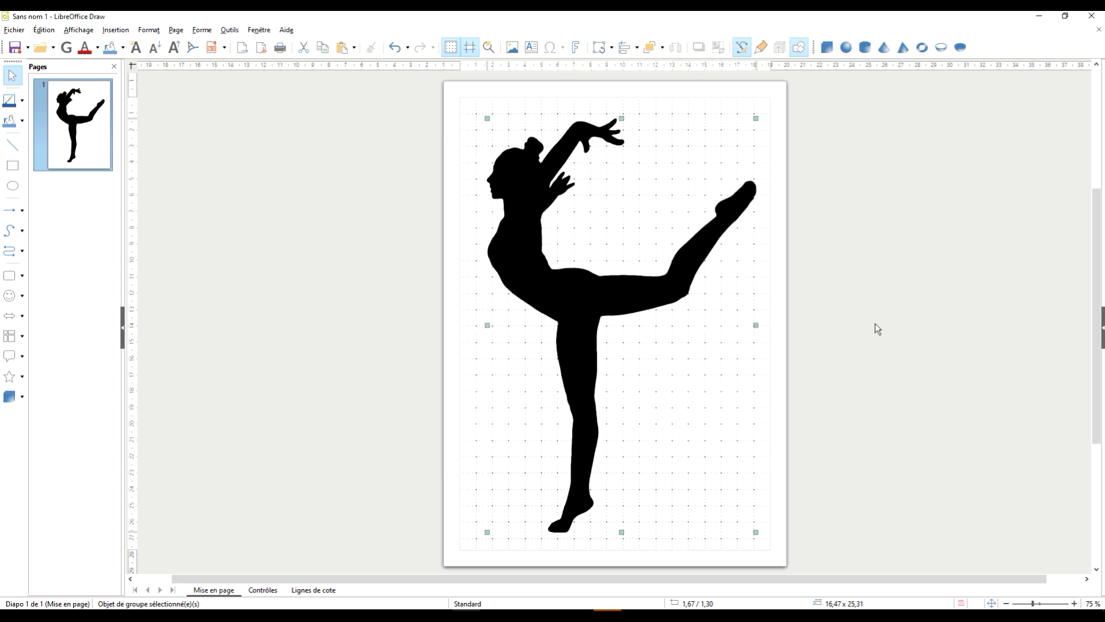
click(893, 247)
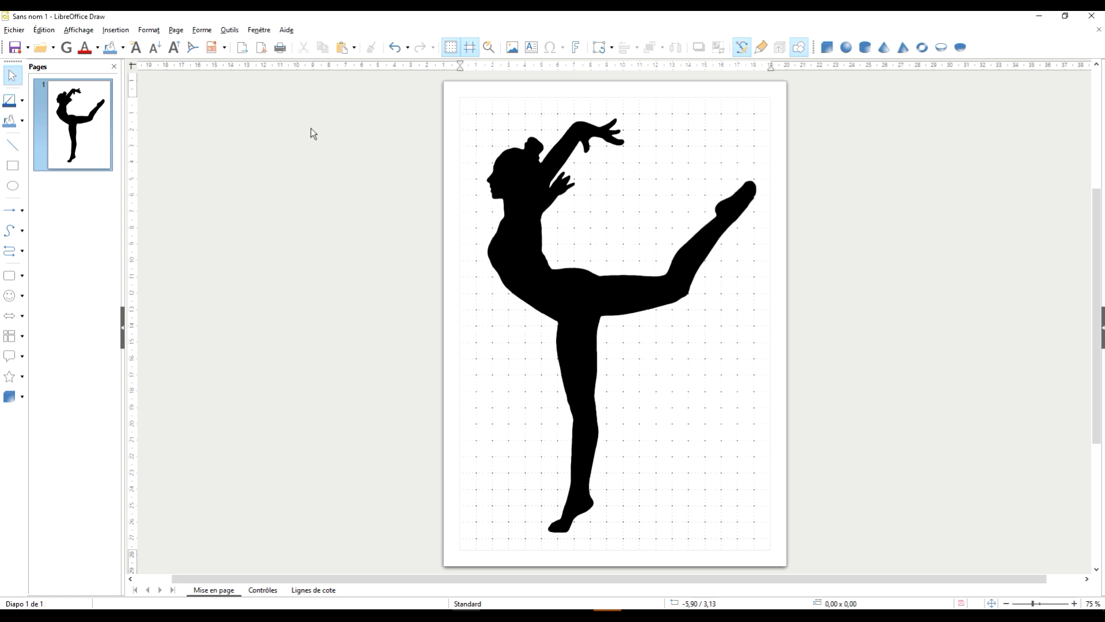
- Start exporting the drawing in SVG - Scalable Vector Graphics format, with the danses folder inside GIMP as the destination
click(6, 29)
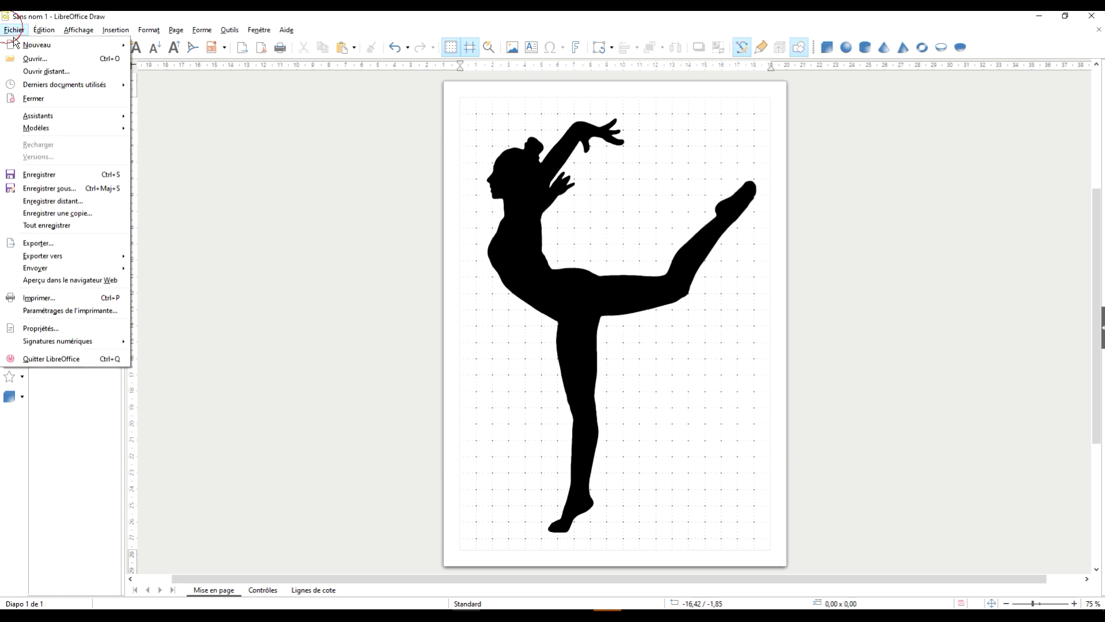
click(83, 242)
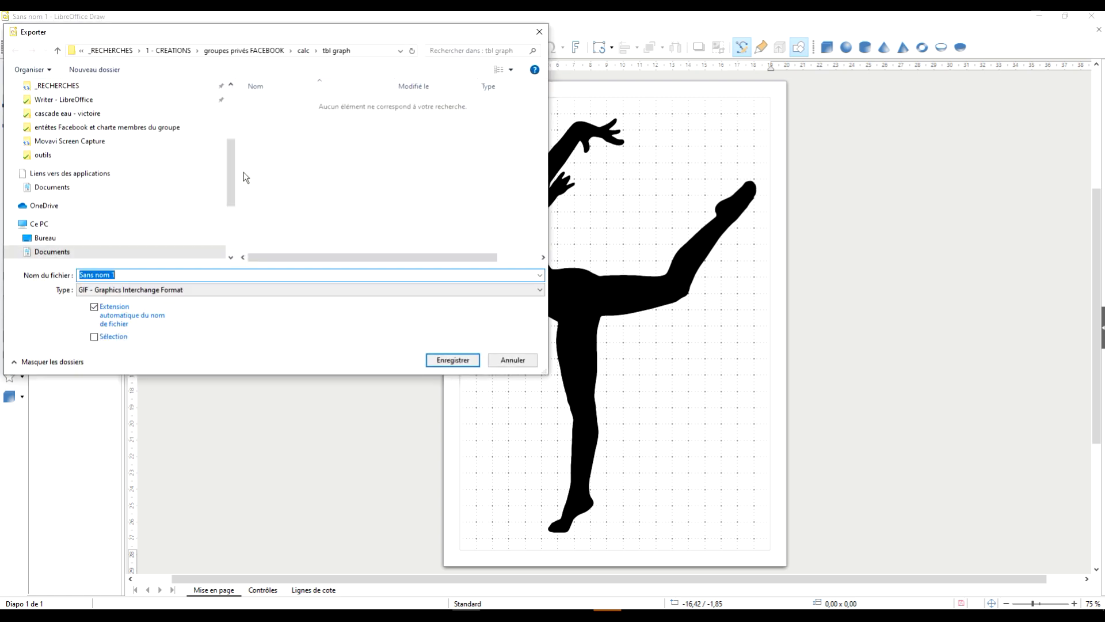
click(190, 291)
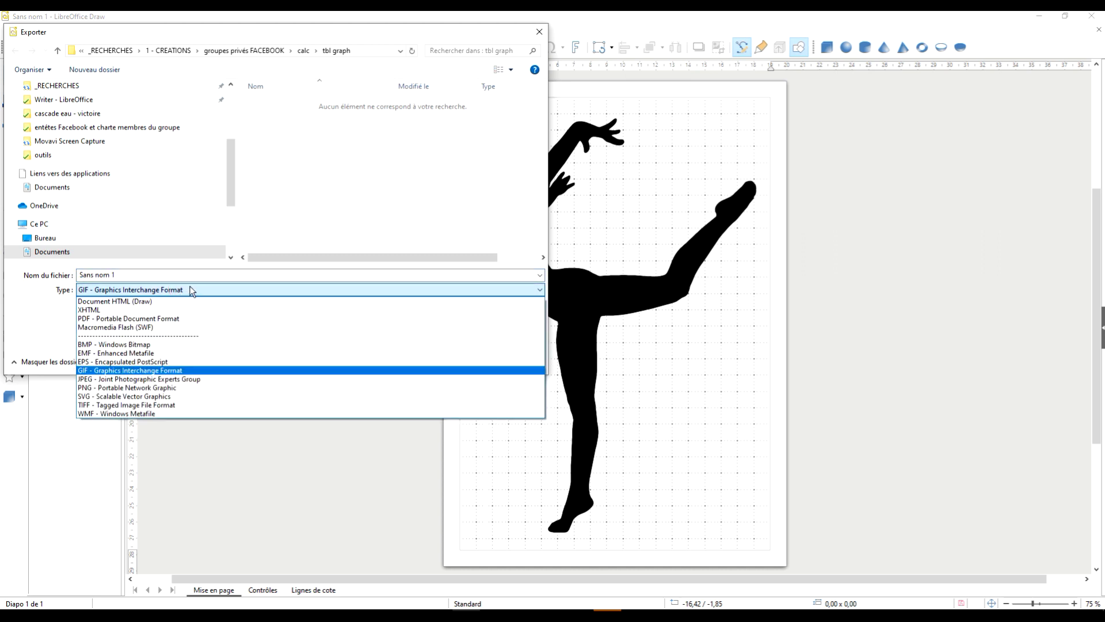
click(196, 396)
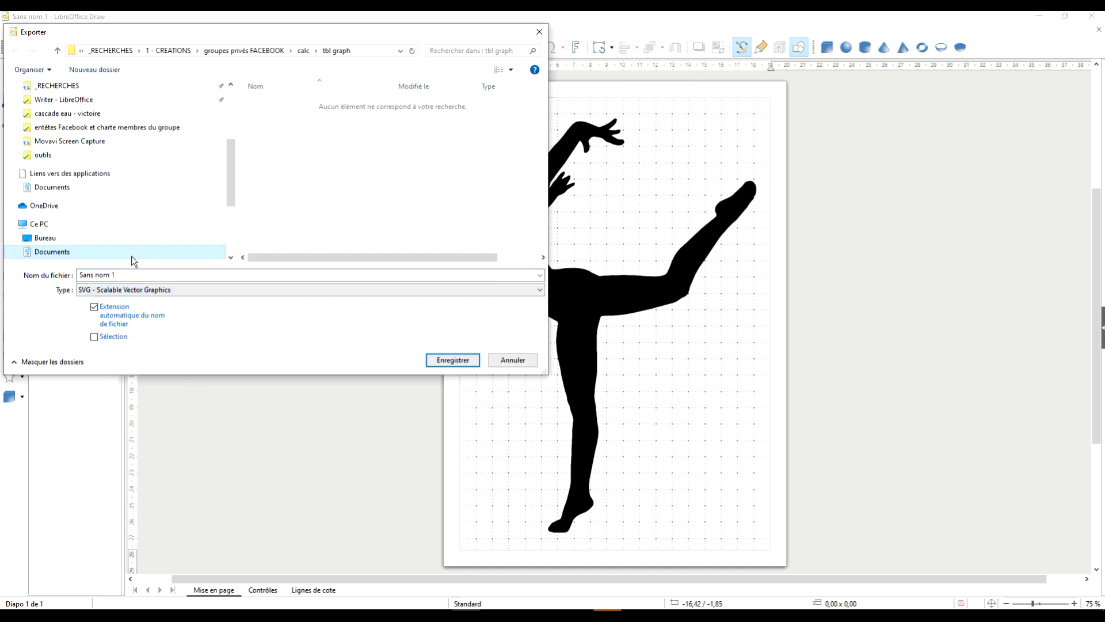
click(127, 275)
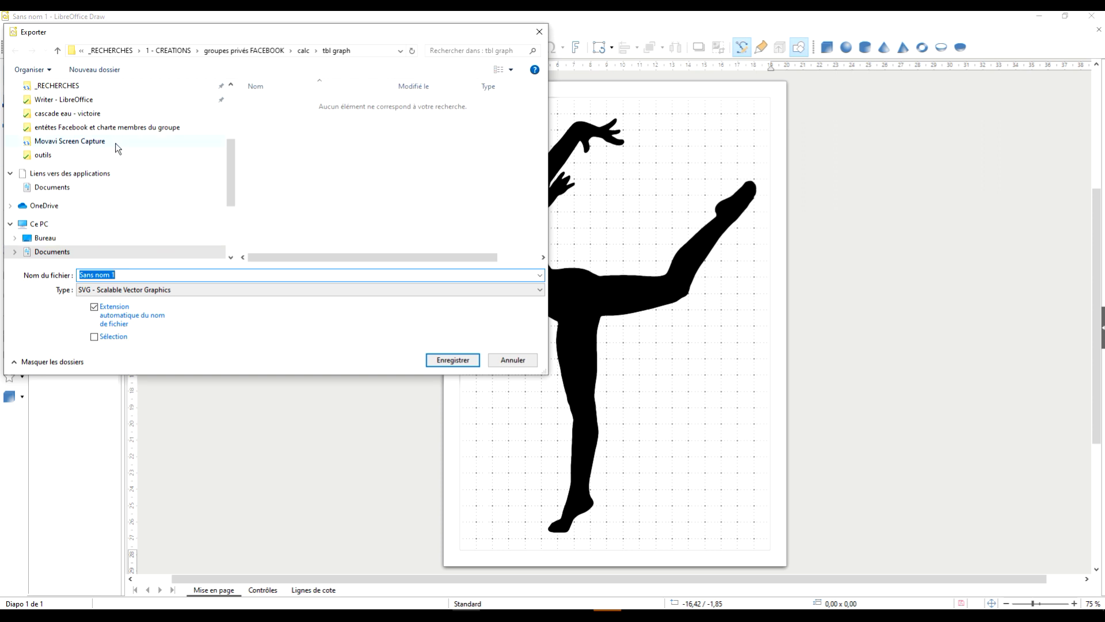
scroll(114, 144, up, 2)
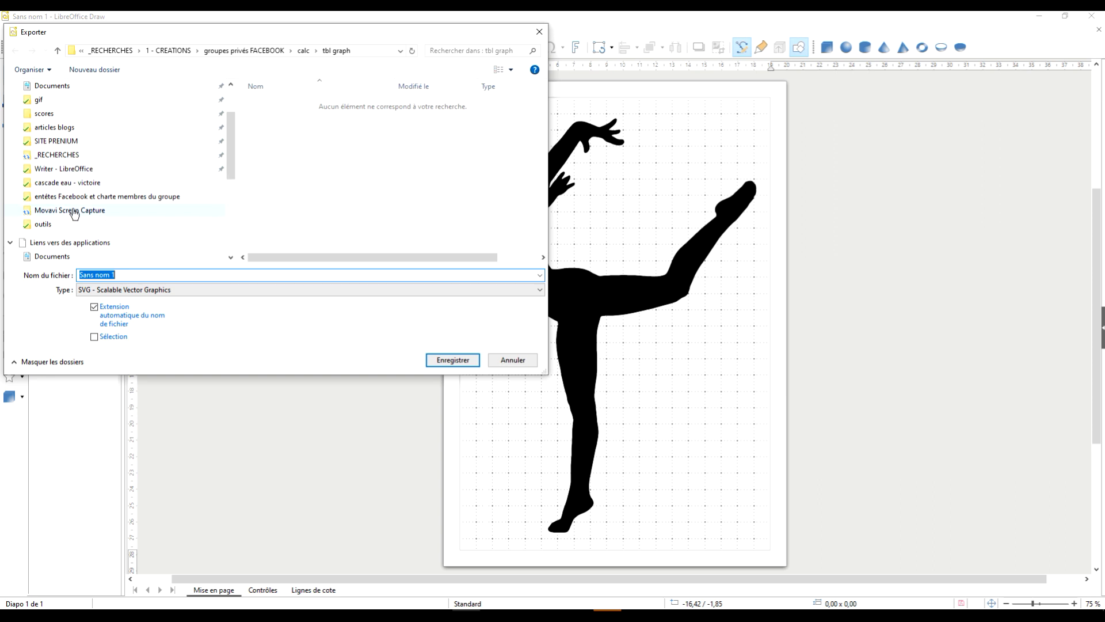
click(69, 171)
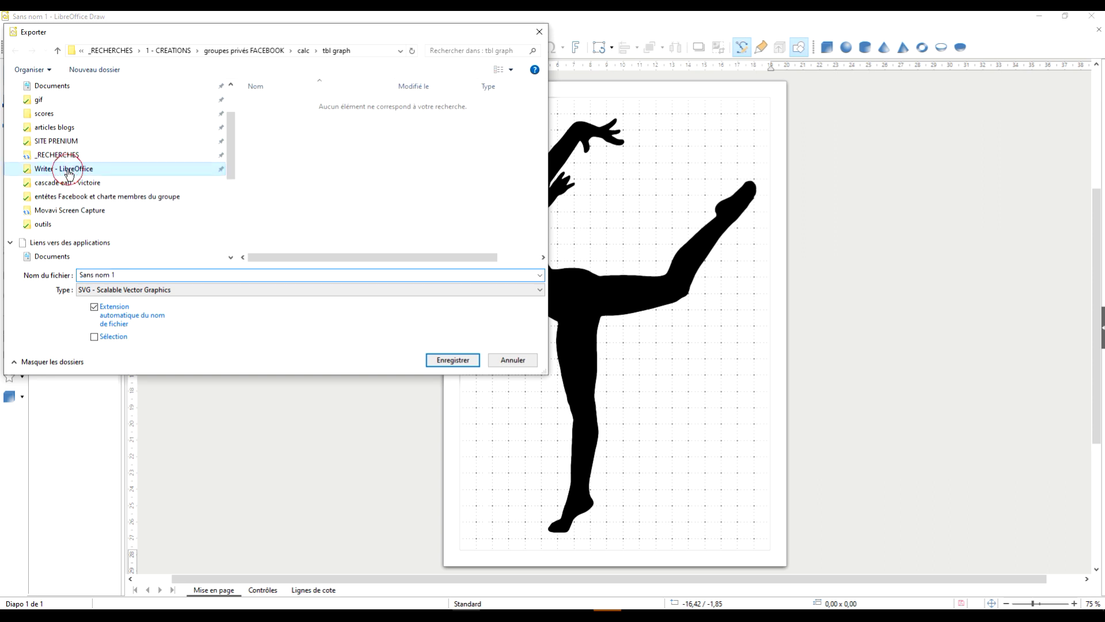
click(221, 52)
scroll(412, 158, down, 1)
double_click(349, 153)
scroll(379, 165, down, 3)
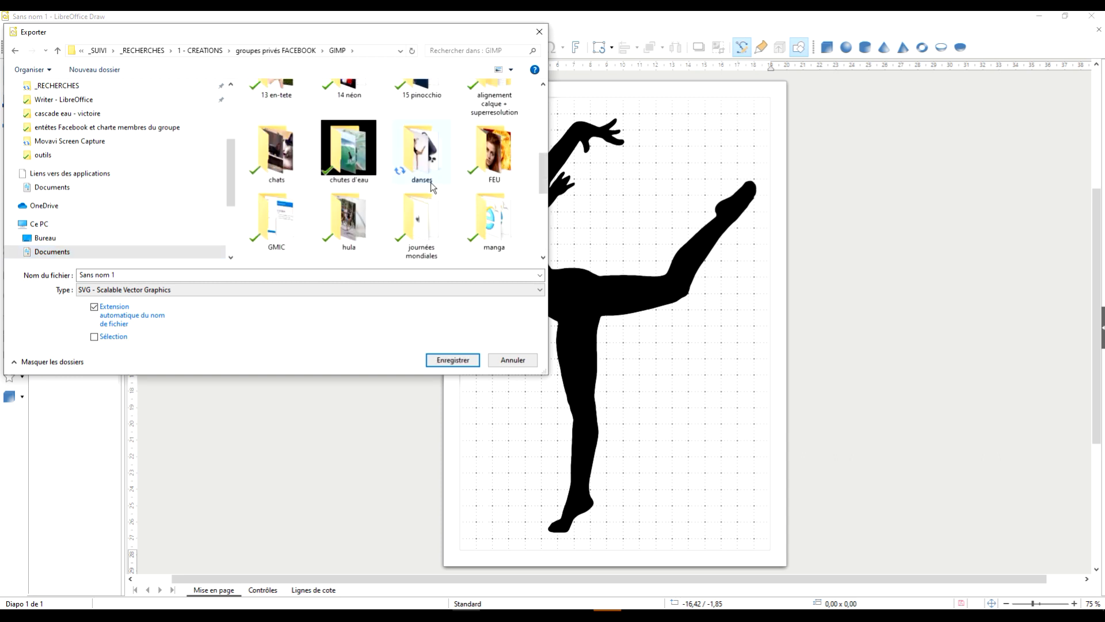
double_click(433, 161)
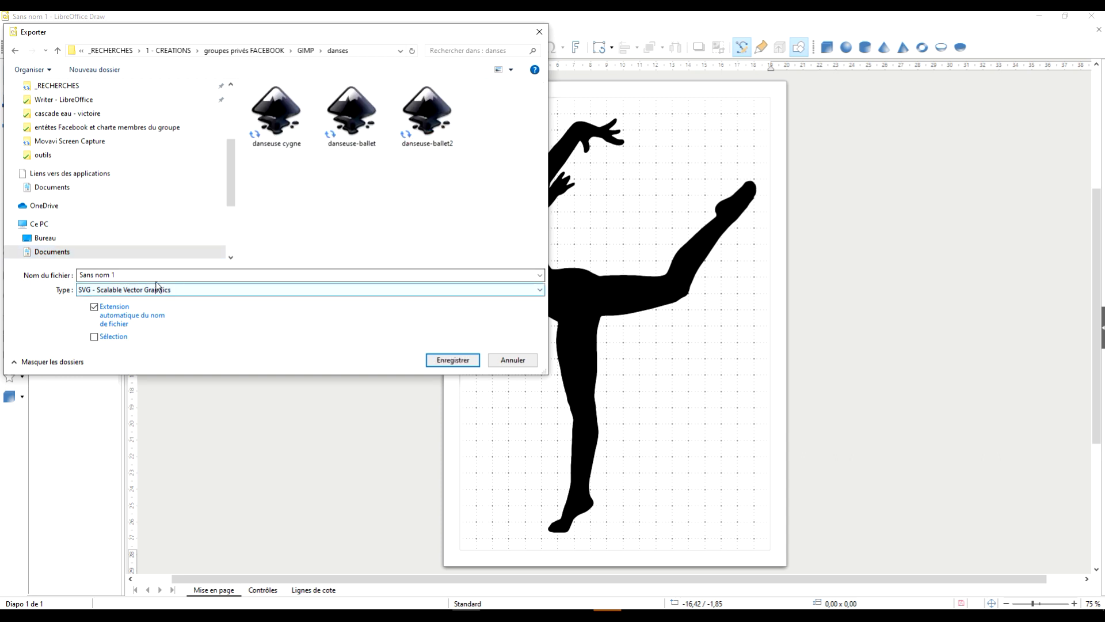
- Name the SVG export "danseuse cygne-plein", based on the existing "danseuse cygne" file name, and save it
click(277, 115)
click(162, 274)
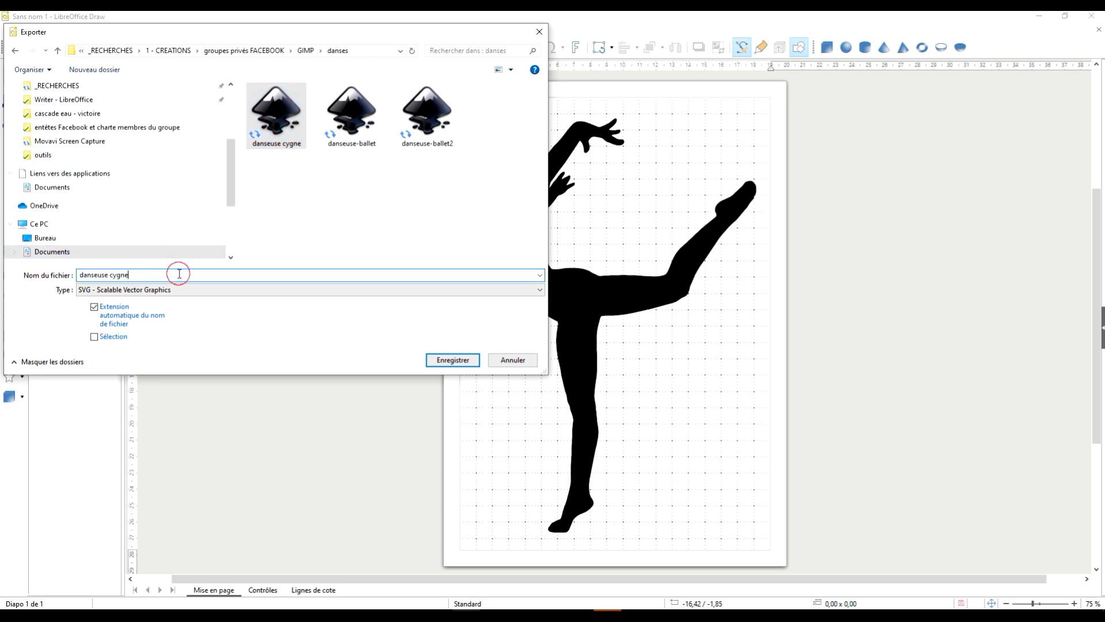
text(-plei)
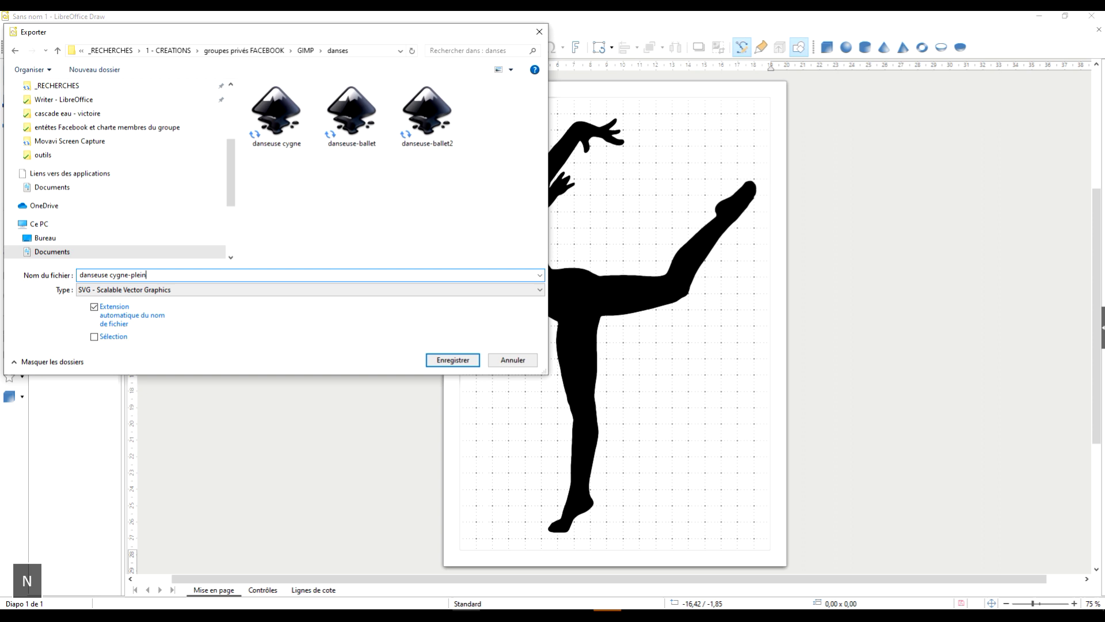
text(n)
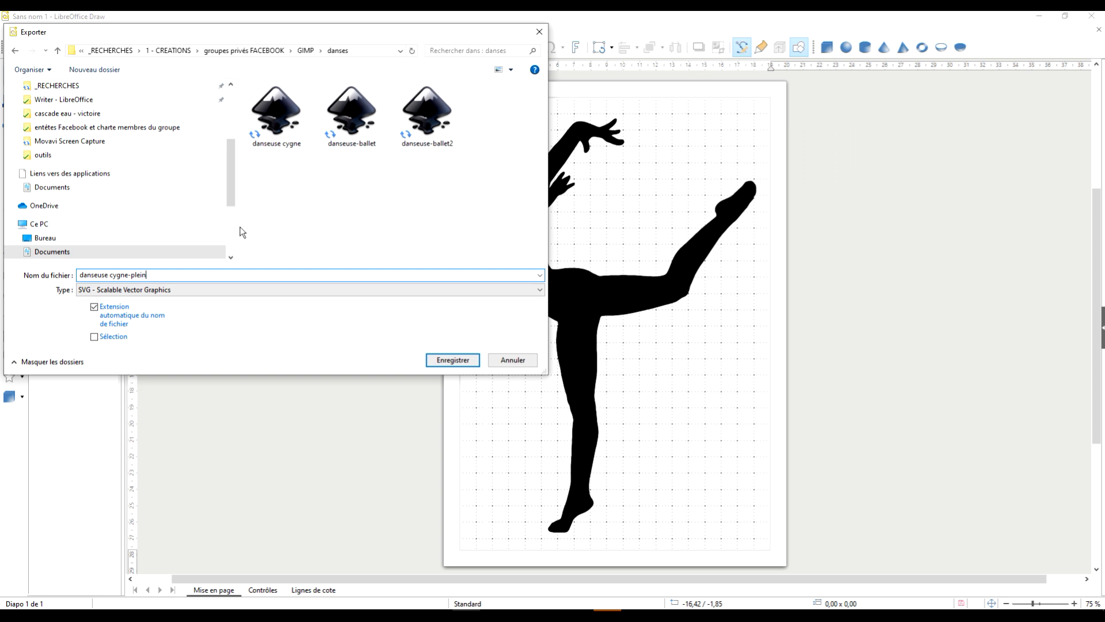
key(Return)
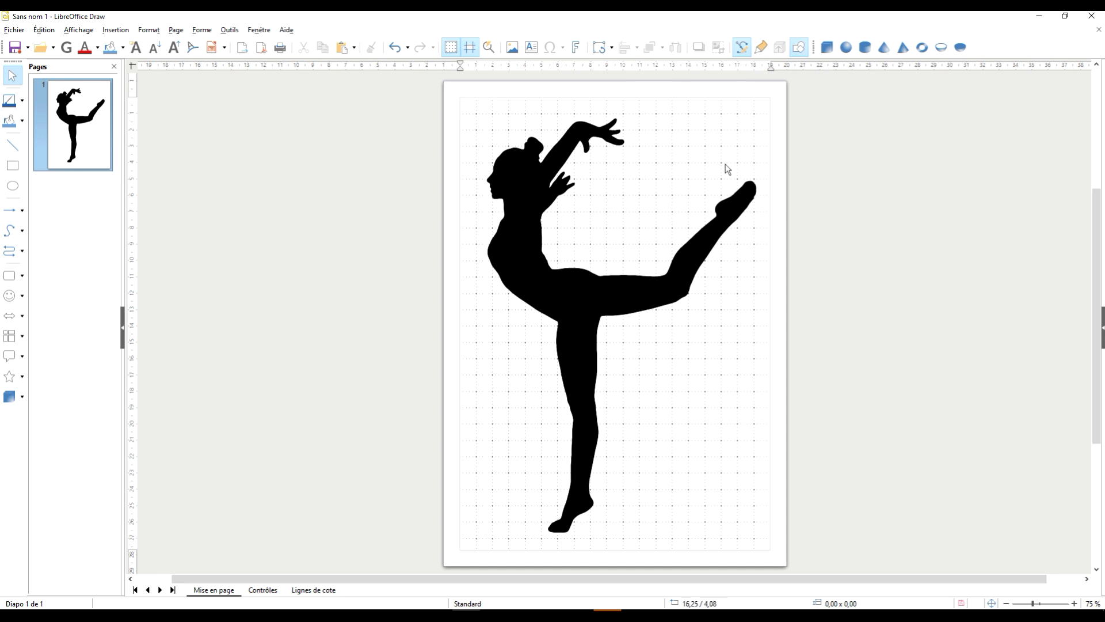
- Start exporting the drawing in PNG - Portable Network Graphic format to the danses folder
click(15, 30)
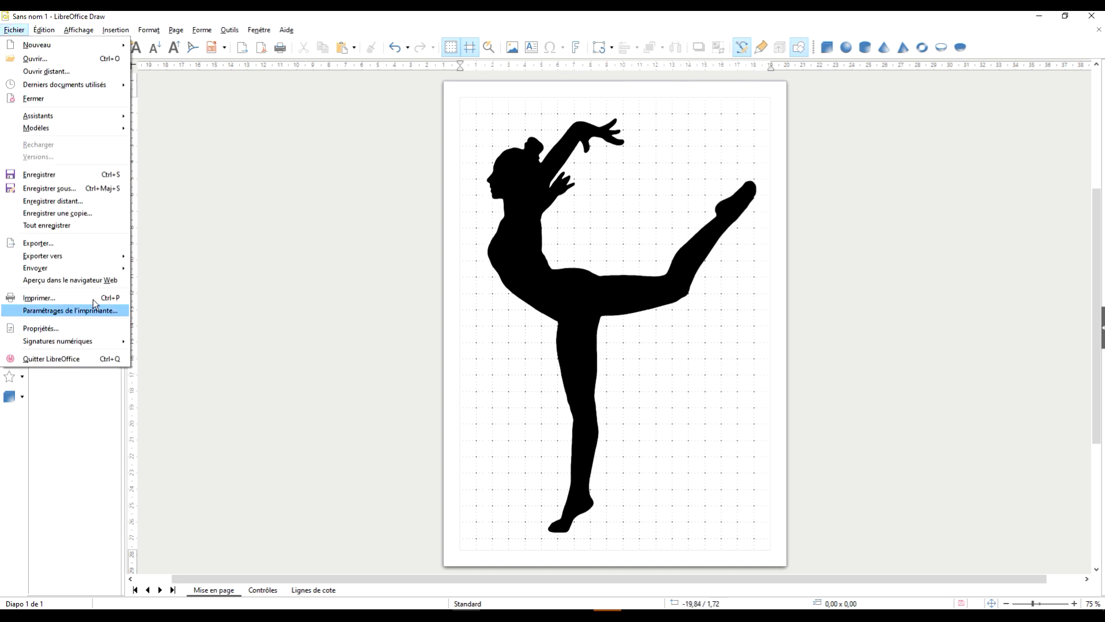
click(84, 245)
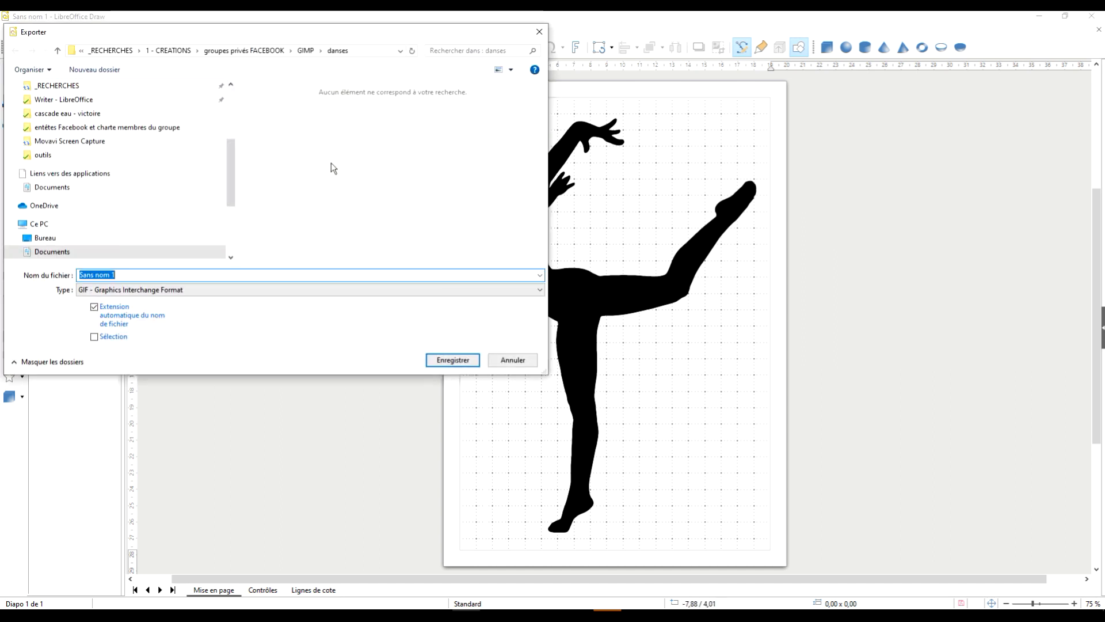
click(263, 286)
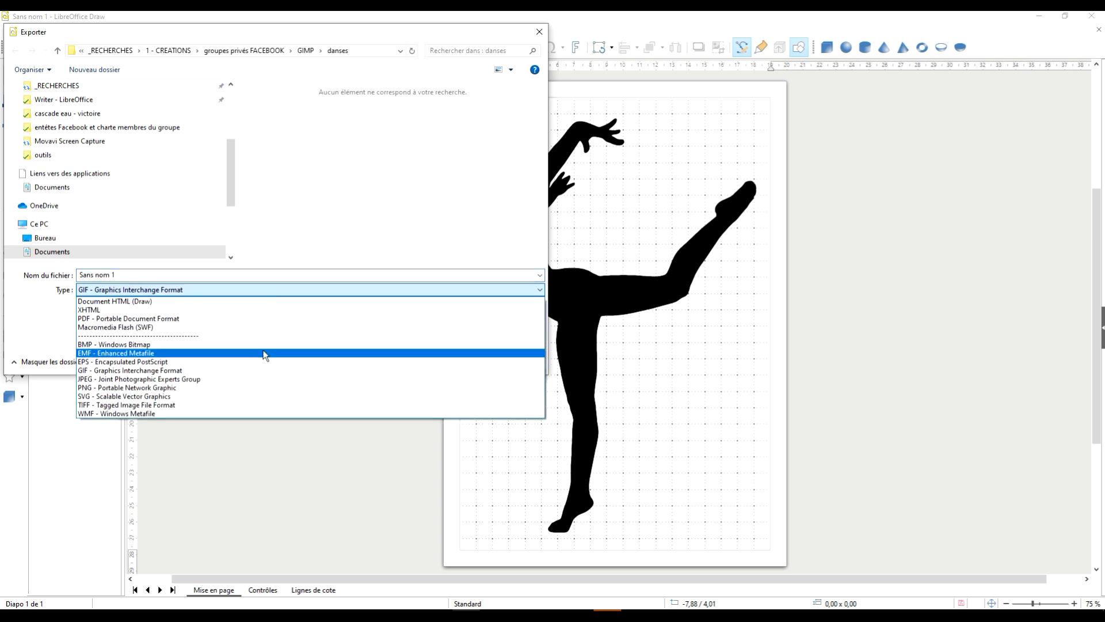
click(251, 389)
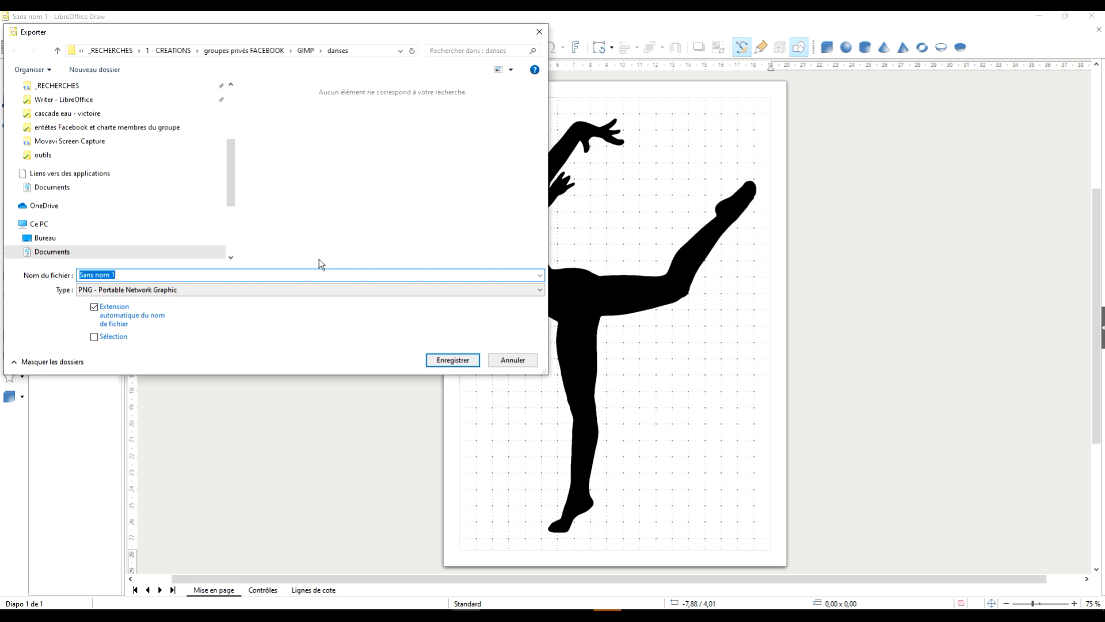
- Name the PNG export "danseuse cygne", reusing the existing SVG file name without its extension, and save it
text(danse)
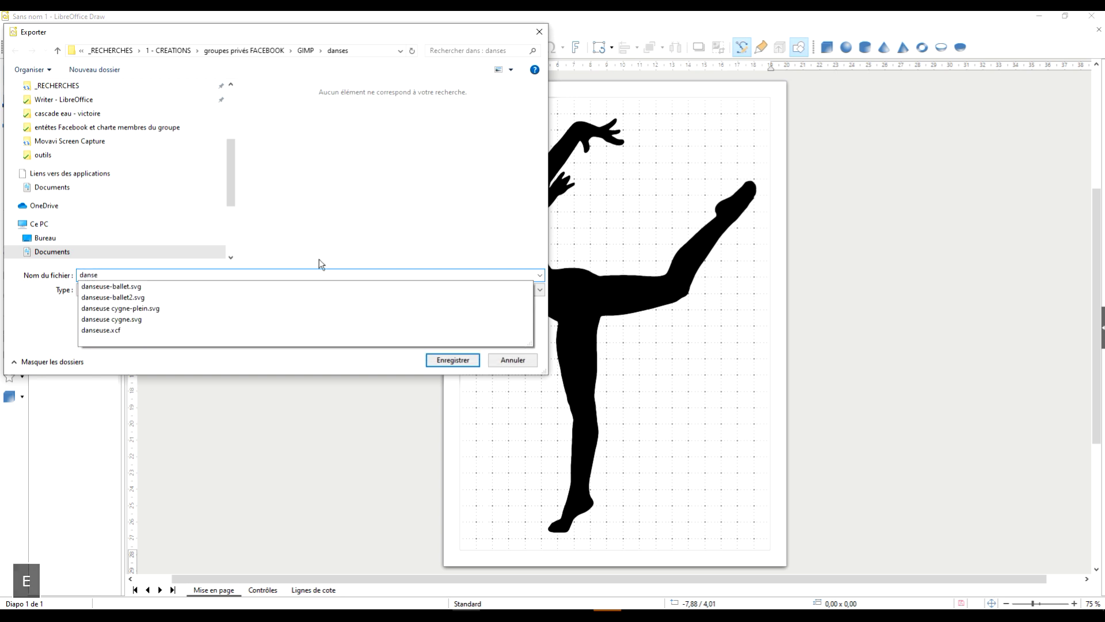
key(Down)
key(Down)
key(Down)
key(Down)
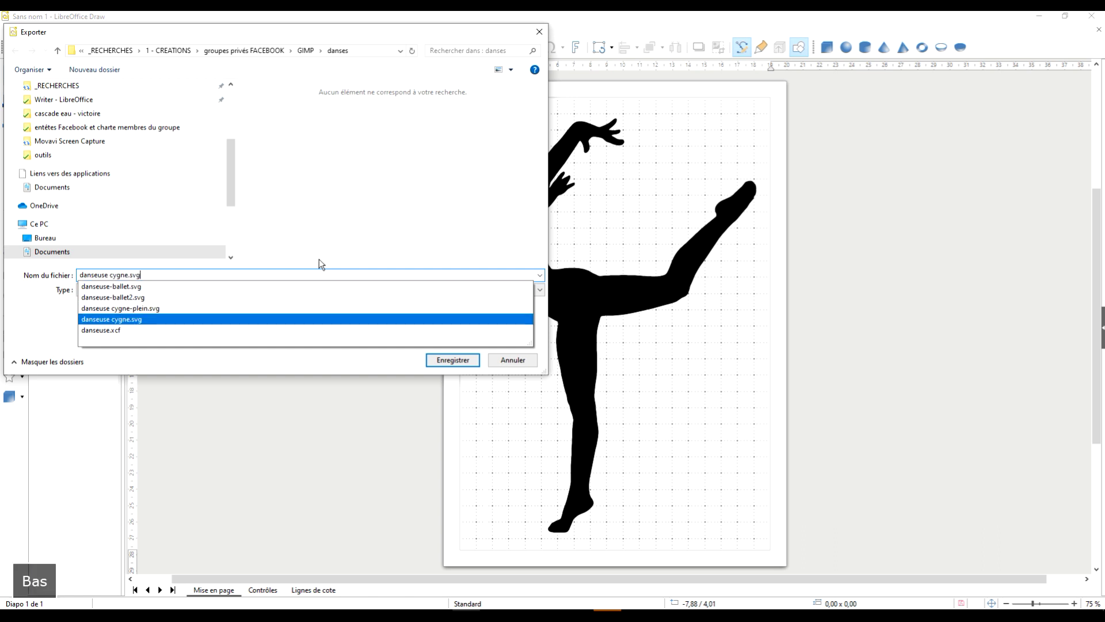
key(BackSpace)
key(BackSpace)
key(BackSpace)
key(BackSpace)
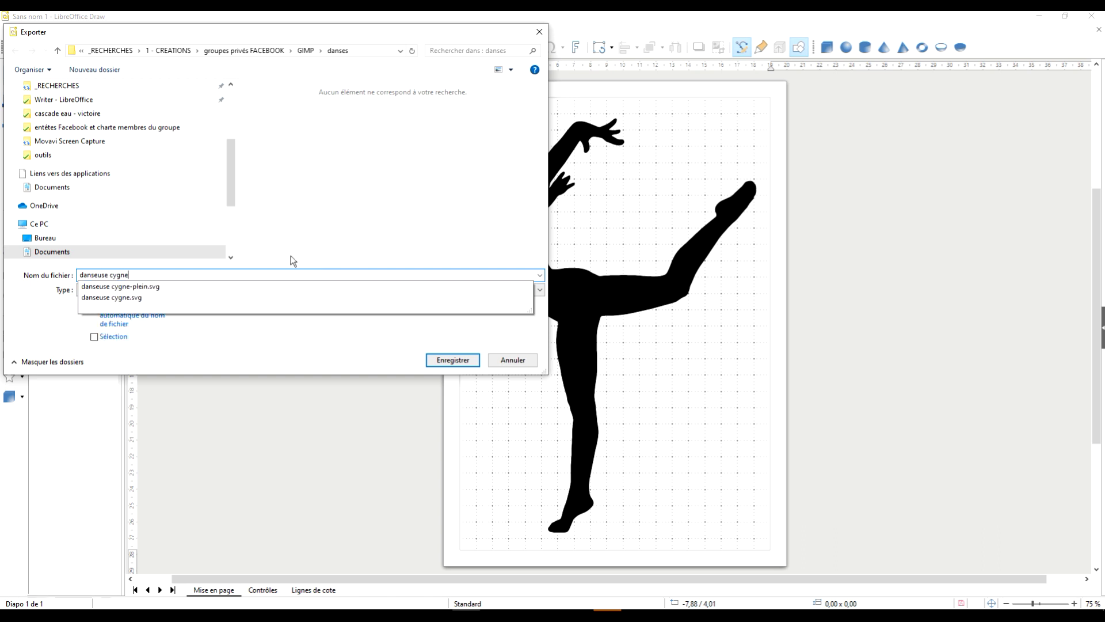
click(51, 302)
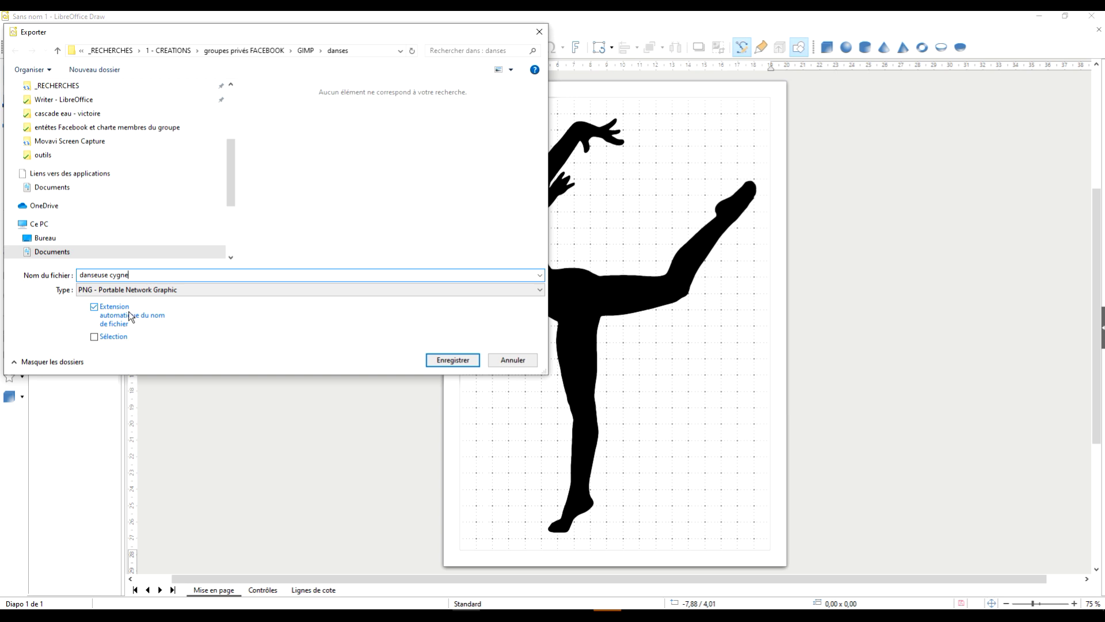
click(454, 361)
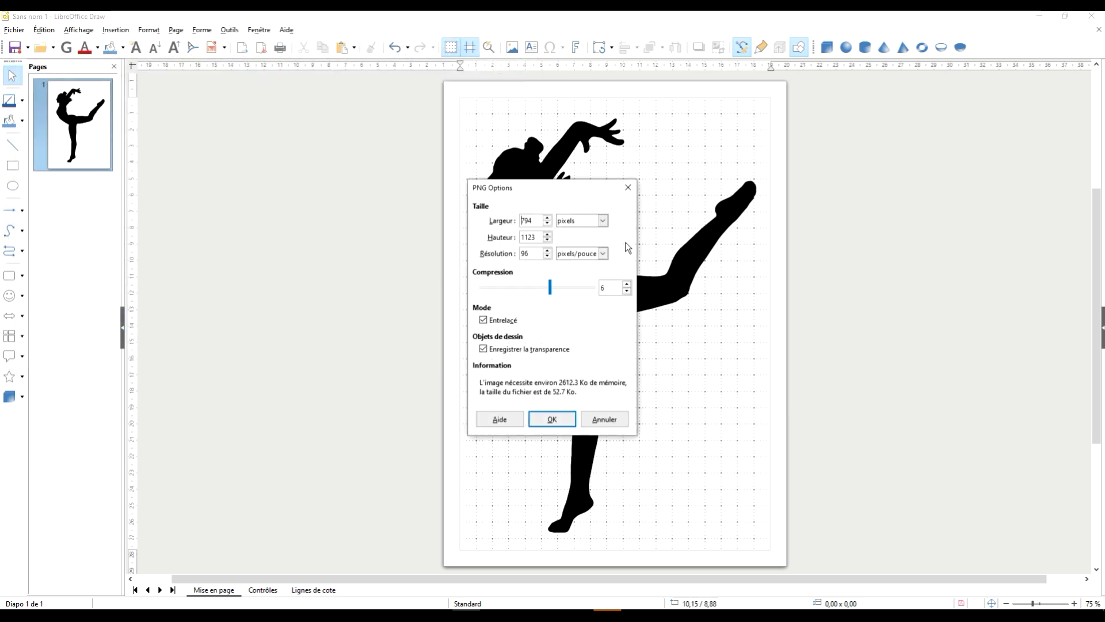
- Set the PNG height to 3100 pixels and complete the export
double_click(537, 238)
text(310)
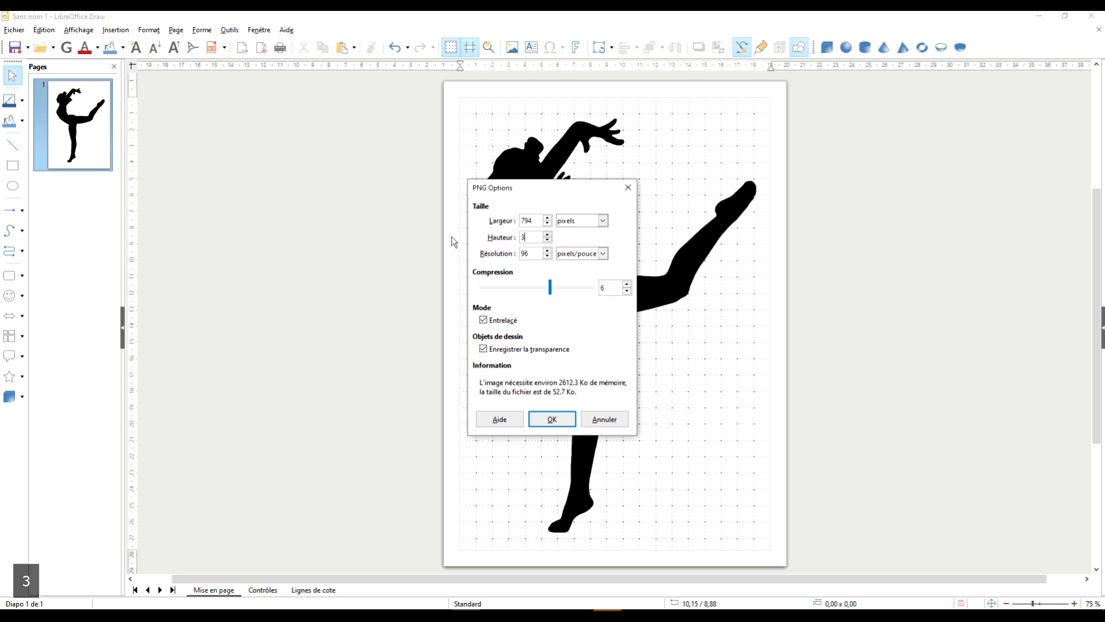
text(0)
key(Tab)
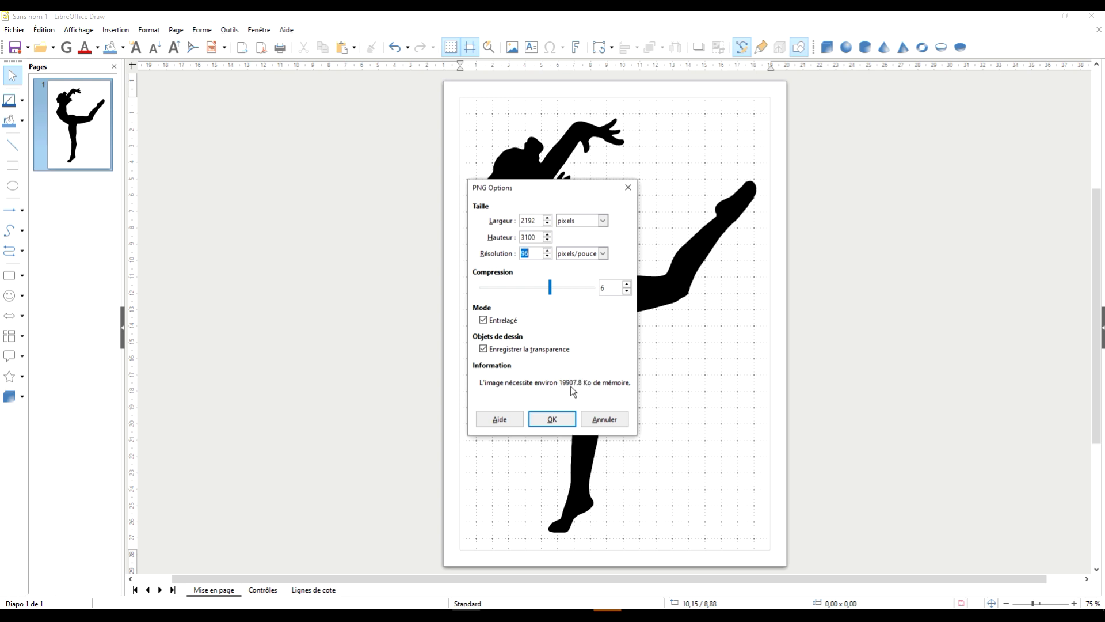
click(554, 422)
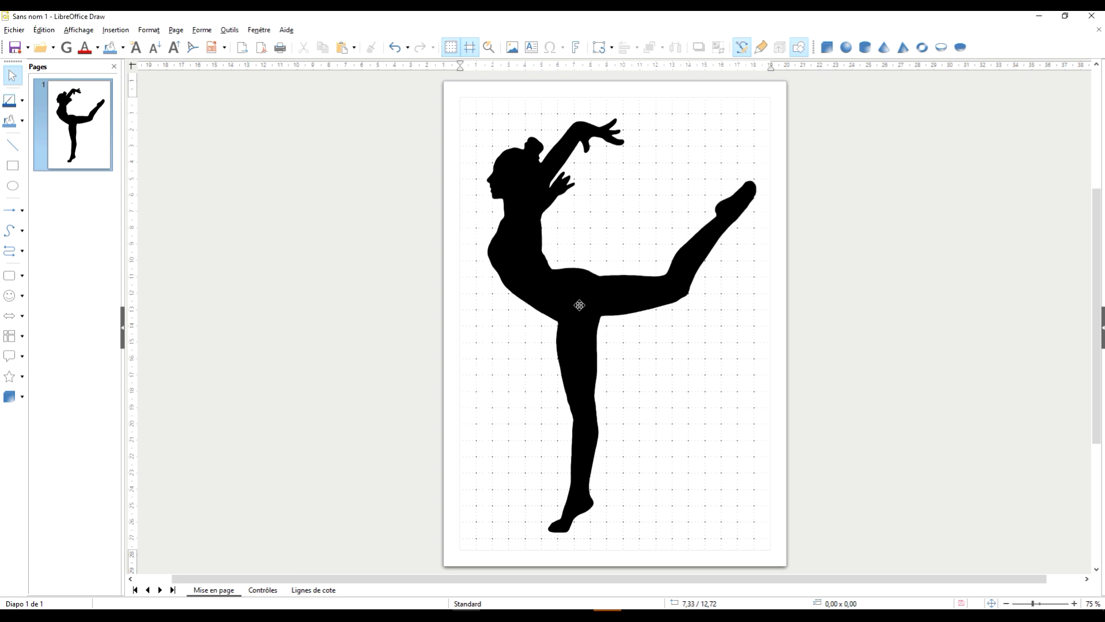
- Switch to Pixabay in Chrome and open the account's file upload page
mouse_move(44, 613)
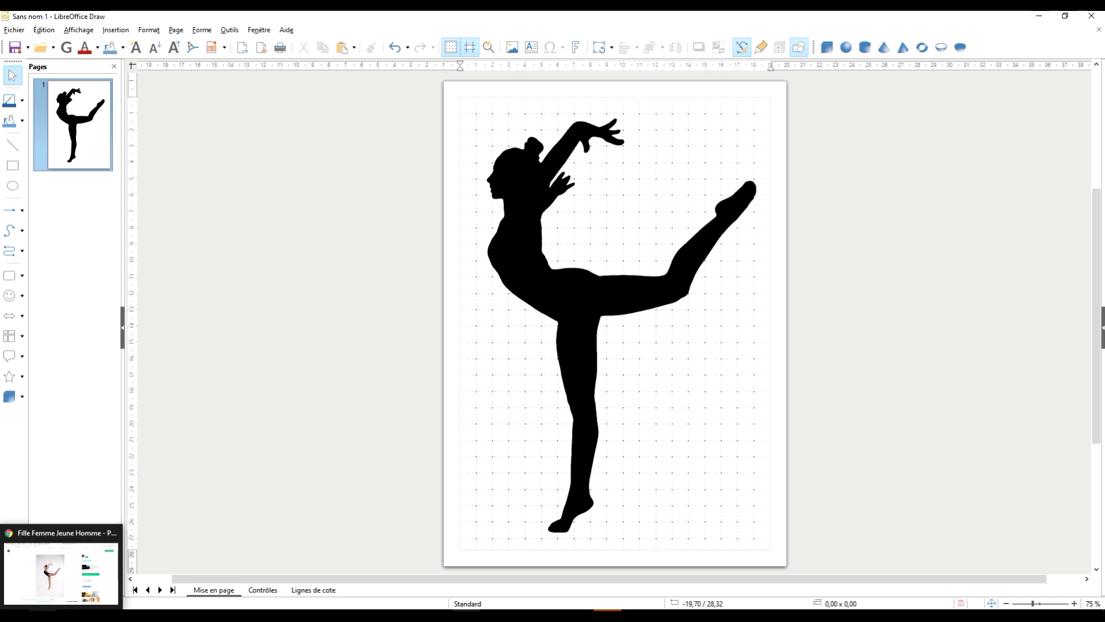
click(61, 573)
mouse_move(953, 95)
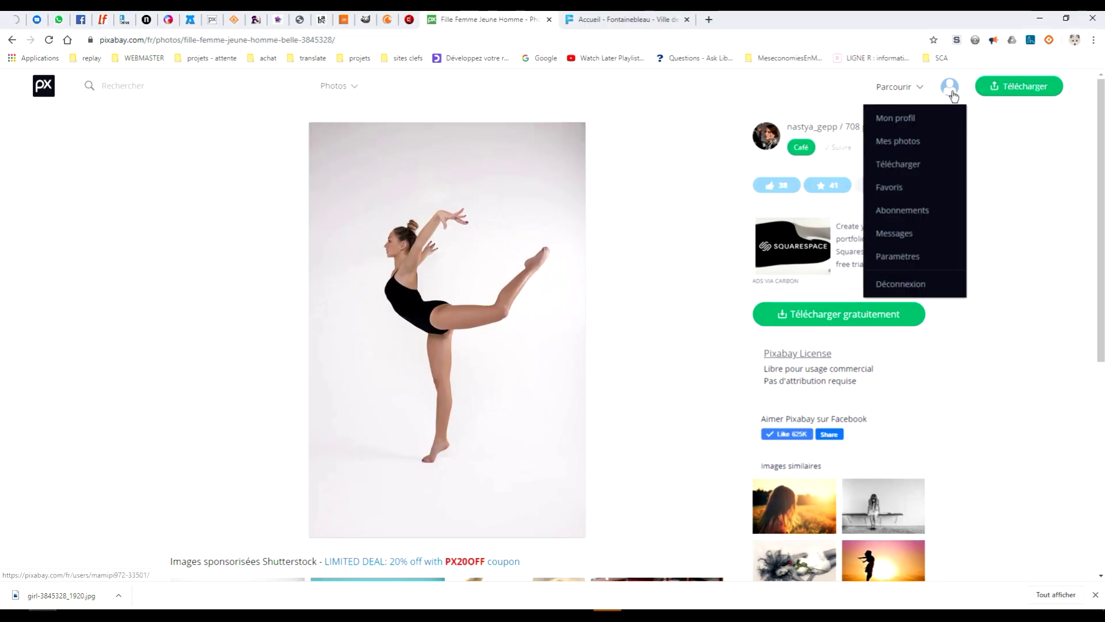
click(902, 165)
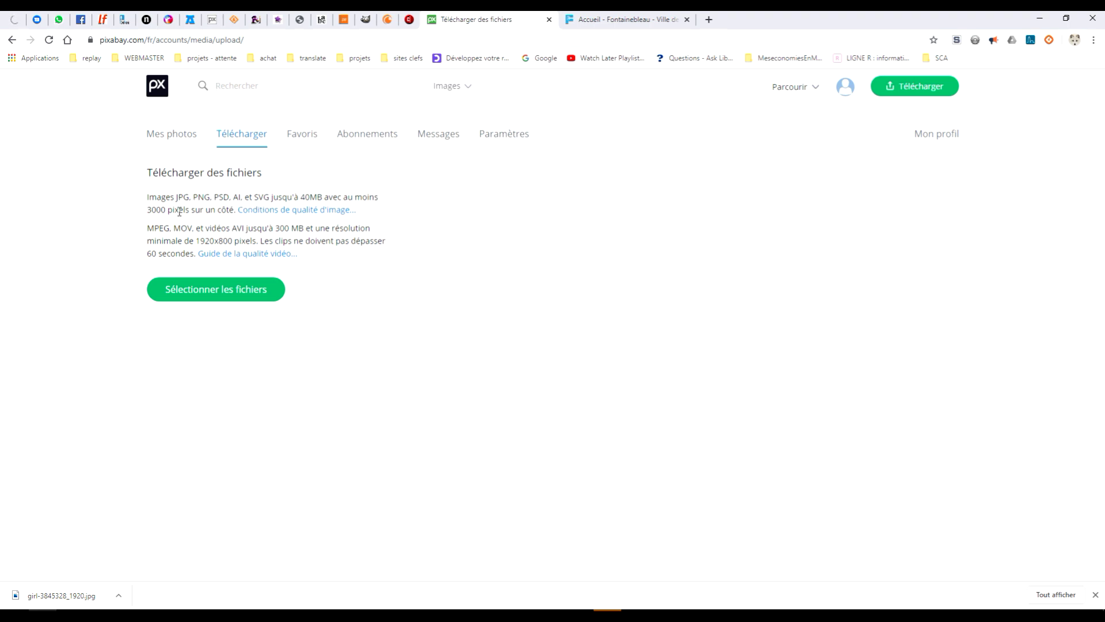
- Upload the "danseuse cygne" PNG and the "danseuse cygne-plein" SVG from the danses folder inside GIMP
click(224, 290)
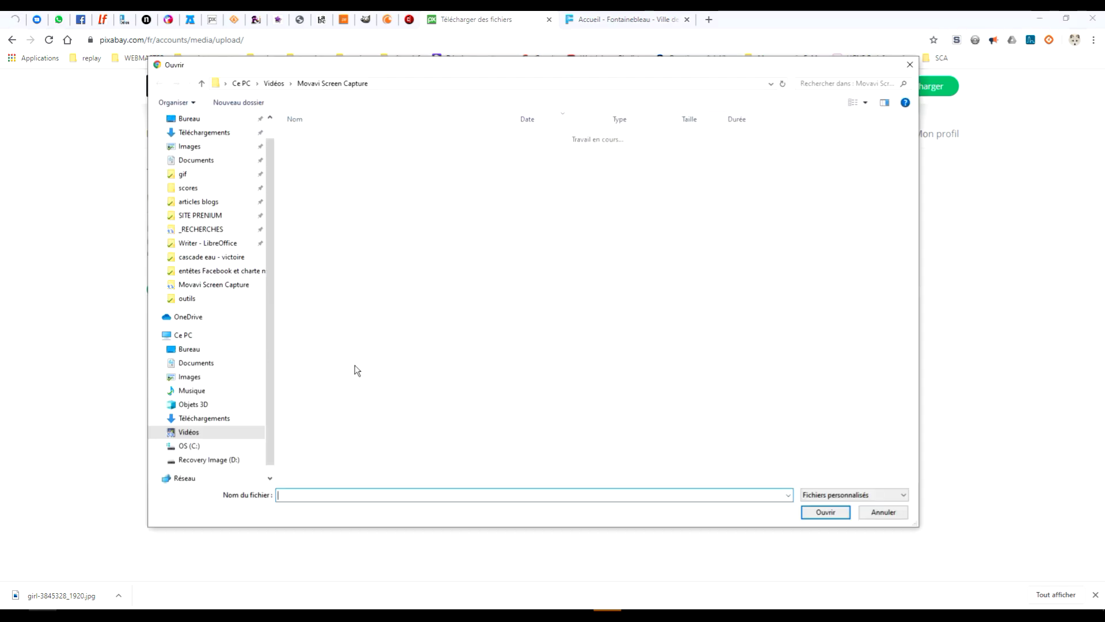
click(212, 257)
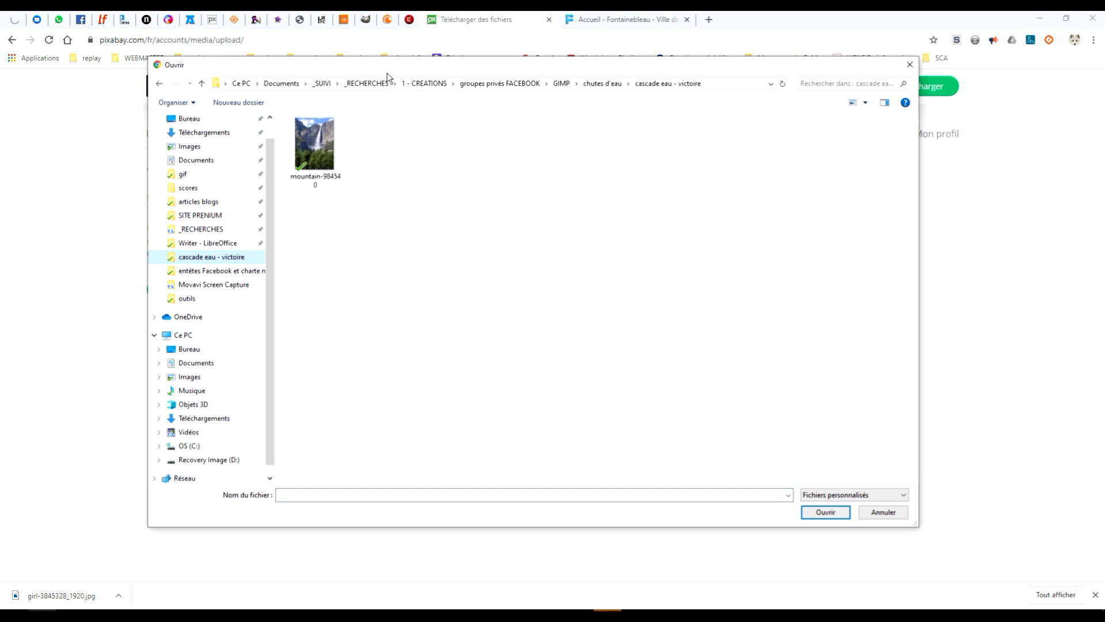
click(563, 84)
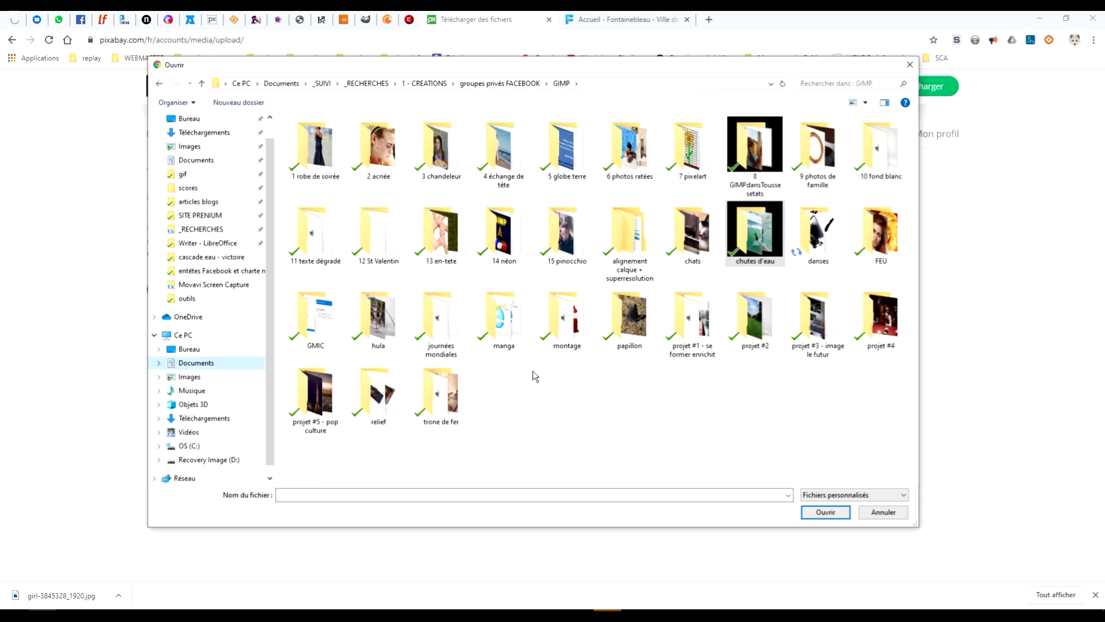
double_click(814, 233)
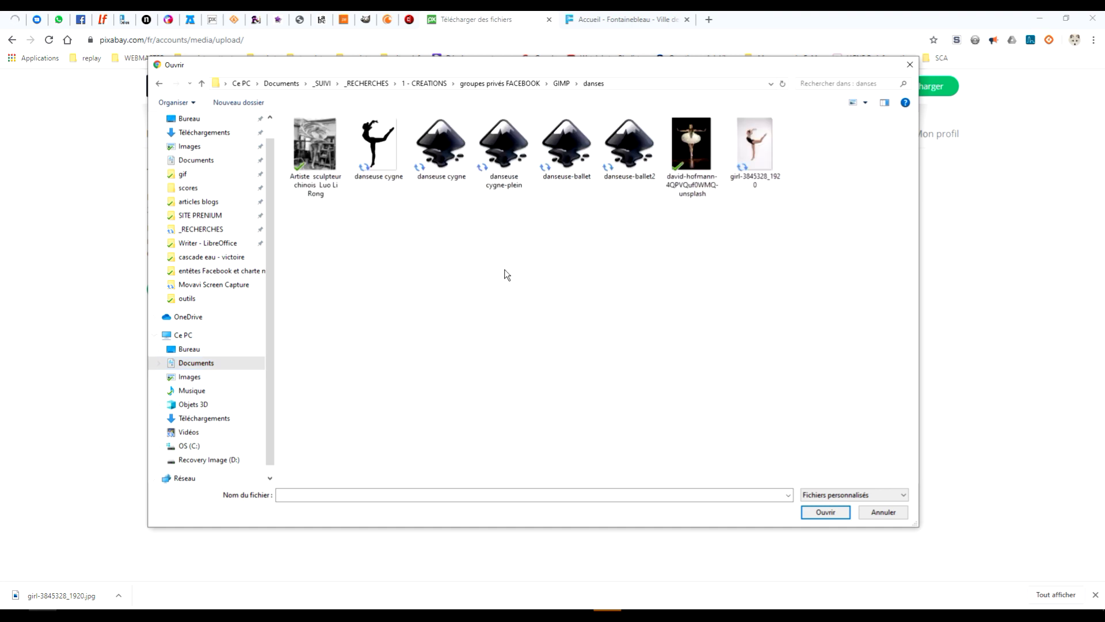
click(387, 178)
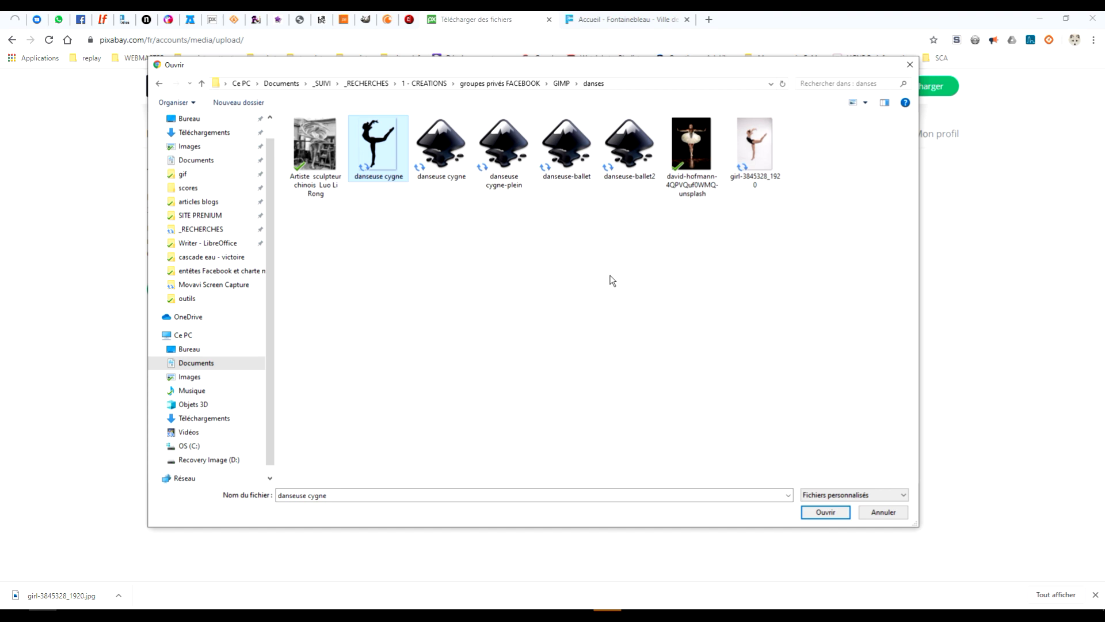
click(824, 513)
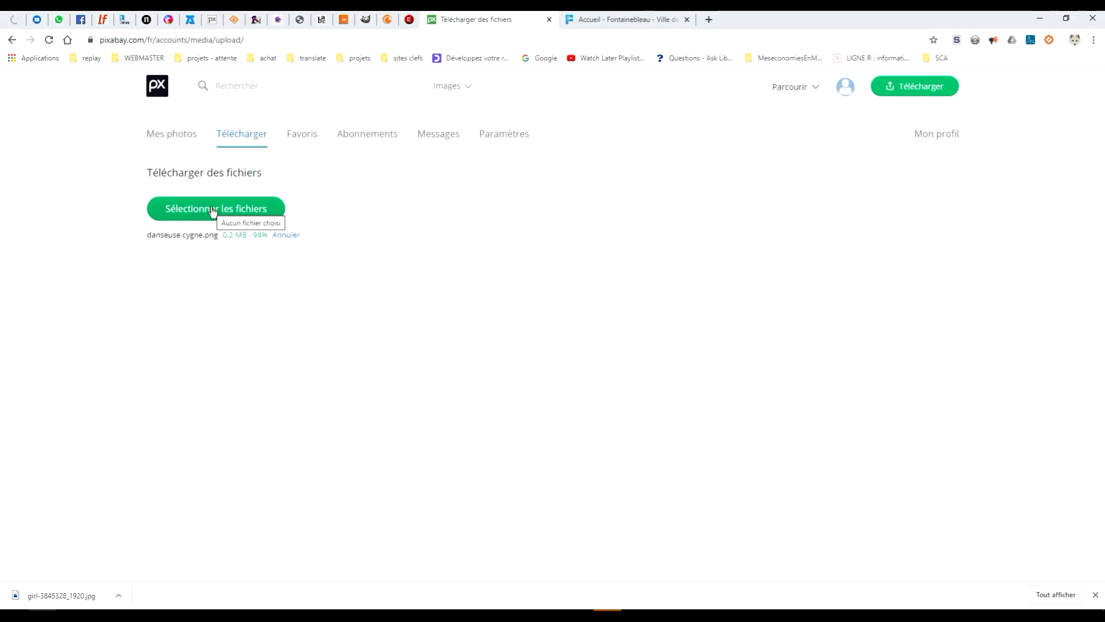
click(212, 211)
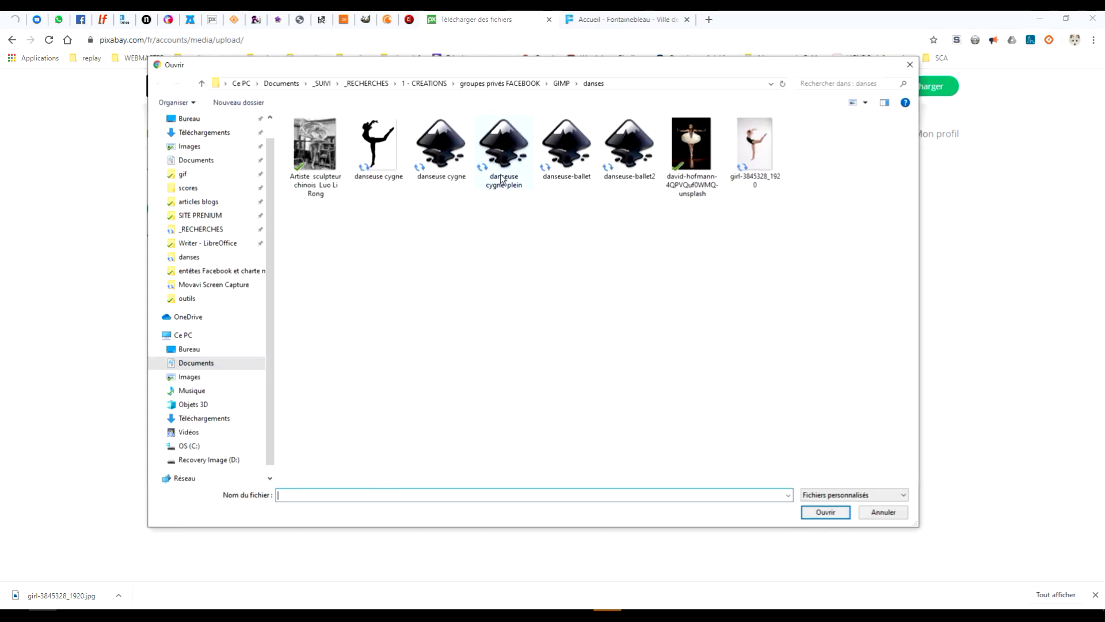
double_click(504, 155)
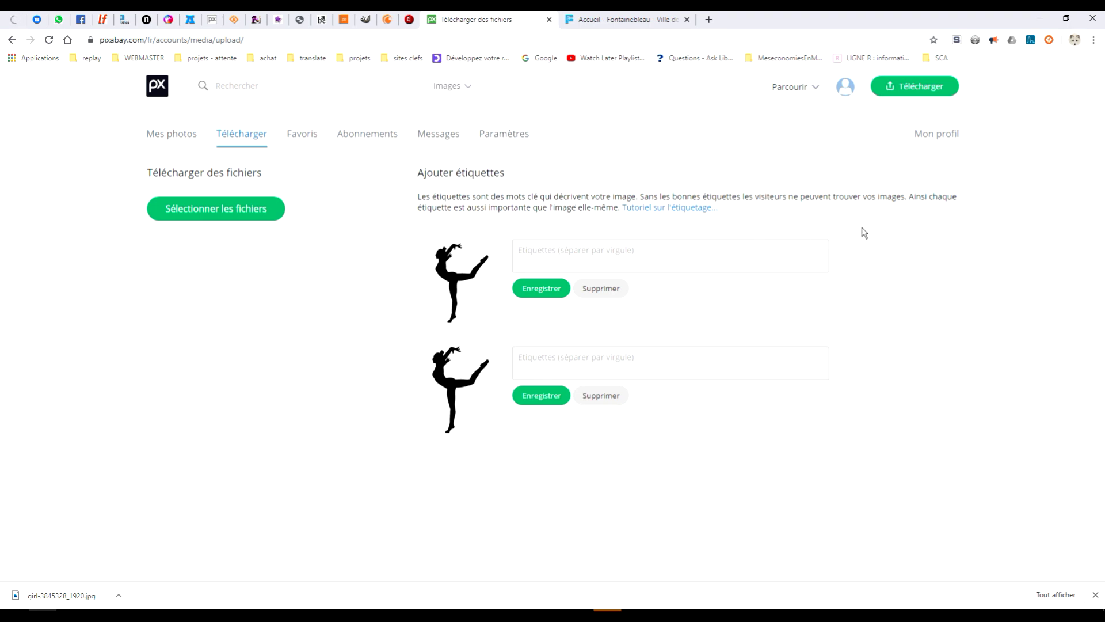
- Enter the tags "danseuse,ballet," for the first uploaded silhouette
click(769, 260)
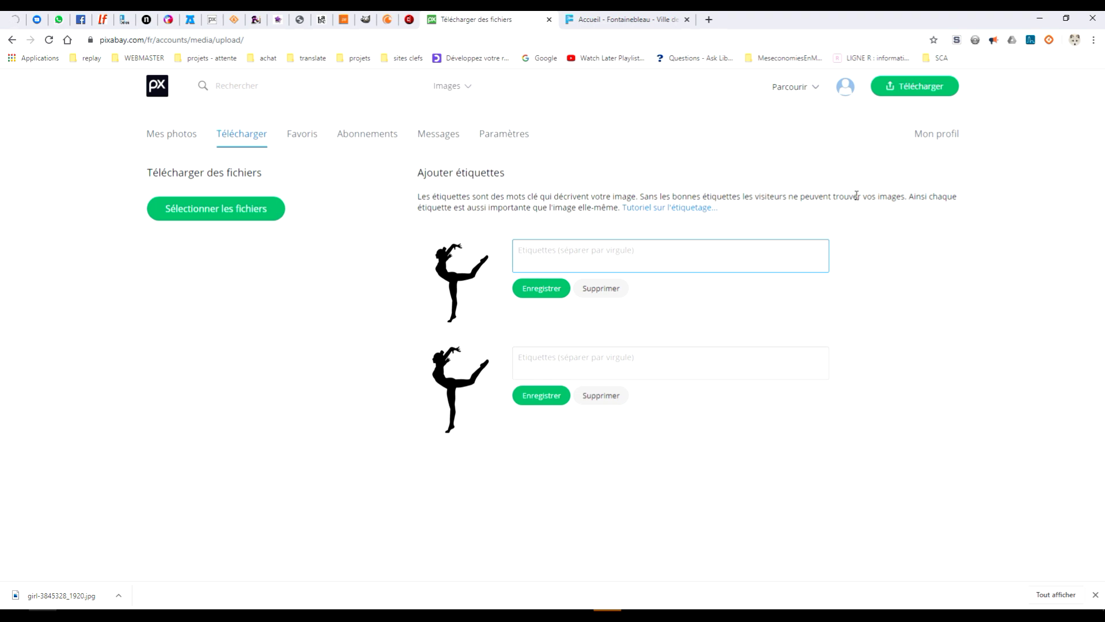
click(692, 251)
text(d)
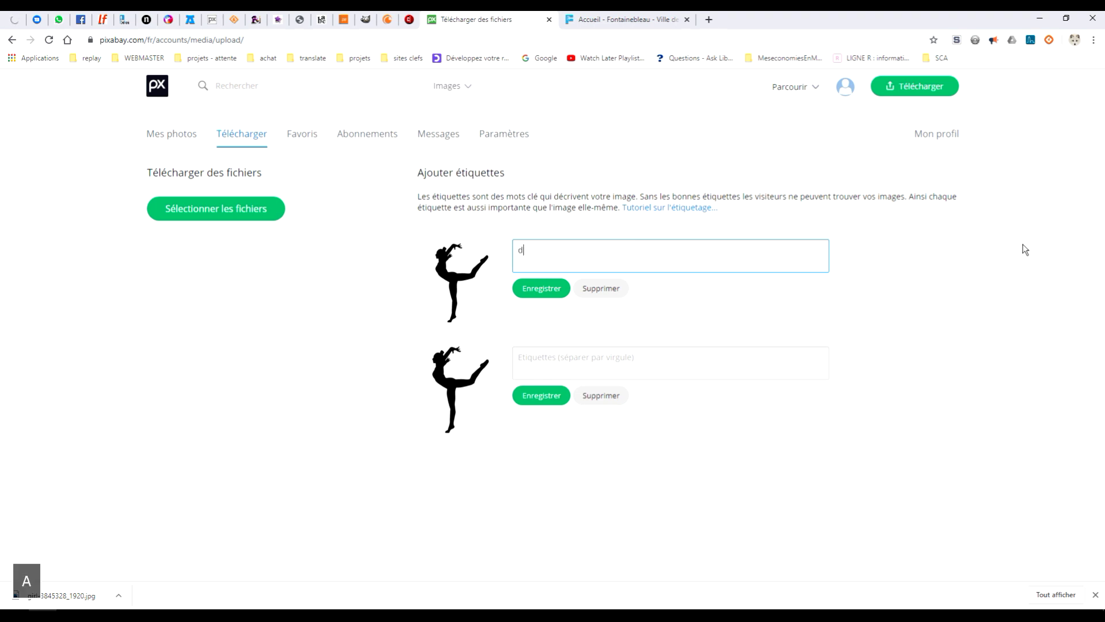
text(anseuse,ballet)
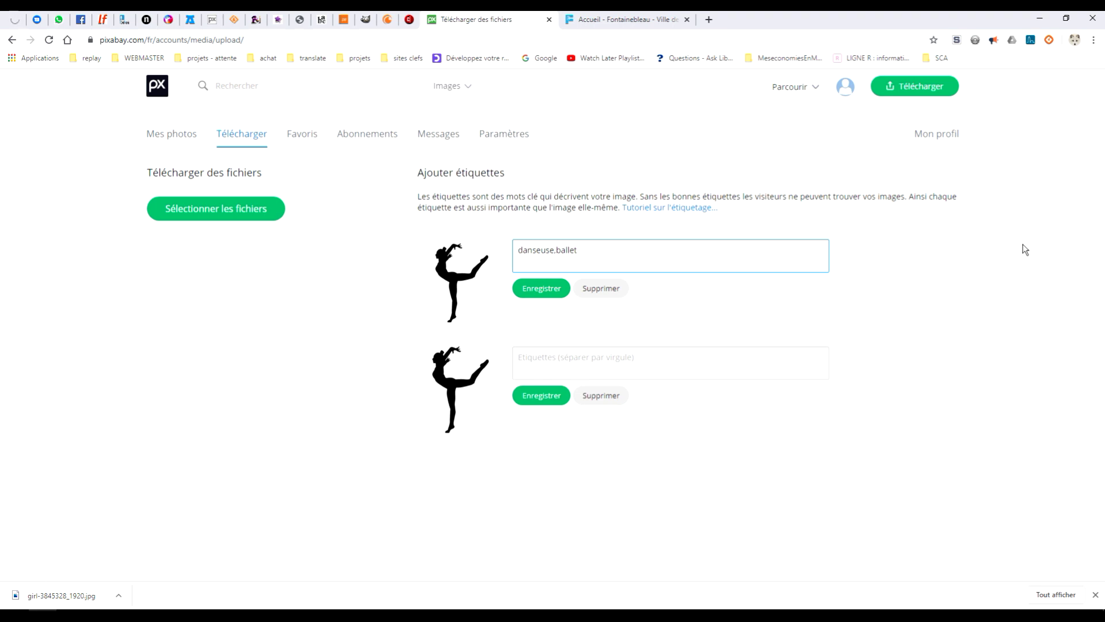
text(,)
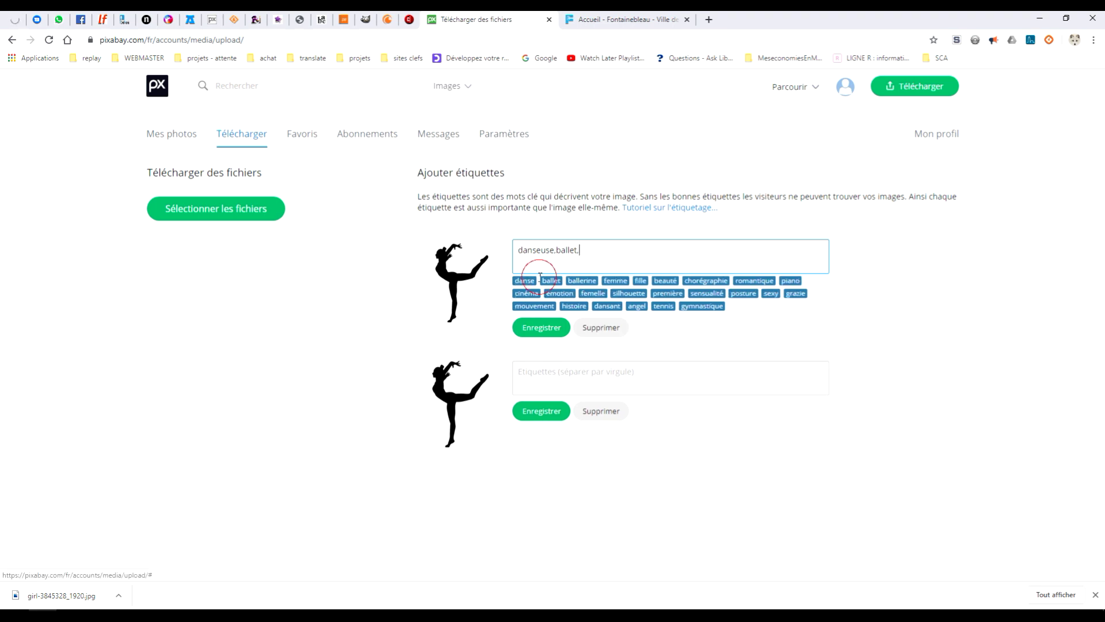
- Add the suggested tags ballerine, fille, chorégraphie, sensualité, mouvement, danse and gymnastique to the first silhouette
click(567, 283)
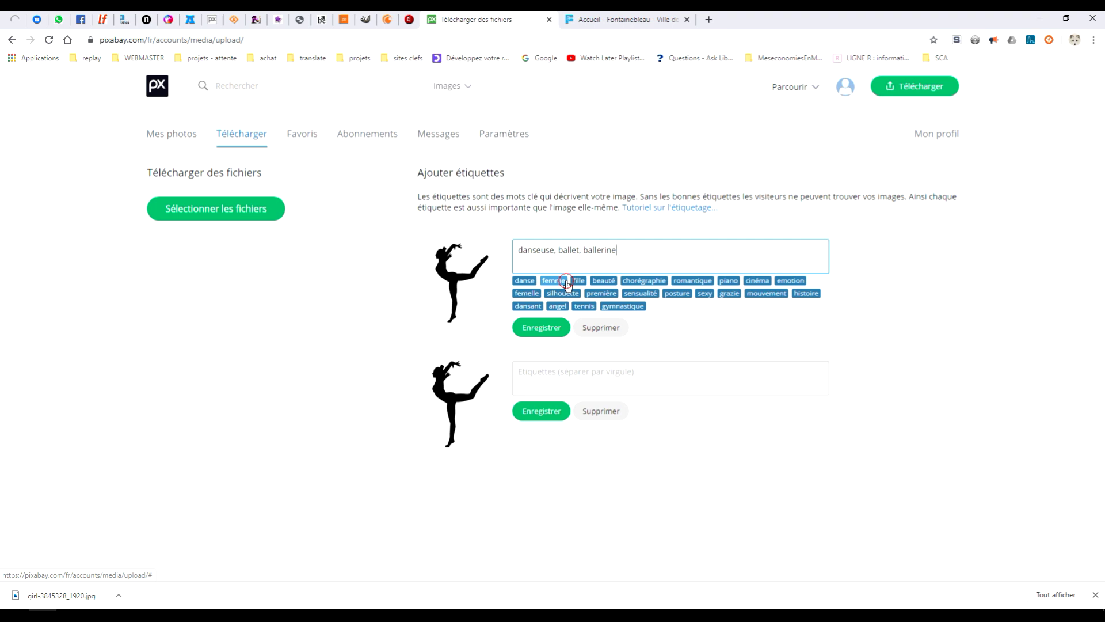
click(579, 282)
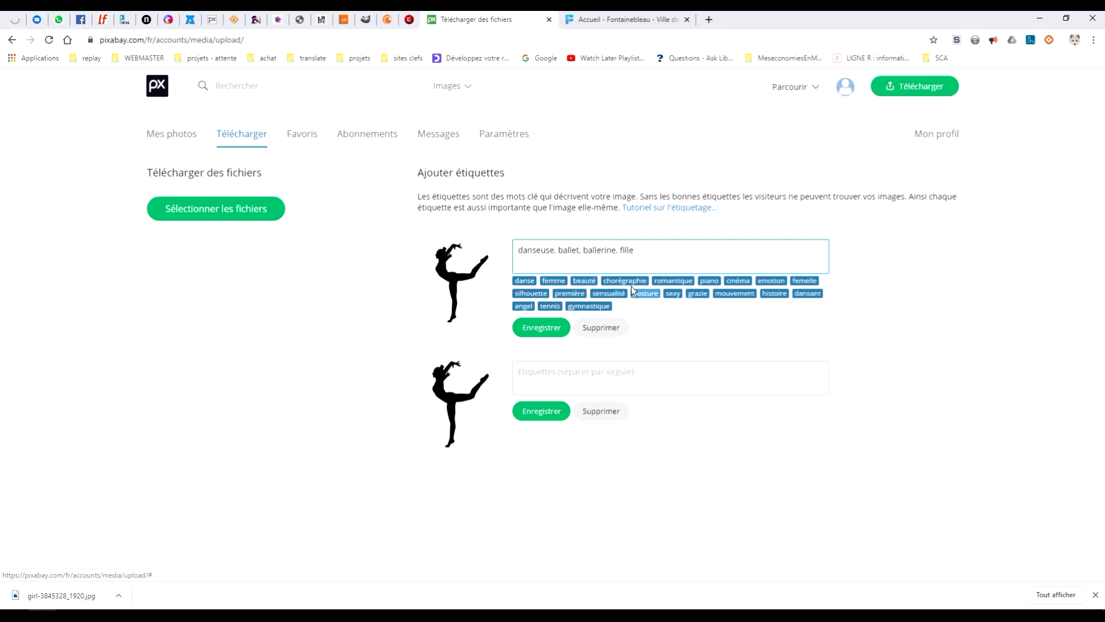
click(630, 282)
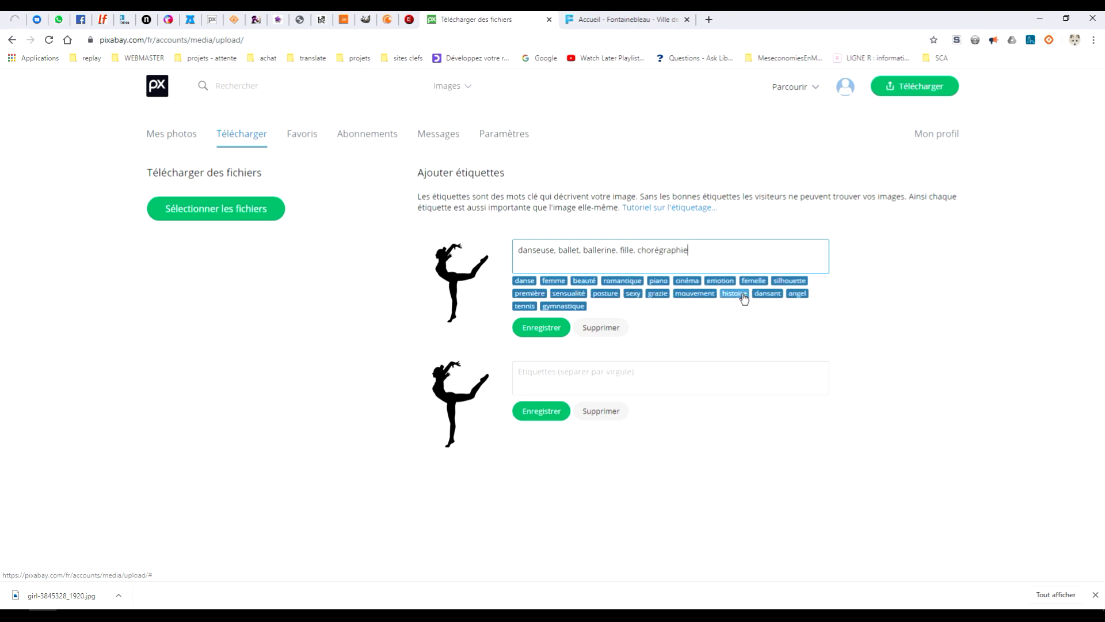
click(569, 294)
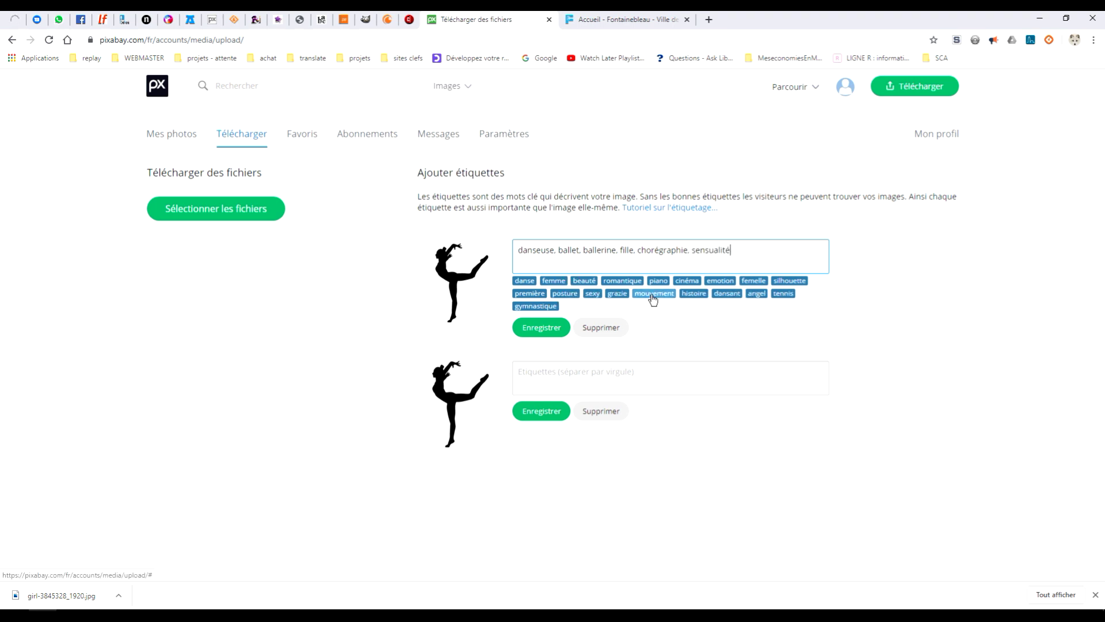
click(653, 294)
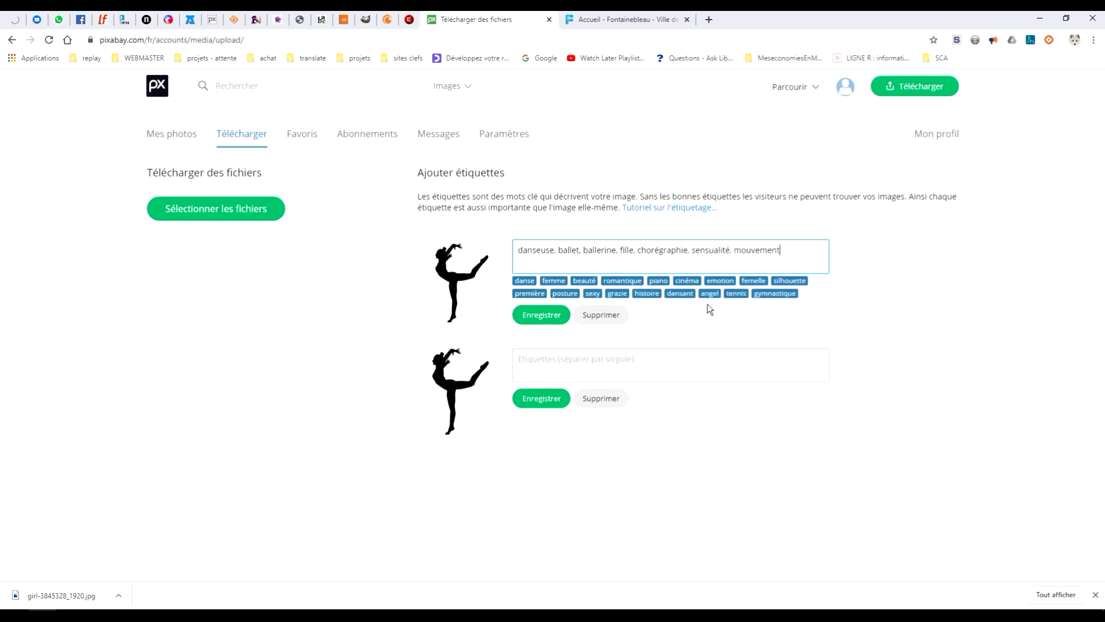
click(525, 281)
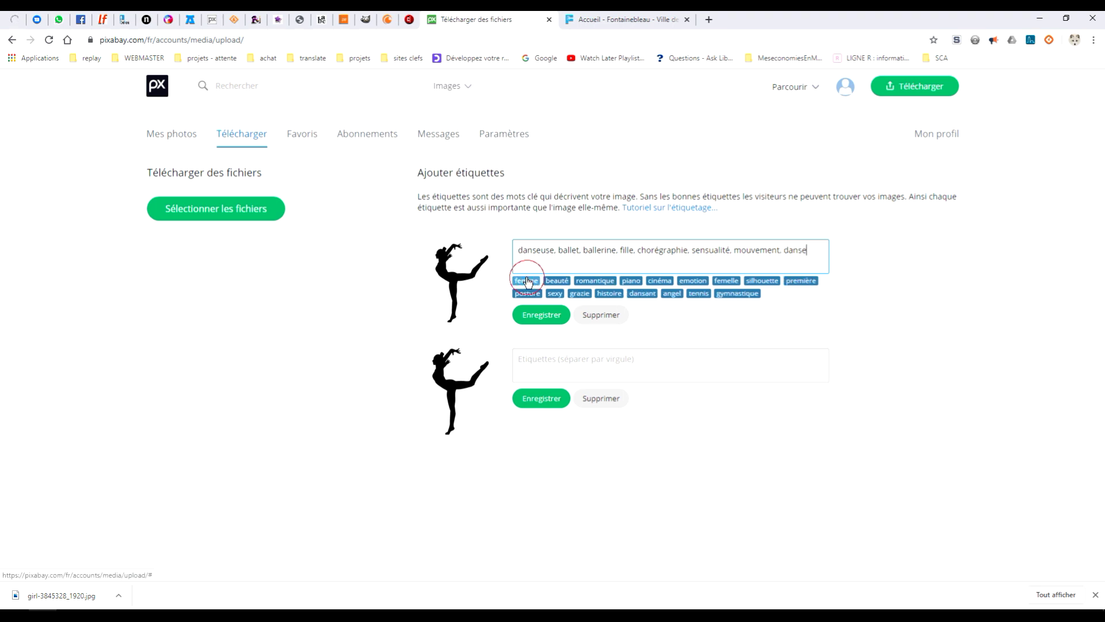
click(730, 294)
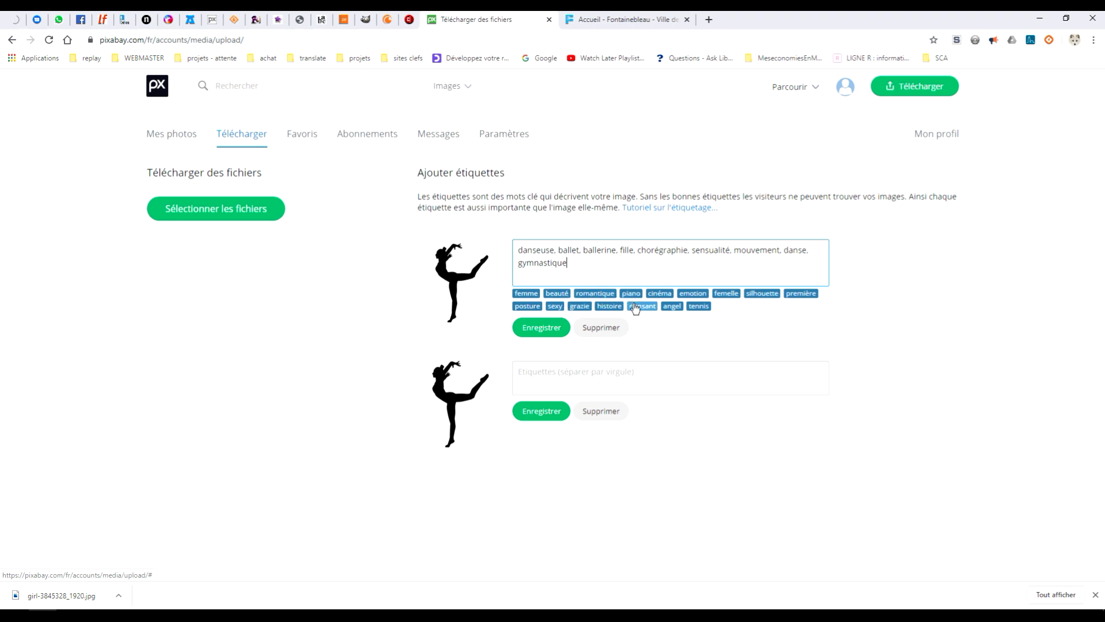
- Copy the complete tag list of the first silhouette and save that image's tags
click(597, 265)
key(ctrl+a)
key(ctrl+c)
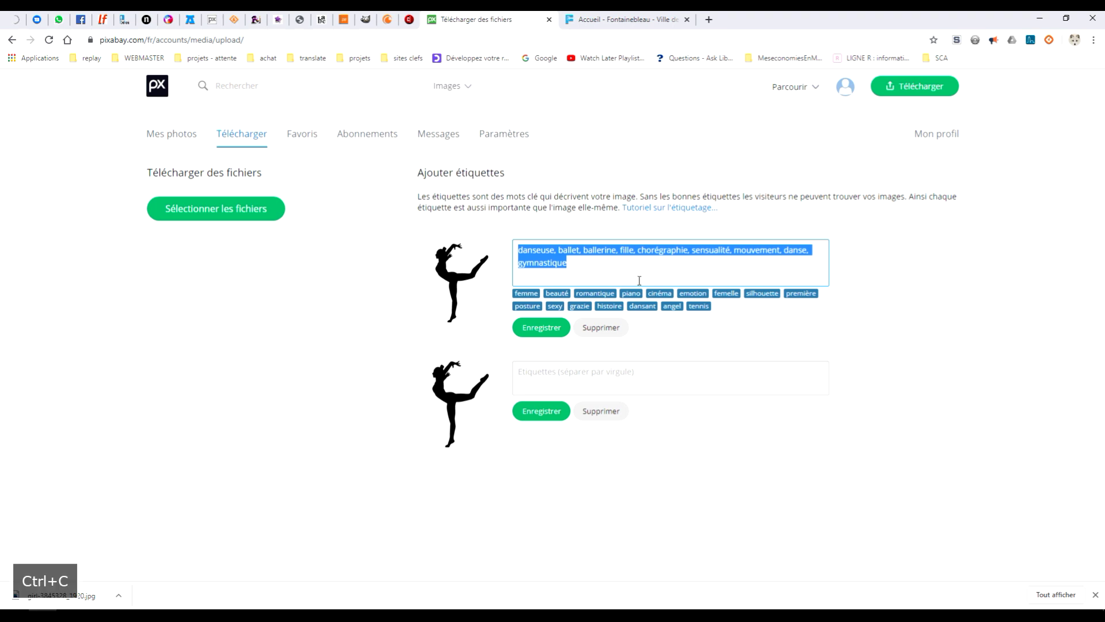
click(549, 329)
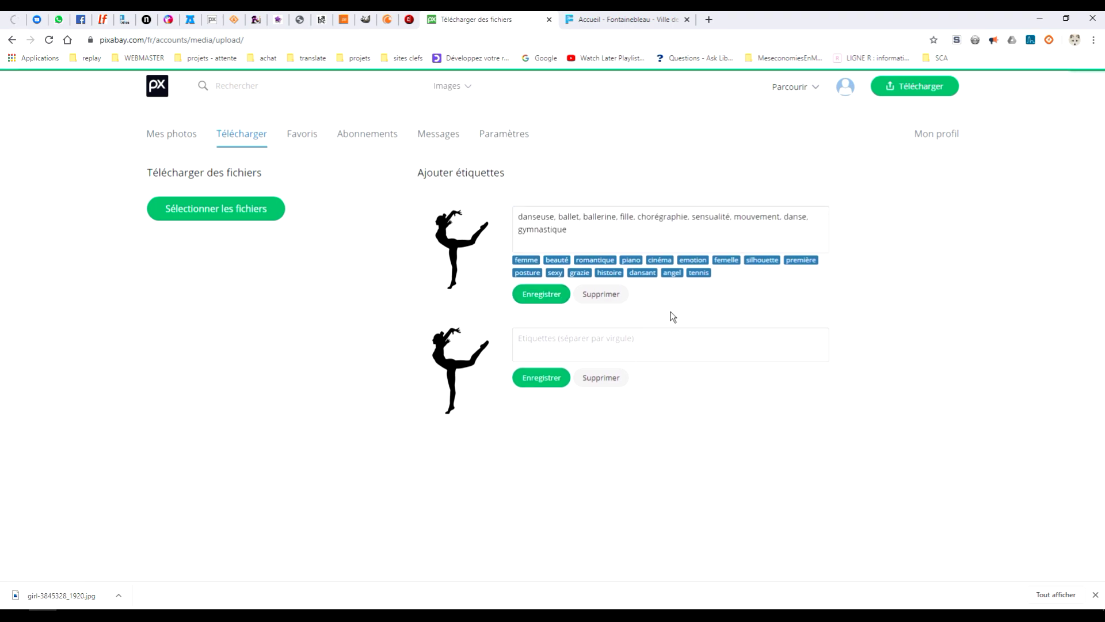
- Paste the copied tags into the remaining silhouette's tag field and save them
click(602, 220)
key(ctrl+v)
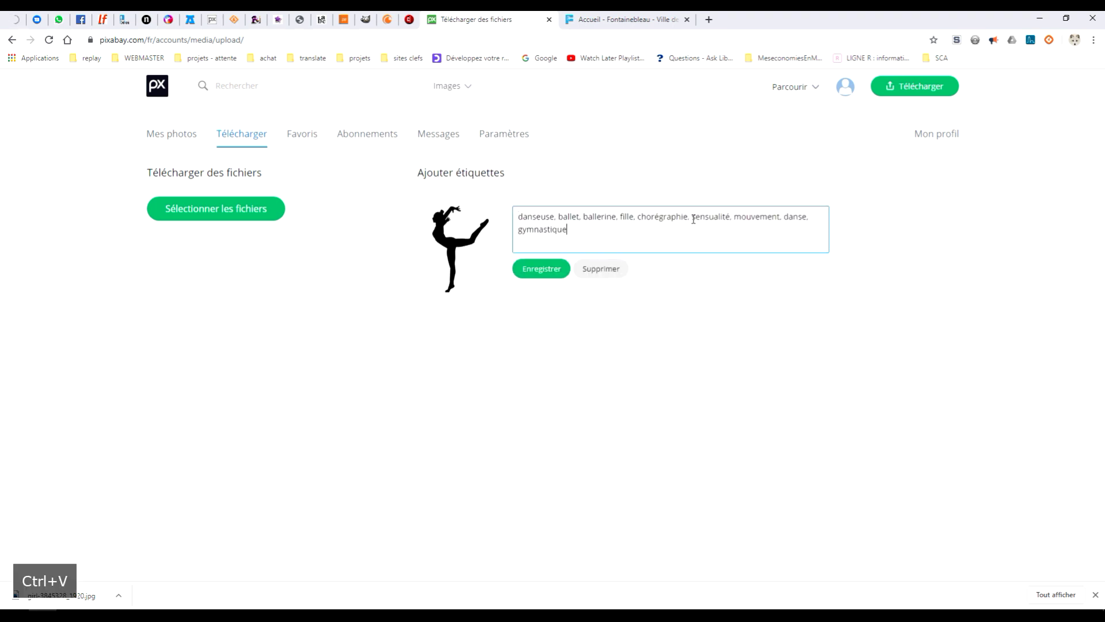
click(550, 269)
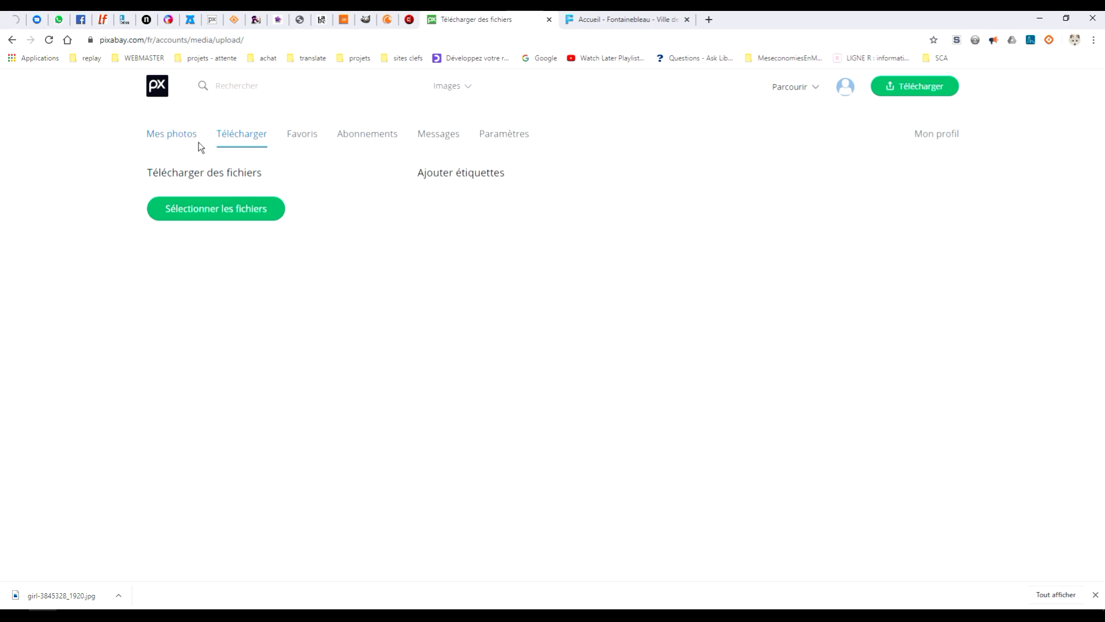
- Open the account's own photos (Mes photos) and check the review status of the two uploaded silhouettes
click(367, 133)
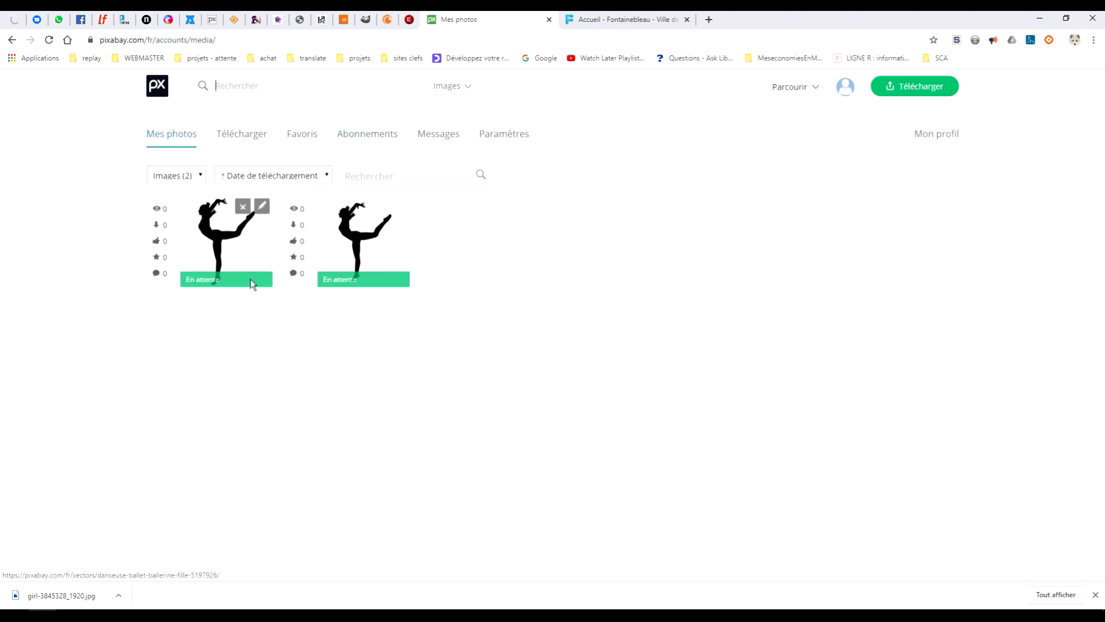
mouse_move(332, 279)
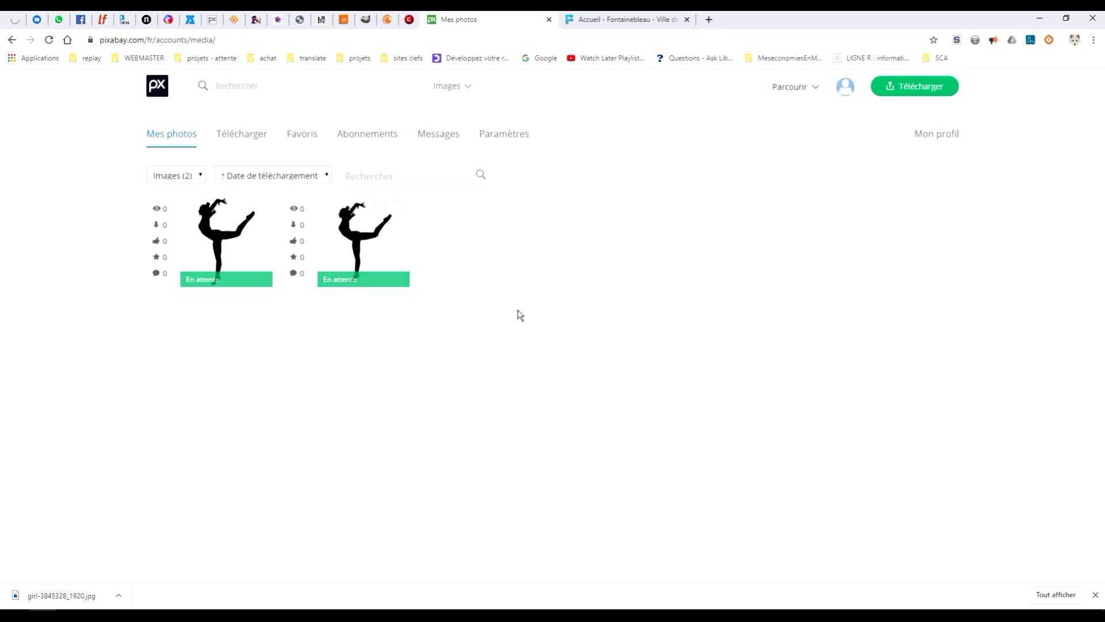
mouse_move(387, 297)
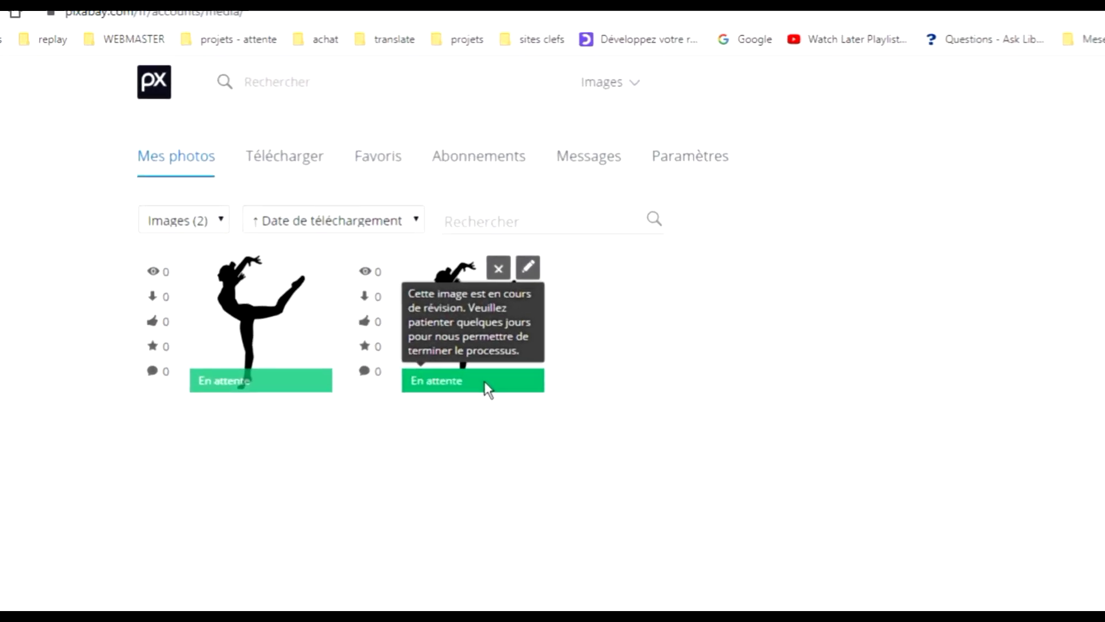